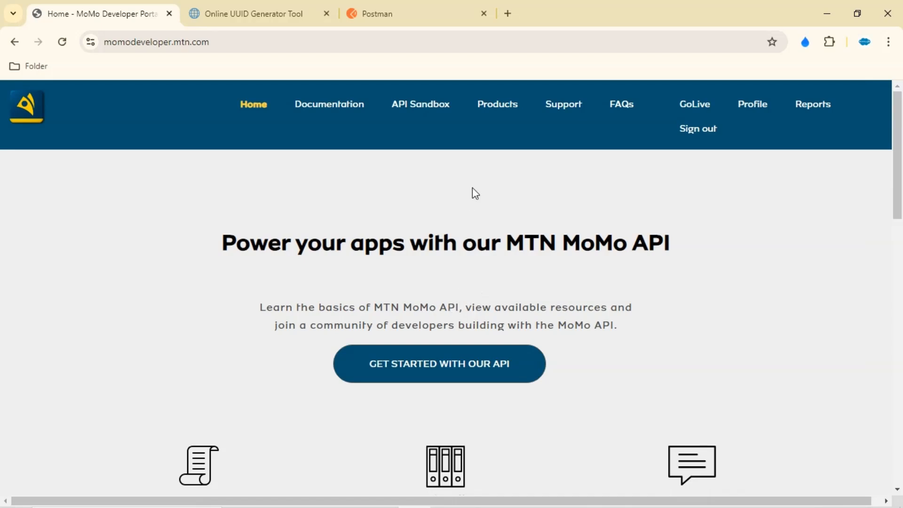
# Open the Collections product from the Products page and tick the Terms of Use agreement for a new subscription
pyautogui.click(489, 108)
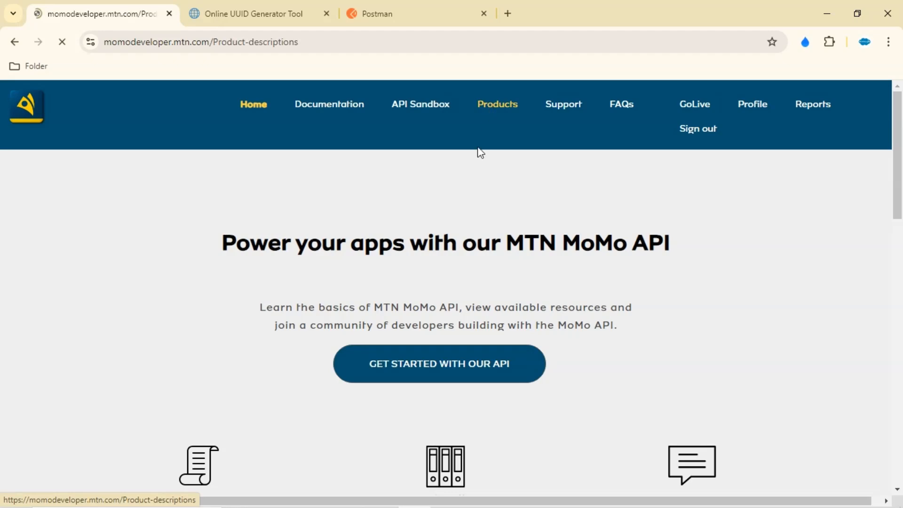
pyautogui.scroll(-8, 401, 286)
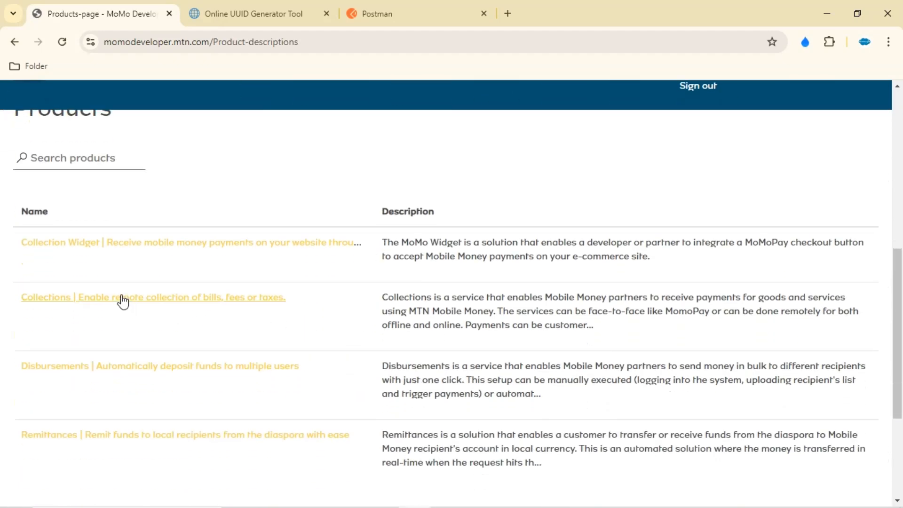
pyautogui.click(102, 298)
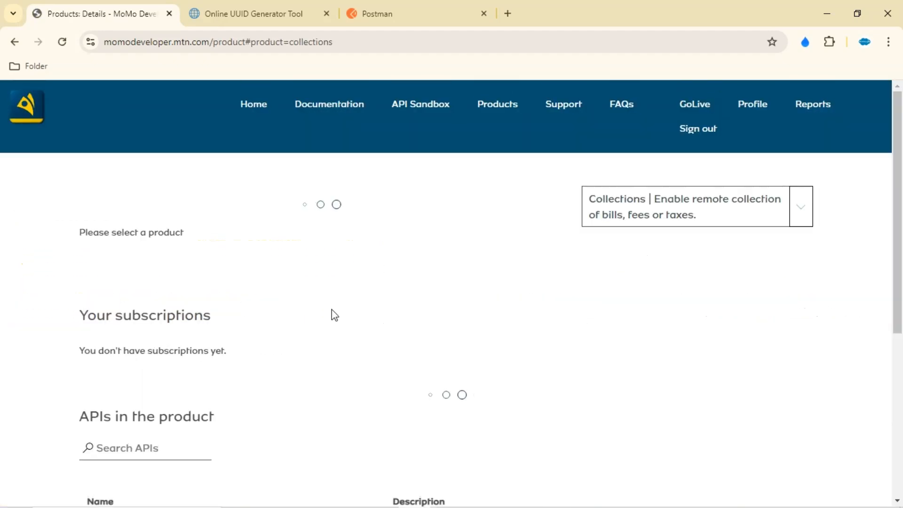
pyautogui.scroll(-3, 337, 312)
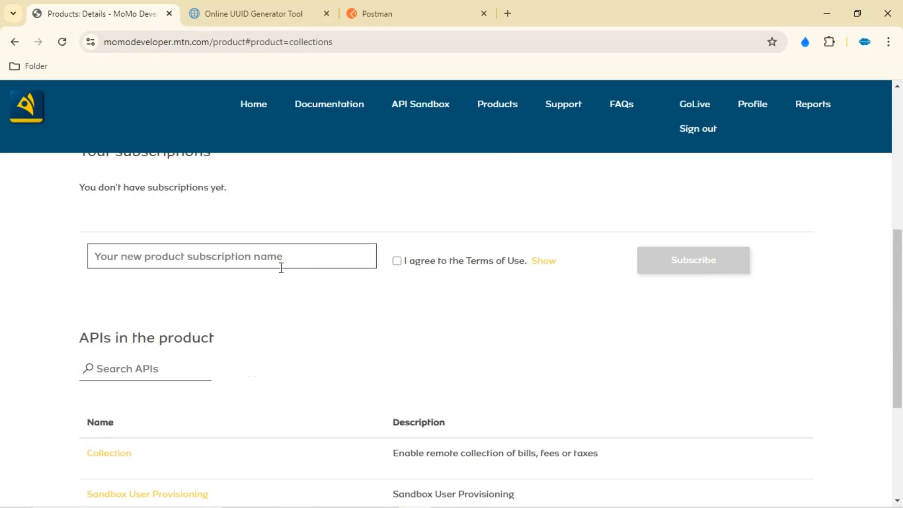
pyautogui.click(244, 262)
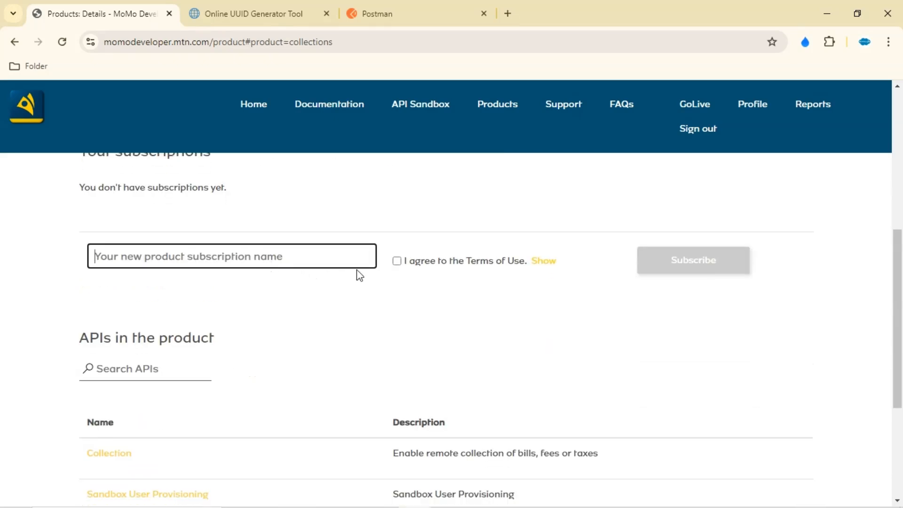
pyautogui.click(396, 264)
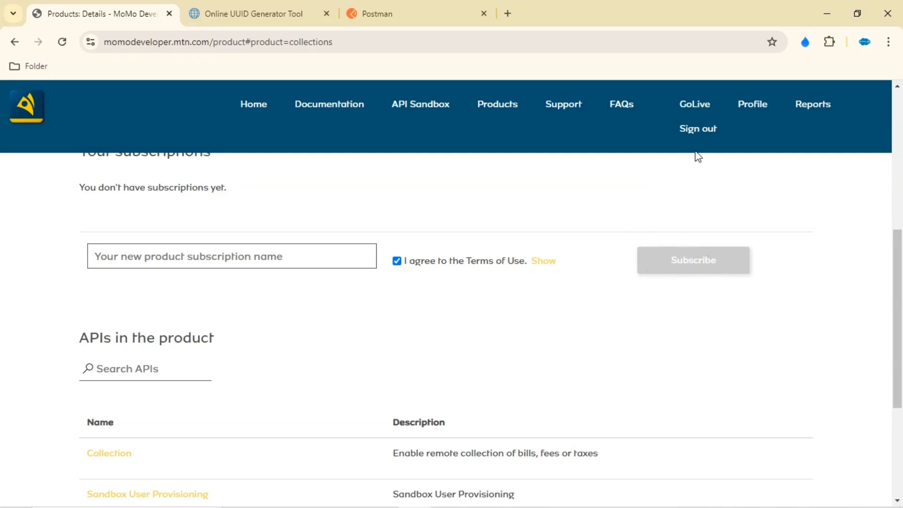
# Open the profile page and examine the active Collections subscription and its keys
pyautogui.click(753, 108)
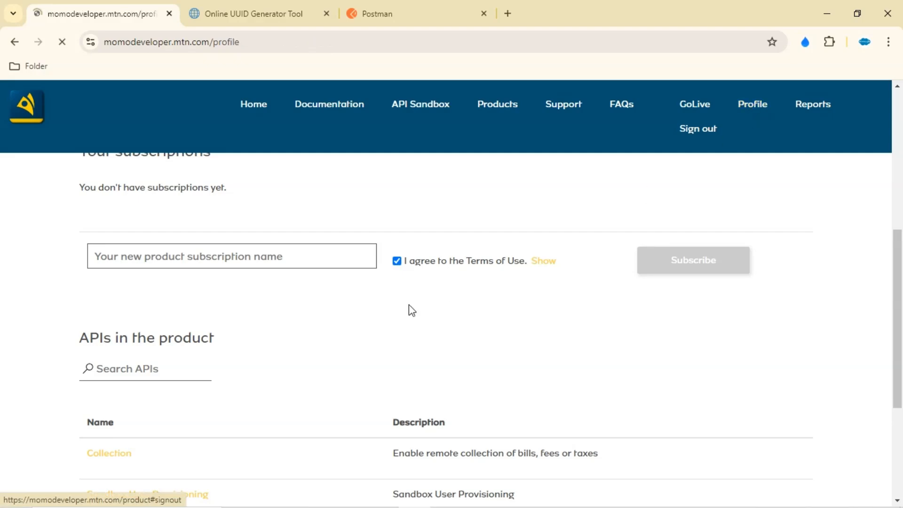
pyautogui.scroll(-3, 319, 315)
pyautogui.scroll(-3, 329, 322)
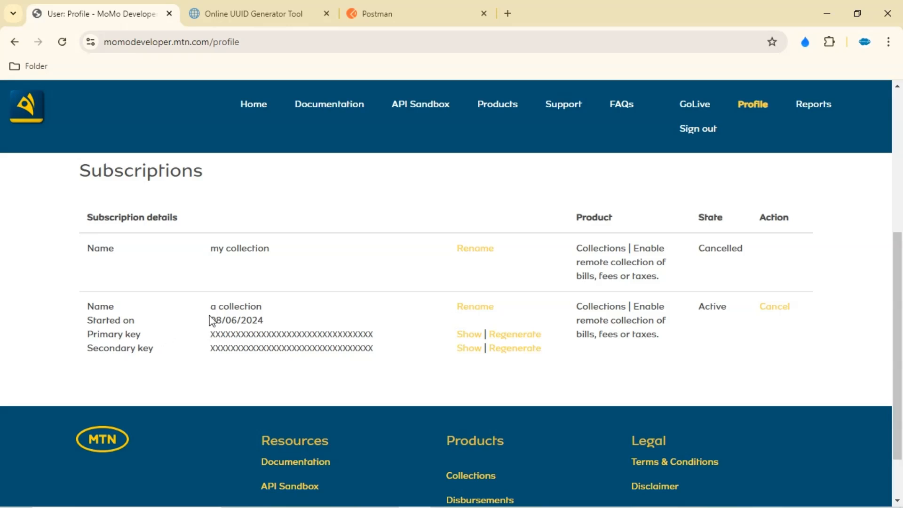
pyautogui.moveTo(211, 308); pyautogui.dragTo(271, 312)
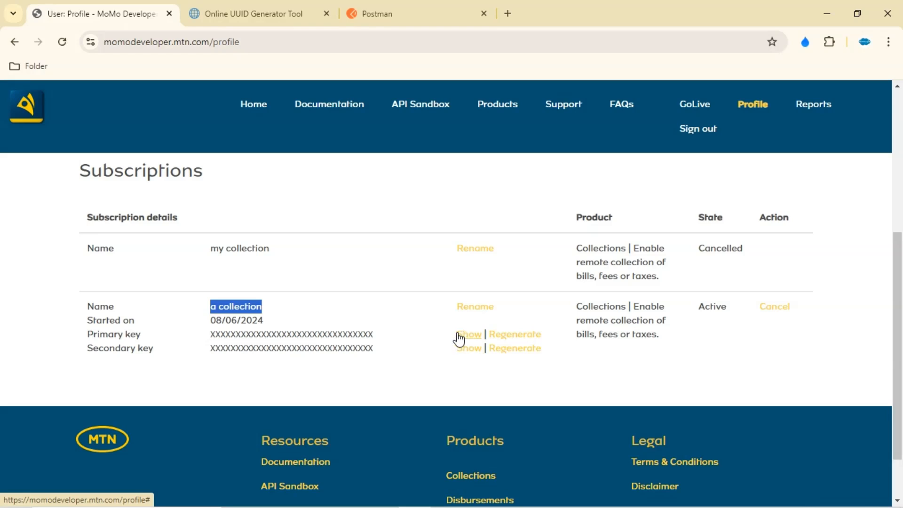
pyautogui.click(293, 320)
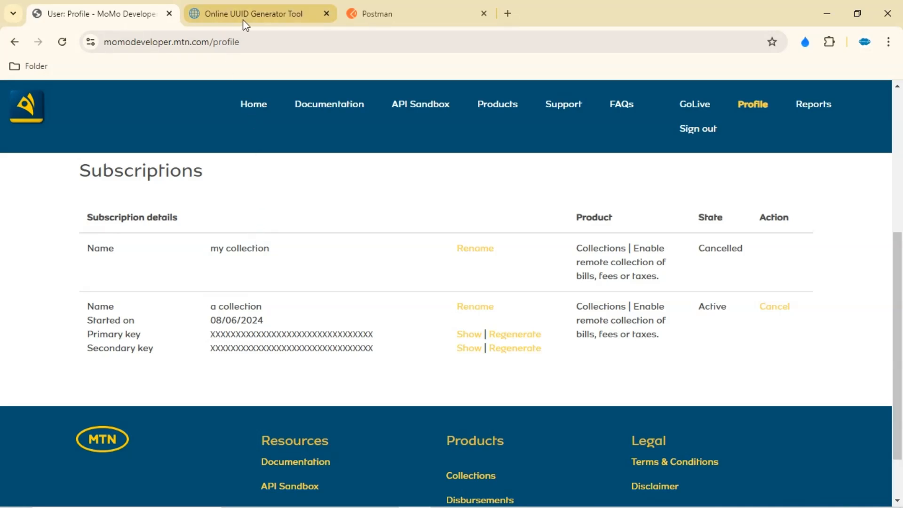
# Glance at the UUID generator tab, then switch to the Postman desktop app
pyautogui.click(254, 14)
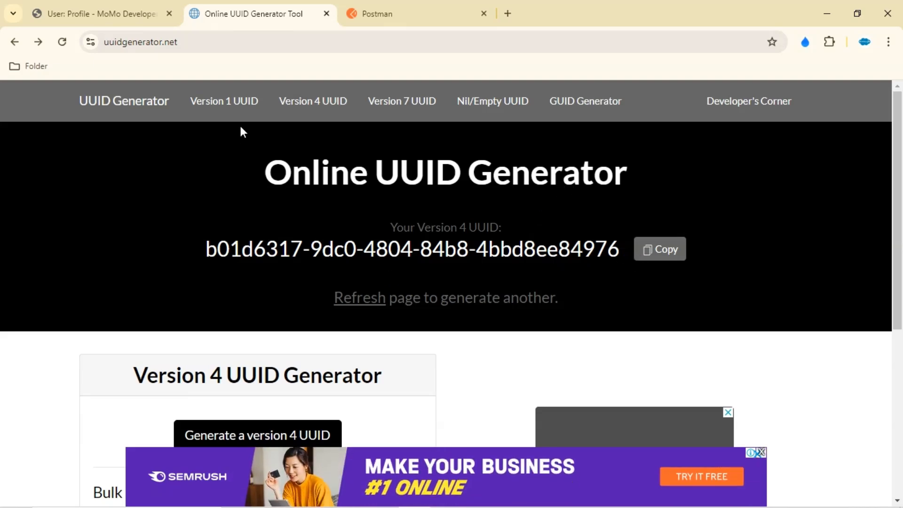
pyautogui.click(382, 18)
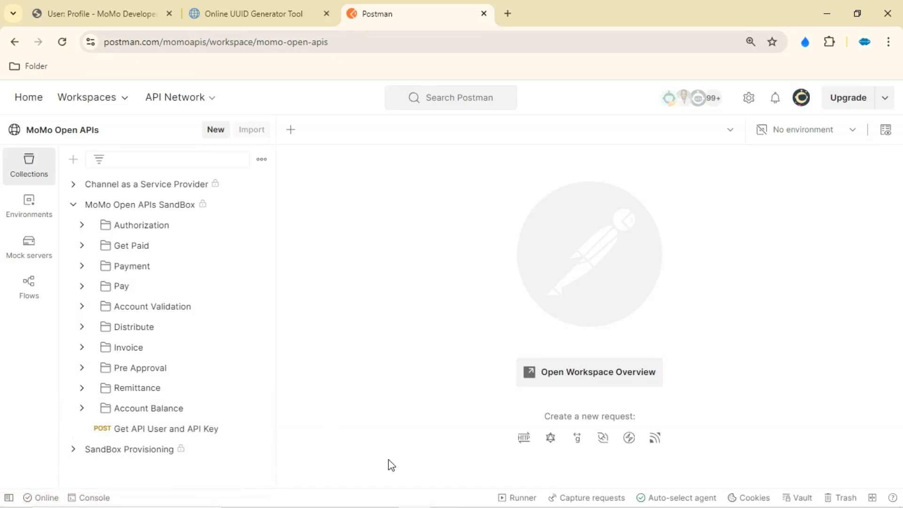
pyautogui.moveTo(414, 505)
pyautogui.click(382, 494)
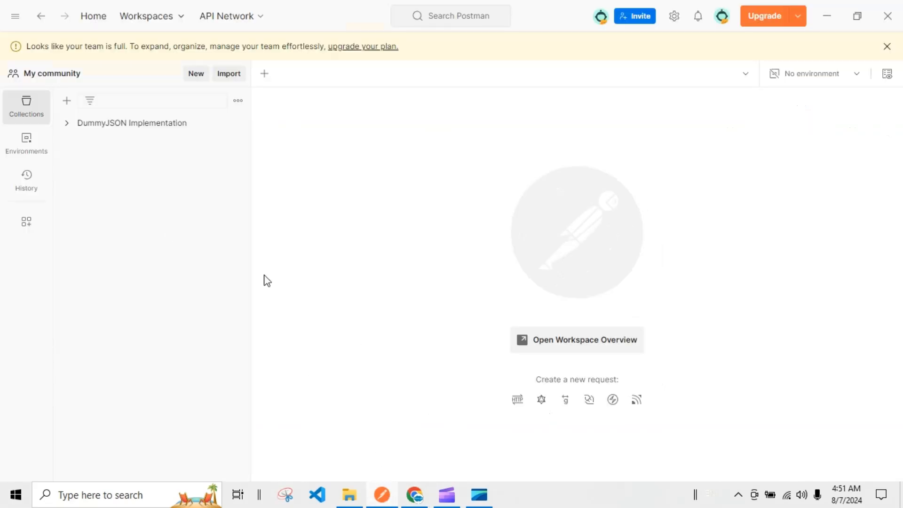
# Create a new collection from the REST API basics template and close its overview
pyautogui.click(69, 108)
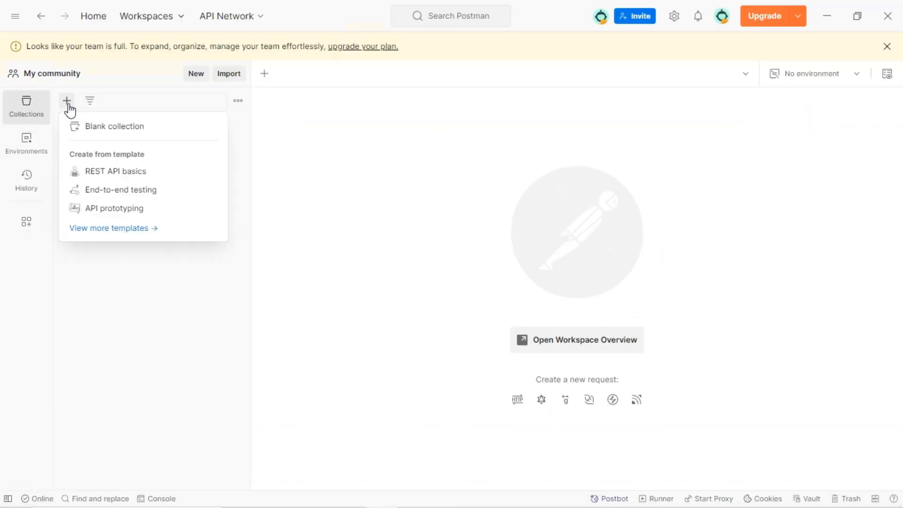
pyautogui.click(102, 170)
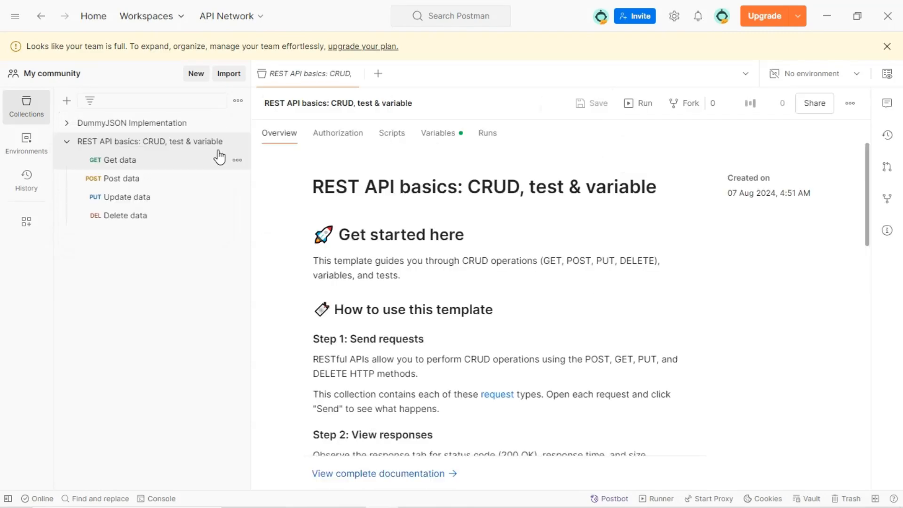
pyautogui.click(356, 74)
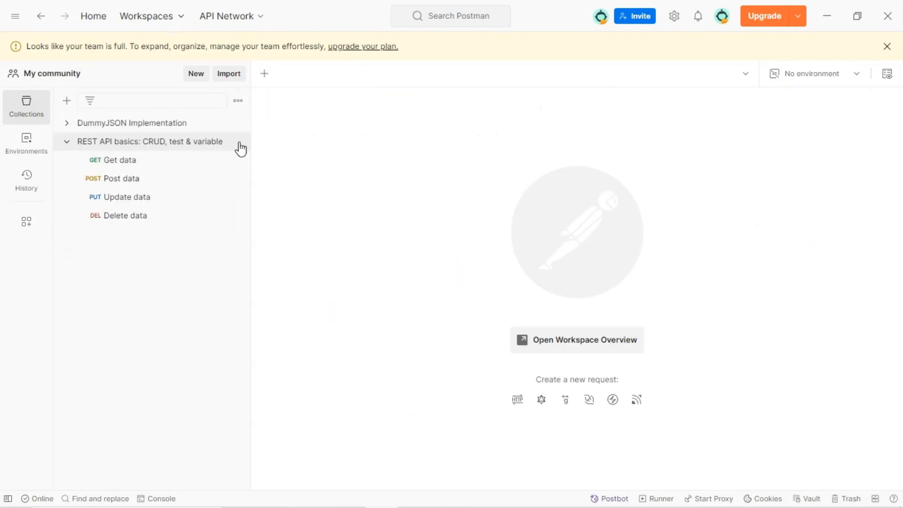
# Rename the new collection MTN MOMO
pyautogui.click(237, 142)
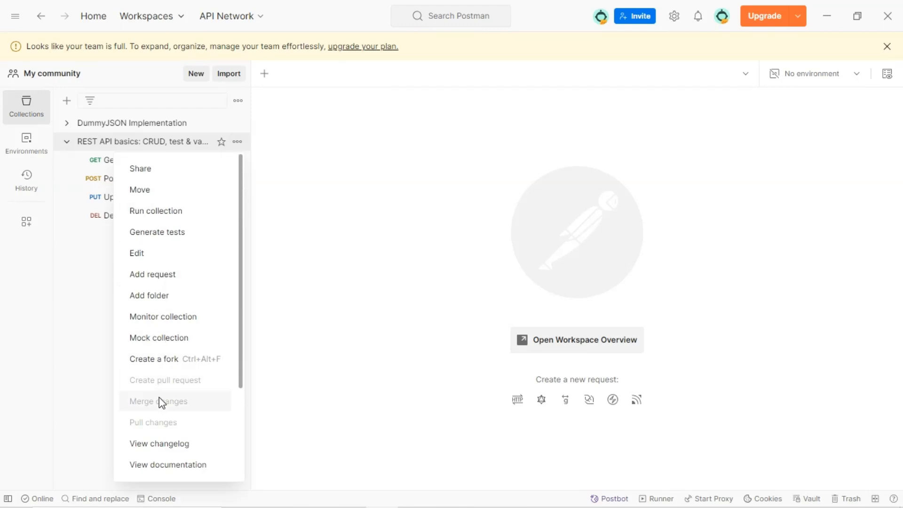
pyautogui.scroll(-3, 155, 414)
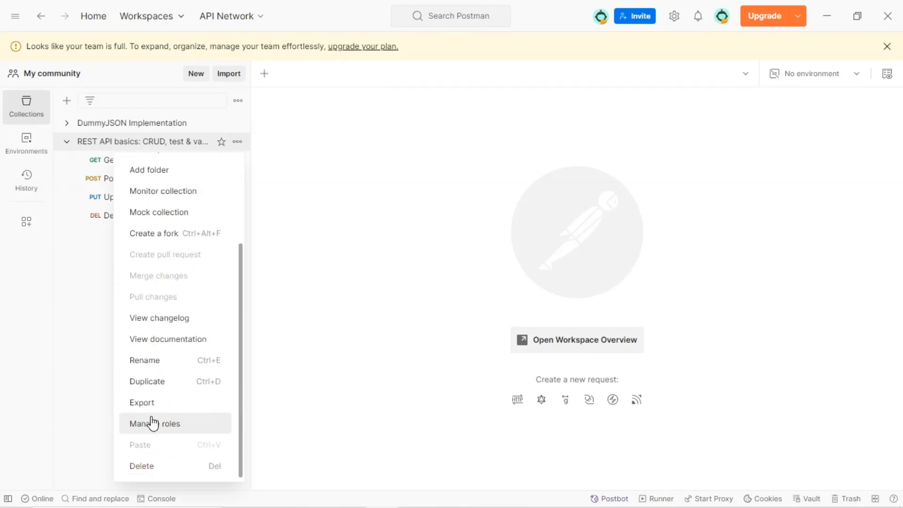
pyautogui.click(155, 361)
pyautogui.write('m')
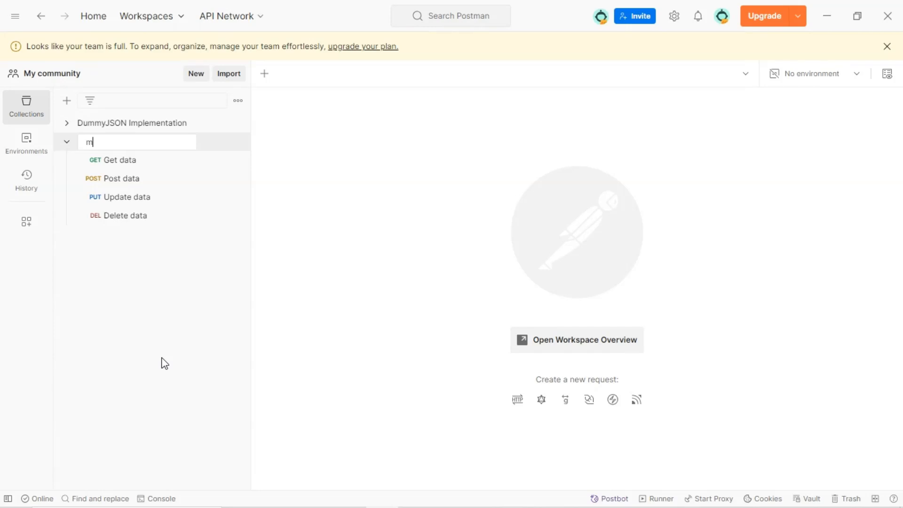
pyautogui.write('t')
pyautogui.press('BackSpace')
pyautogui.press('BackSpace')
pyautogui.write('MTN MOMO')
pyautogui.press('Return')
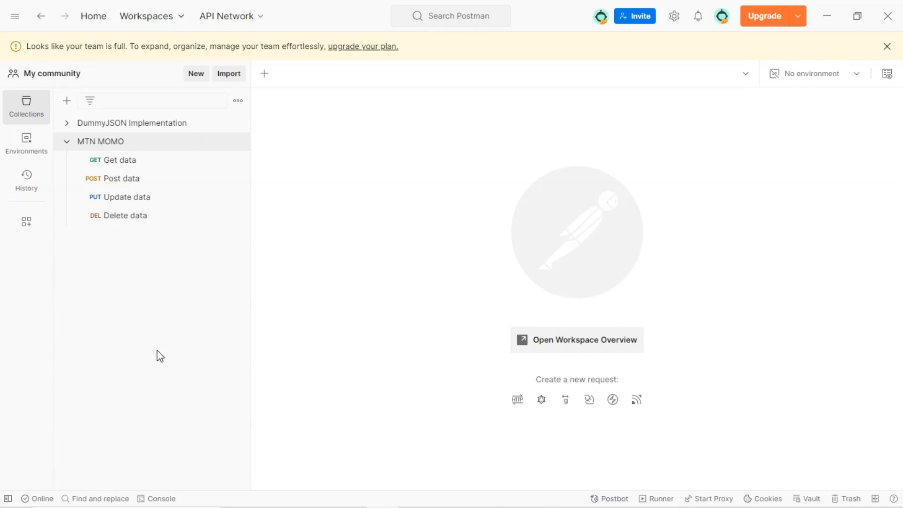
# Move the Post data request to the top of the collection and rename it API USER
pyautogui.moveTo(151, 181)
pyautogui.mouseDown()
pyautogui.moveTo(151, 155)
pyautogui.moveTo(146, 164)
pyautogui.mouseUp()
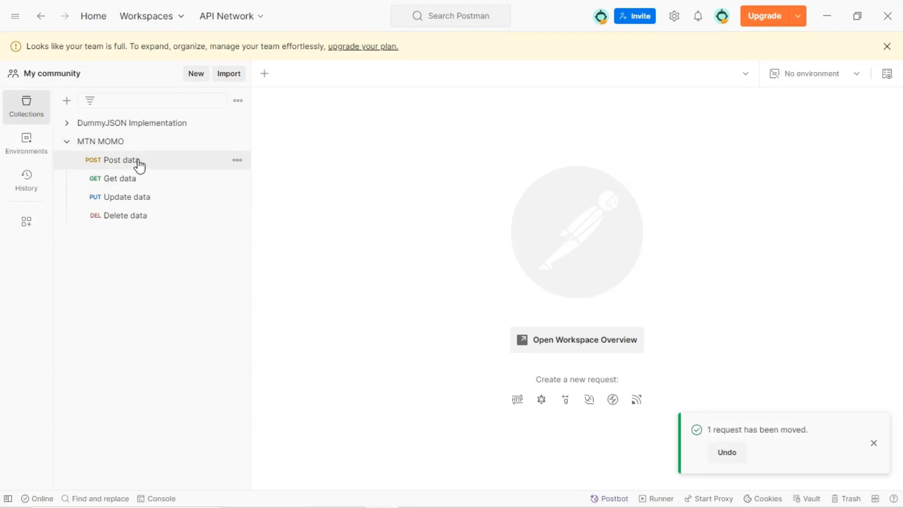
pyautogui.click(143, 160)
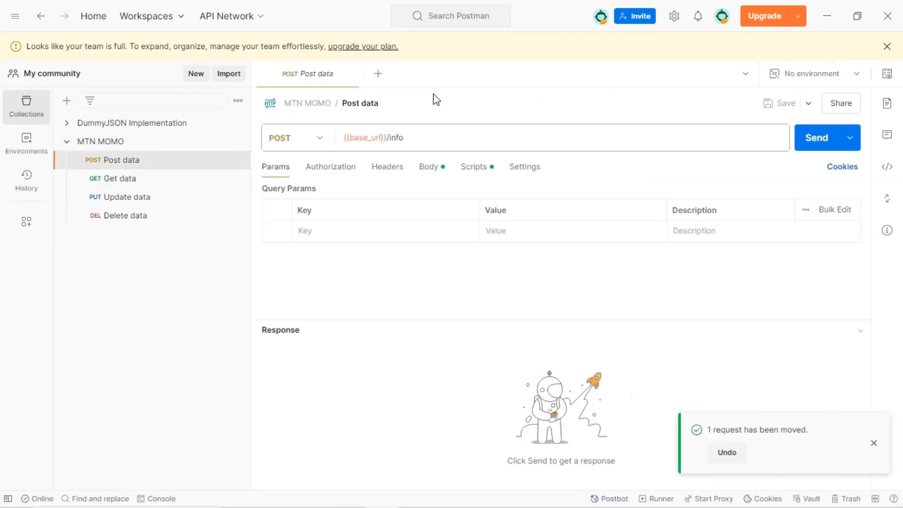
pyautogui.click(365, 103)
pyautogui.write('ap')
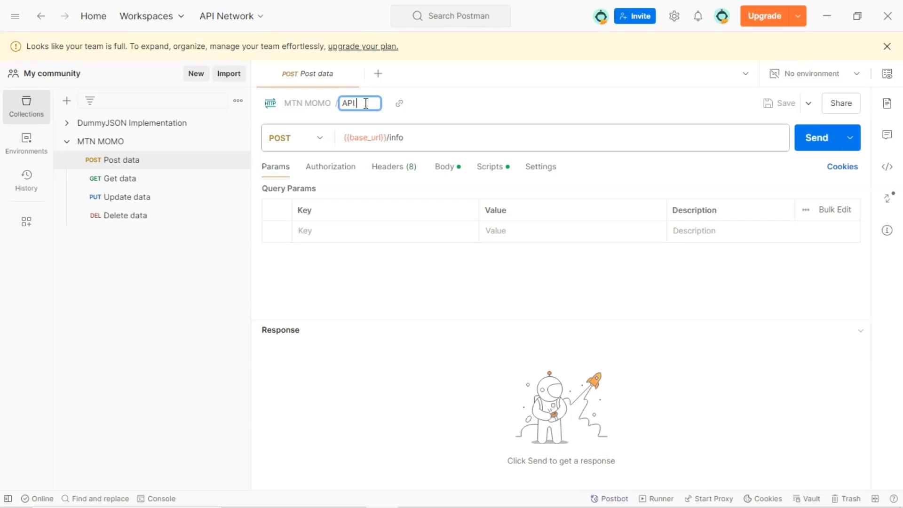
pyautogui.write('I USER')
pyautogui.press('Return')
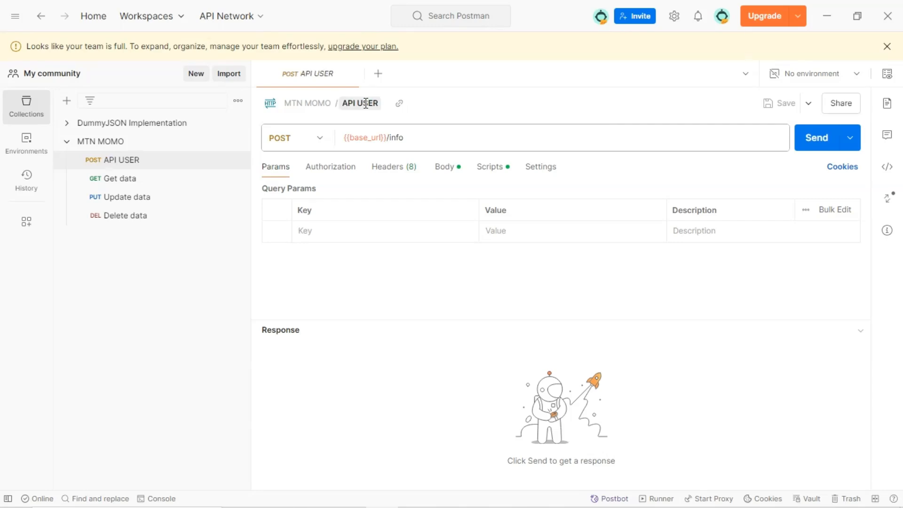
# Duplicate the API USER request and rename the copy API KEY
pyautogui.moveTo(166, 162)
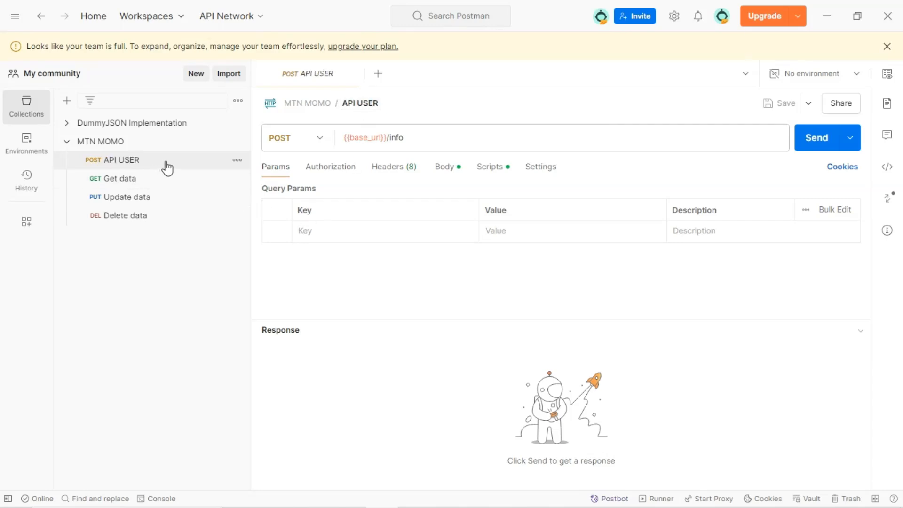
pyautogui.click(238, 160)
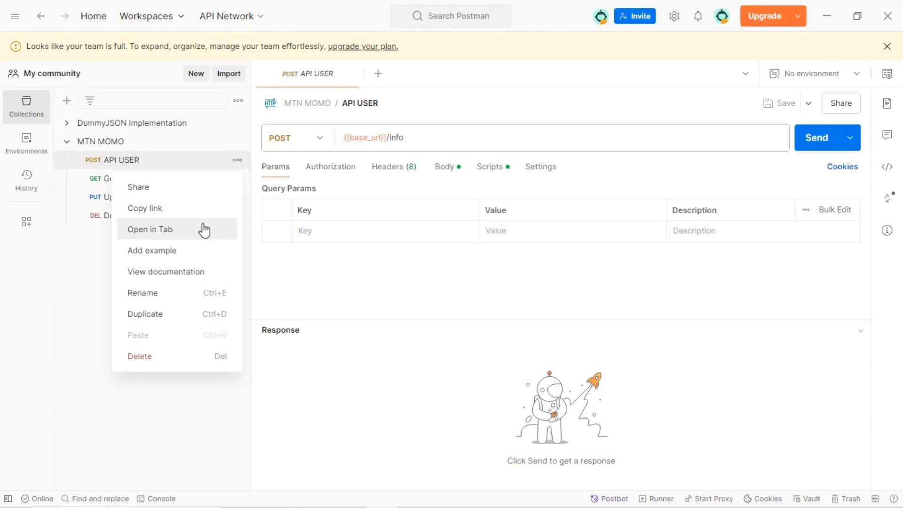
pyautogui.click(194, 314)
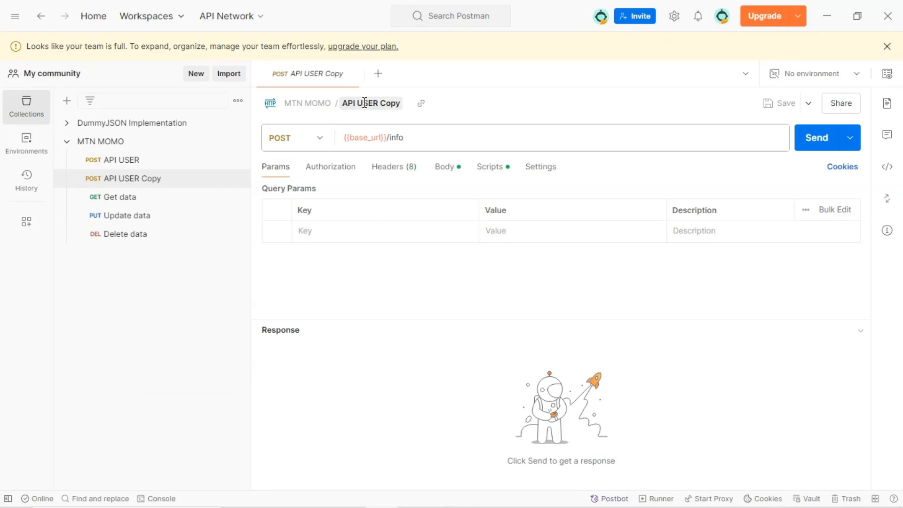
pyautogui.click(364, 103)
pyautogui.moveTo(358, 103); pyautogui.dragTo(407, 102)
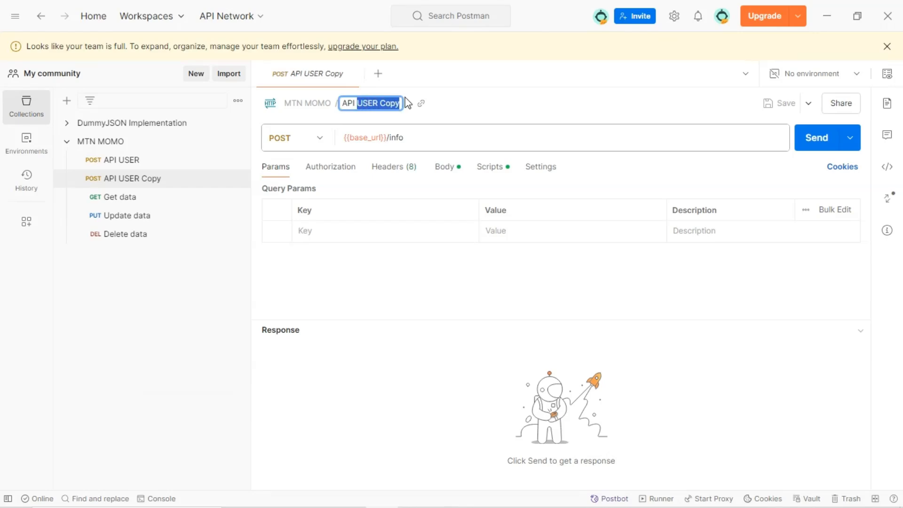
pyautogui.write('KEY')
pyautogui.press('Return')
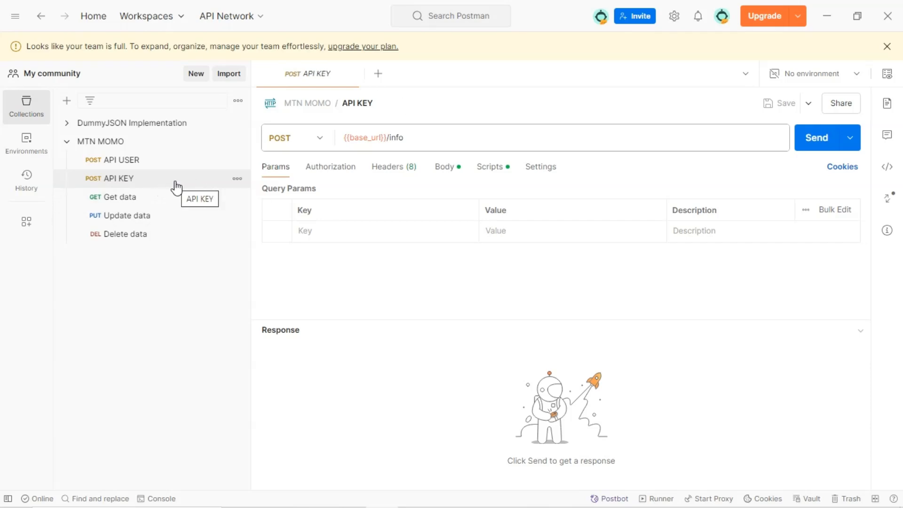
# Duplicate the API KEY request and rename the copy TOKEN
pyautogui.click(237, 179)
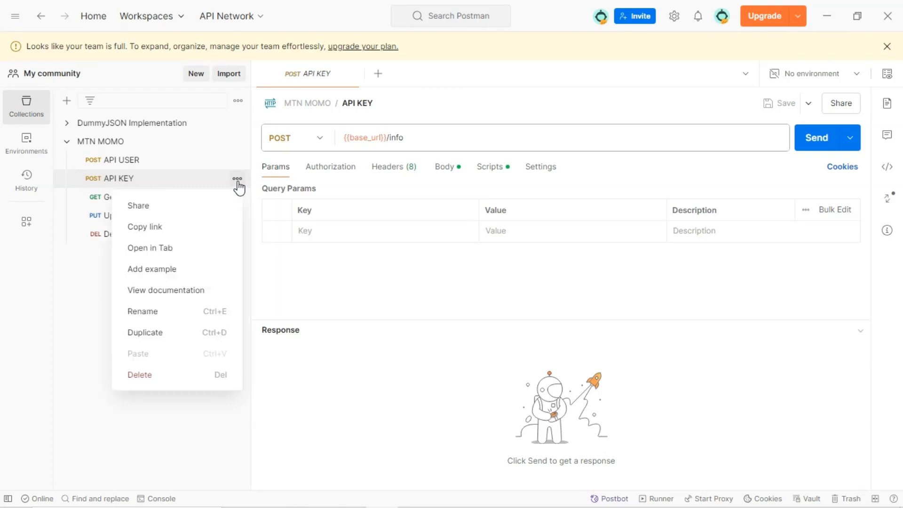
pyautogui.click(178, 337)
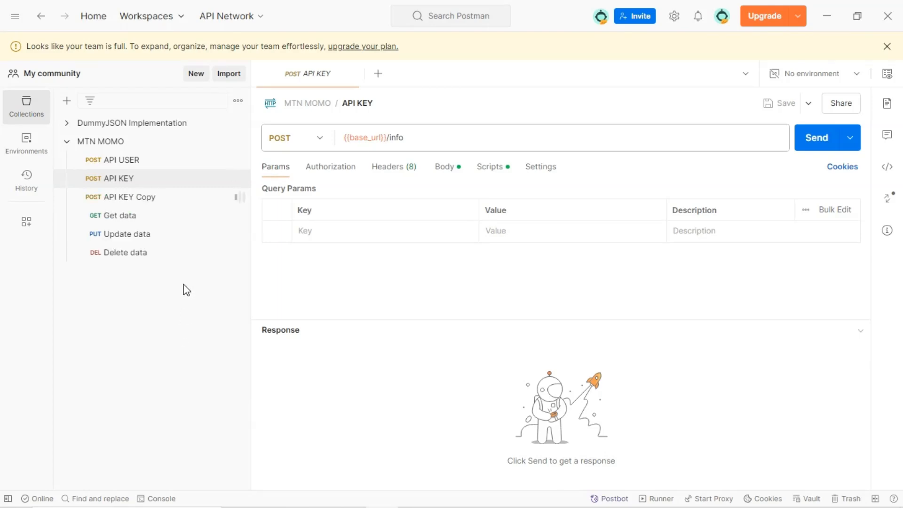
pyautogui.click(158, 197)
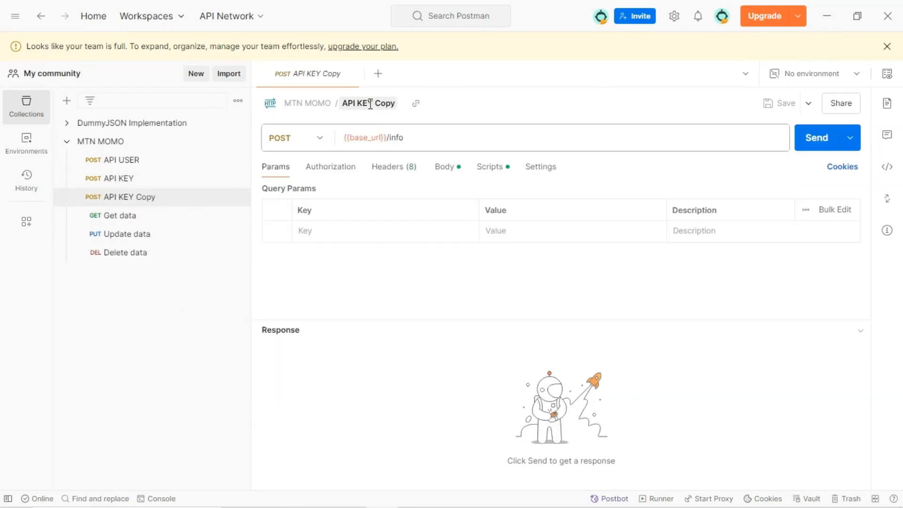
pyautogui.click(394, 102)
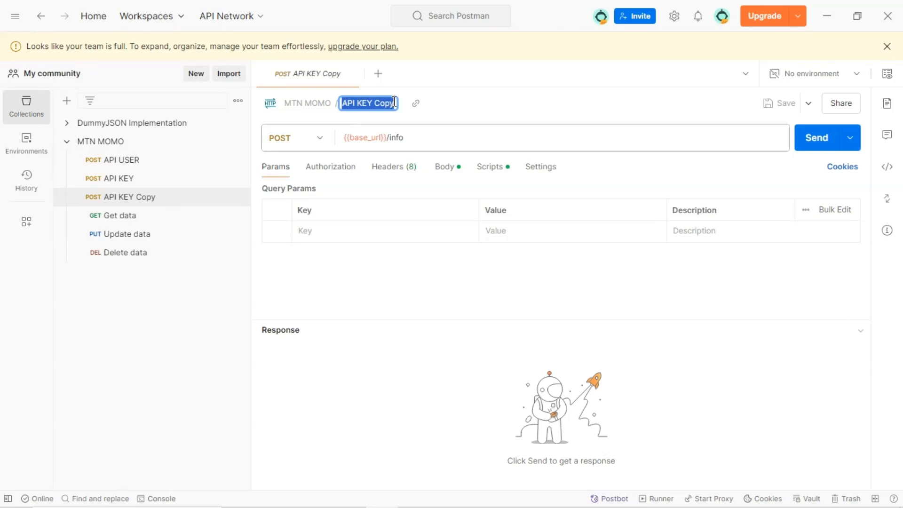
pyautogui.click(359, 105)
pyautogui.click(363, 104)
pyautogui.moveTo(361, 103); pyautogui.dragTo(400, 102)
pyautogui.press('BackSpace')
pyautogui.press('BackSpace')
pyautogui.press('BackSpace')
pyautogui.press('BackSpace')
pyautogui.press('BackSpace')
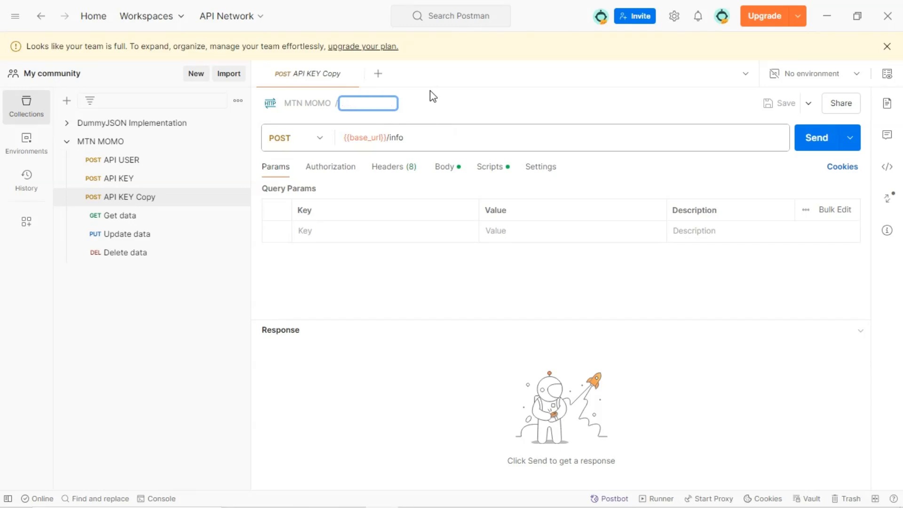
pyautogui.write('TOKEN')
pyautogui.press('Return')
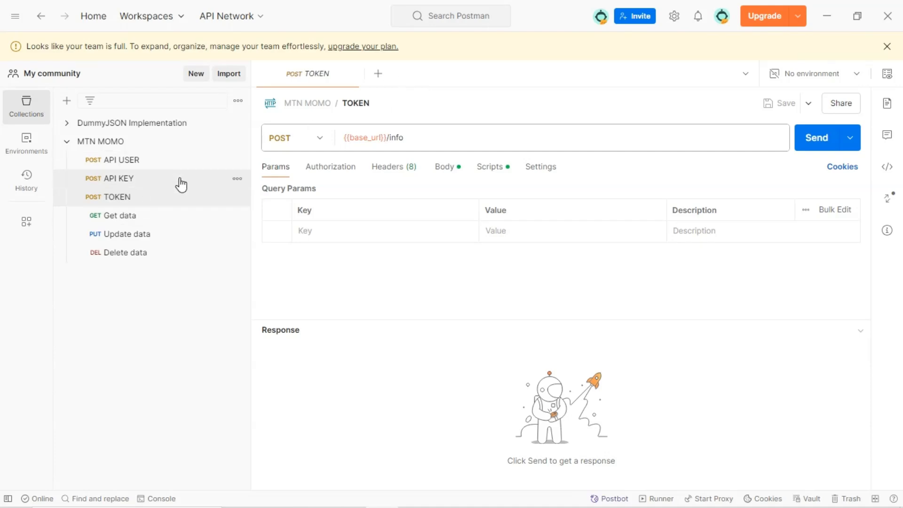
# Open the API USER request
pyautogui.click(181, 163)
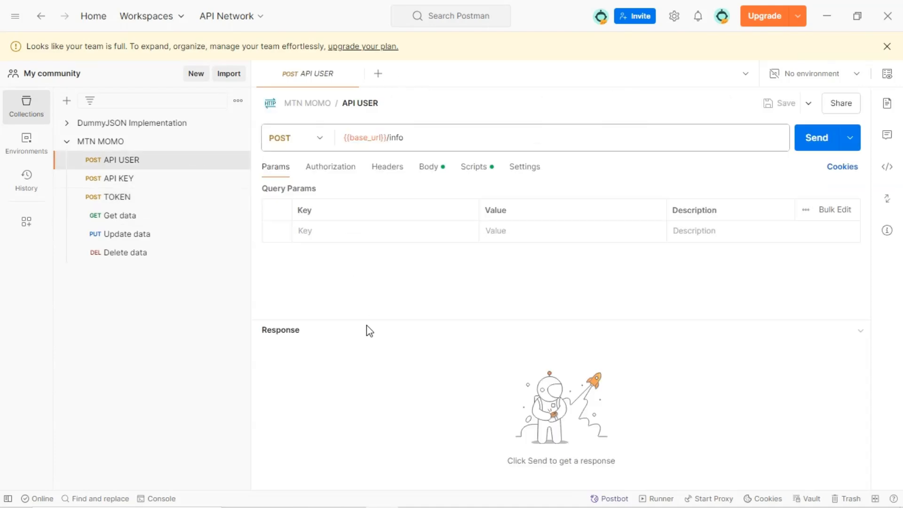
# Open the Get API User and API Key request in the SandBox Provisioning collection of the MoMo Open APIs workspace and view its headers
pyautogui.click(392, 174)
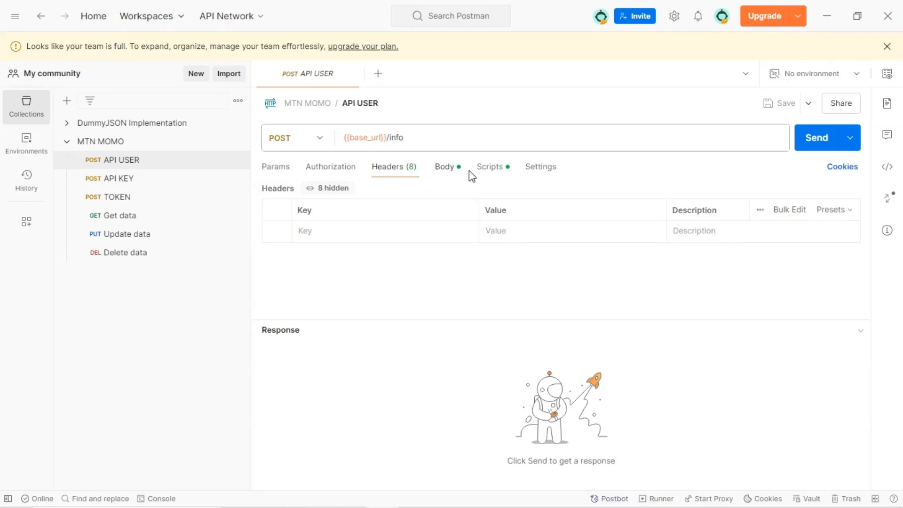
pyautogui.moveTo(412, 140); pyautogui.dragTo(335, 150)
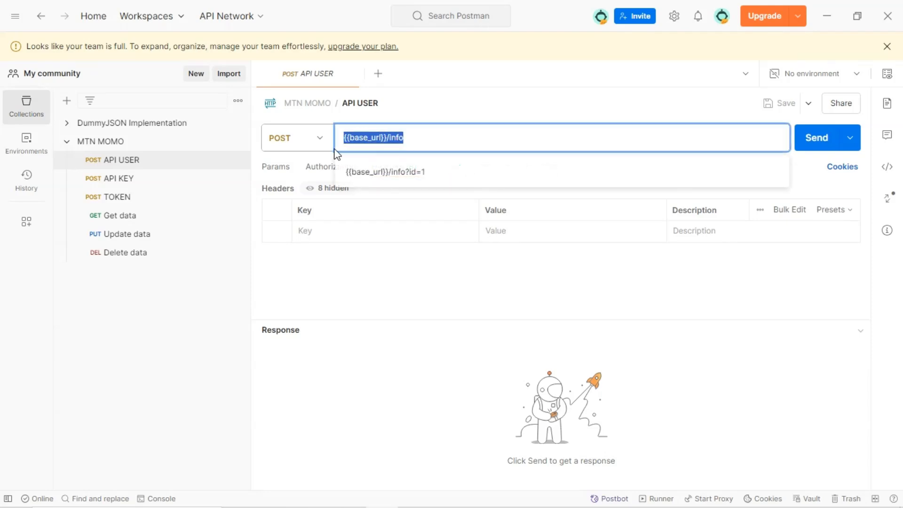
pyautogui.click(466, 109)
pyautogui.moveTo(427, 507)
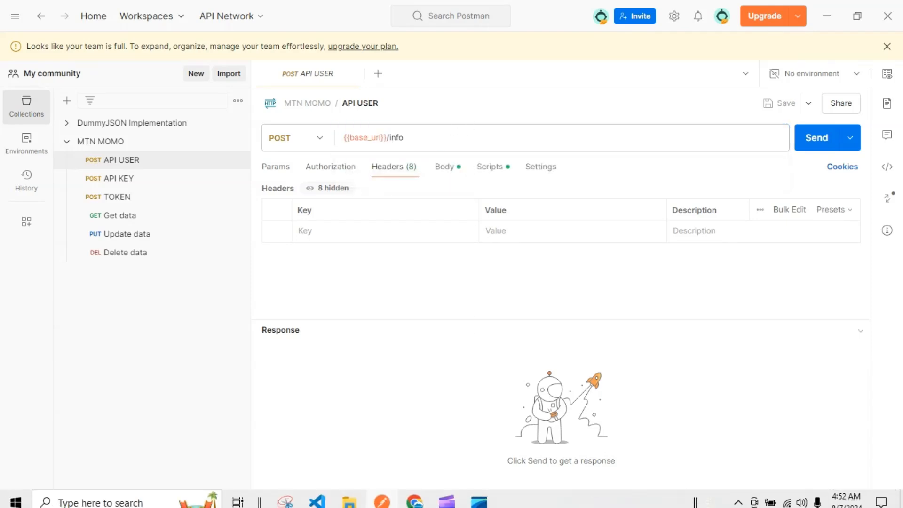
pyautogui.click(414, 495)
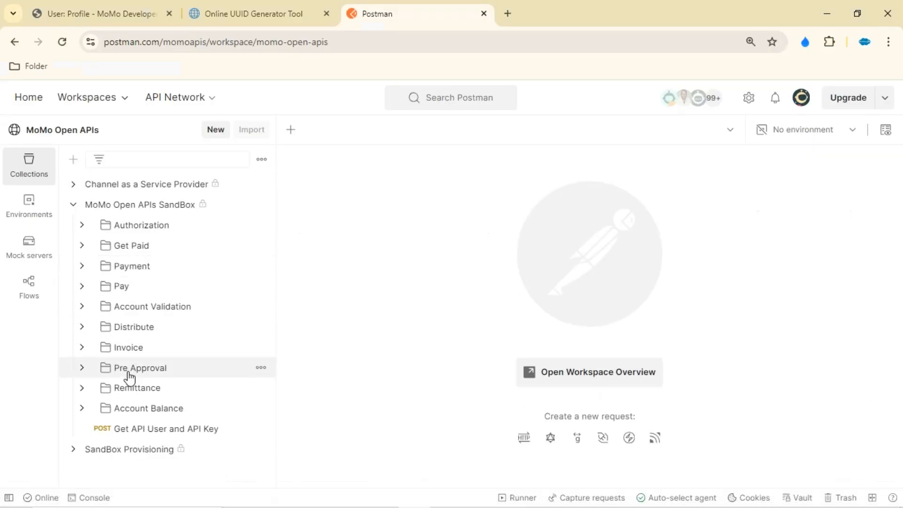
pyautogui.click(87, 207)
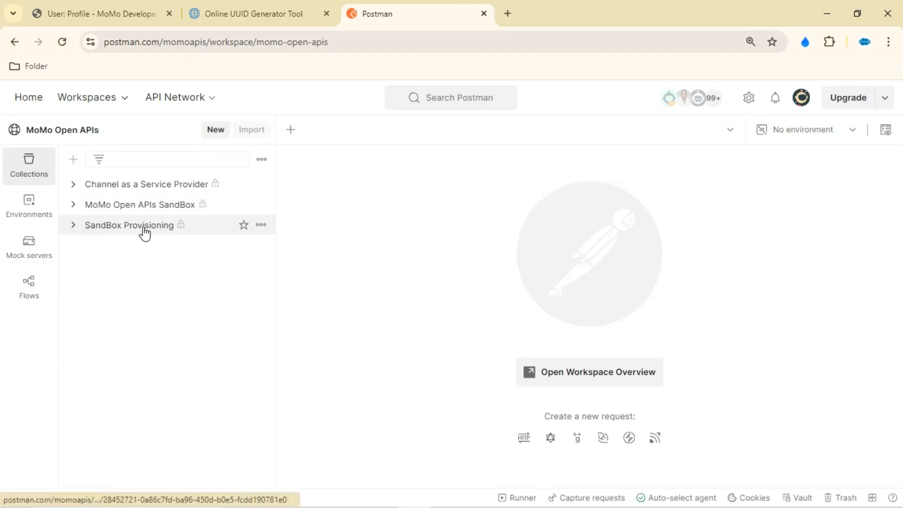
pyautogui.click(74, 230)
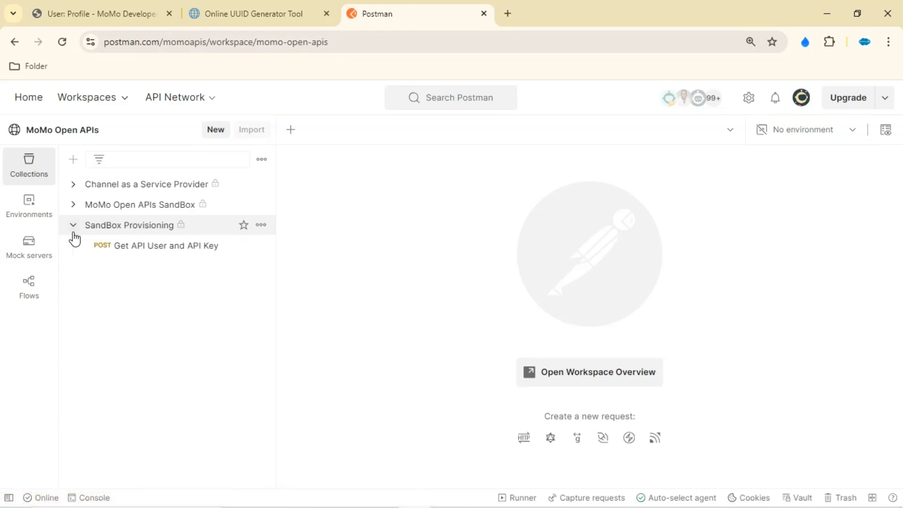
pyautogui.click(144, 246)
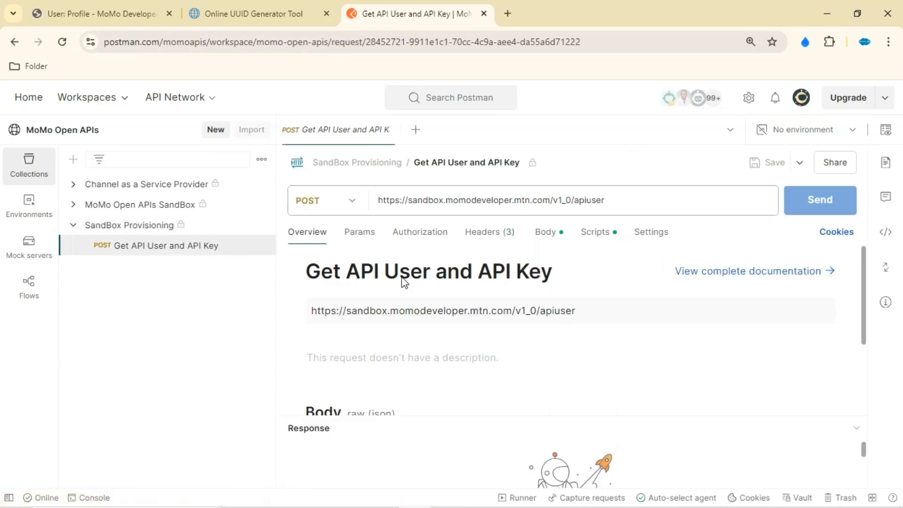
pyautogui.click(484, 233)
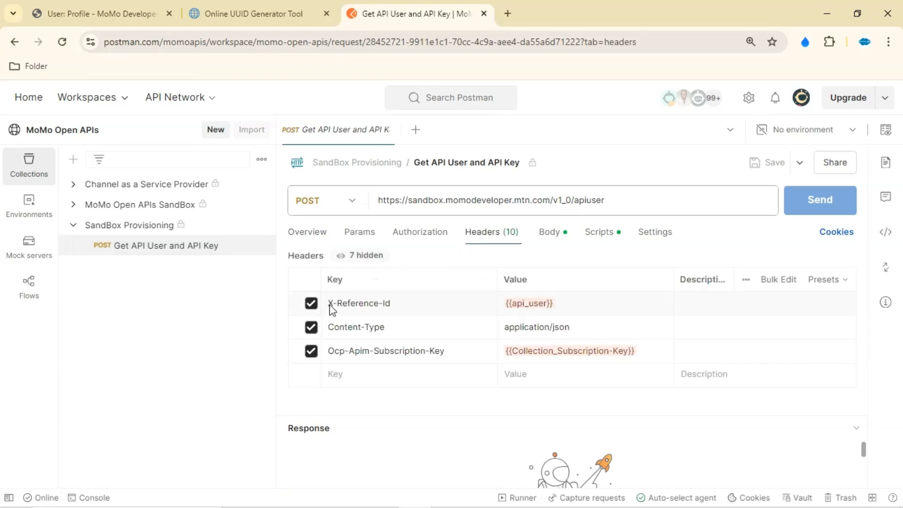
# Copy the X-Reference-Id header key from the reference request into a new header of the API USER request
pyautogui.moveTo(394, 306); pyautogui.dragTo(328, 306)
pyautogui.hotkey('ctrl', 'c')
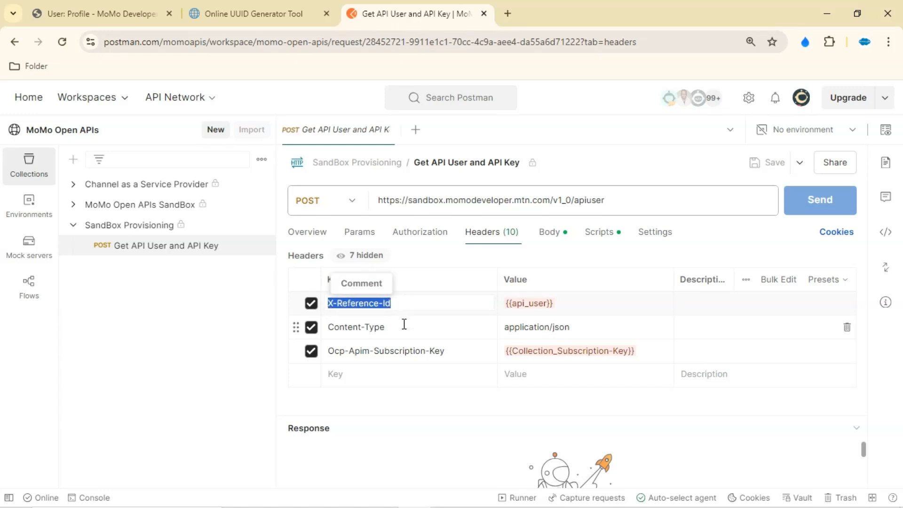
pyautogui.click(384, 491)
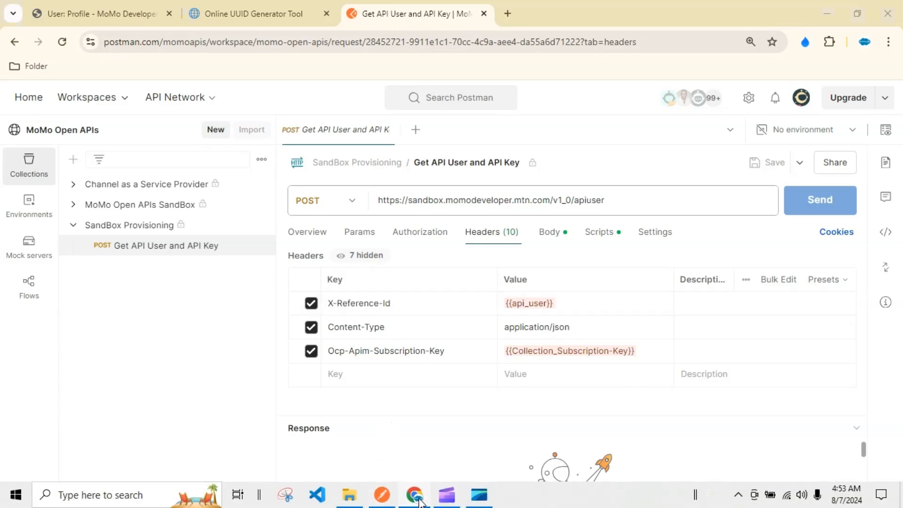
pyautogui.click(349, 230)
pyautogui.hotkey('ctrl', 'v')
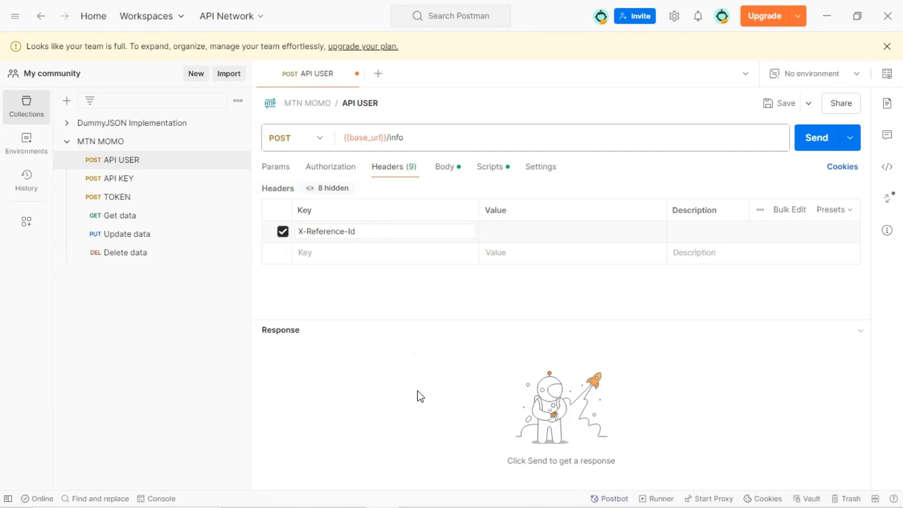
# Copy a generated version 4 UUID and set it as the X-Reference-Id header value b01d6317-9dc0-4804-84b8-4bbd8ee84976
pyautogui.click(421, 493)
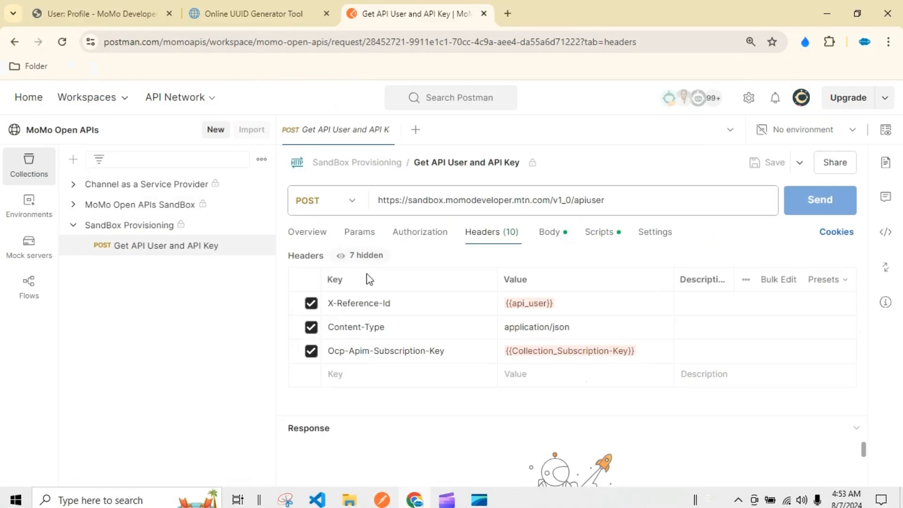
pyautogui.click(254, 13)
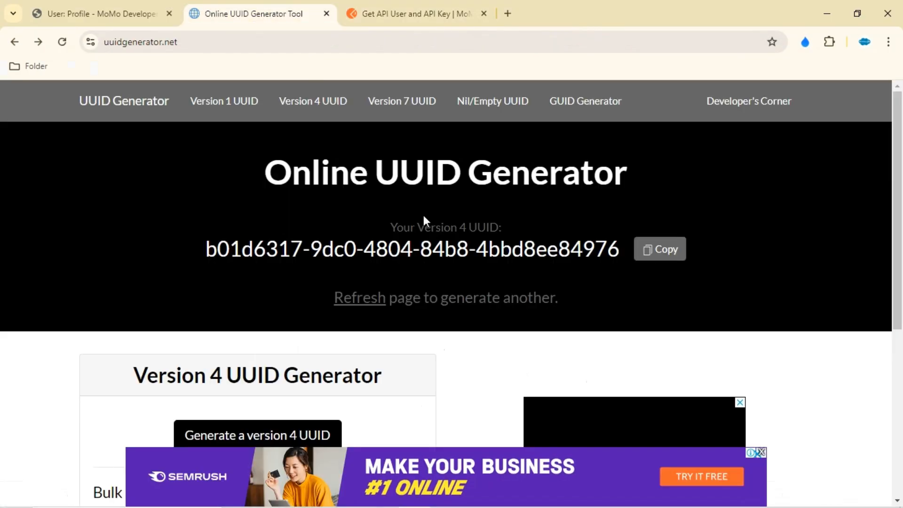
pyautogui.click(668, 254)
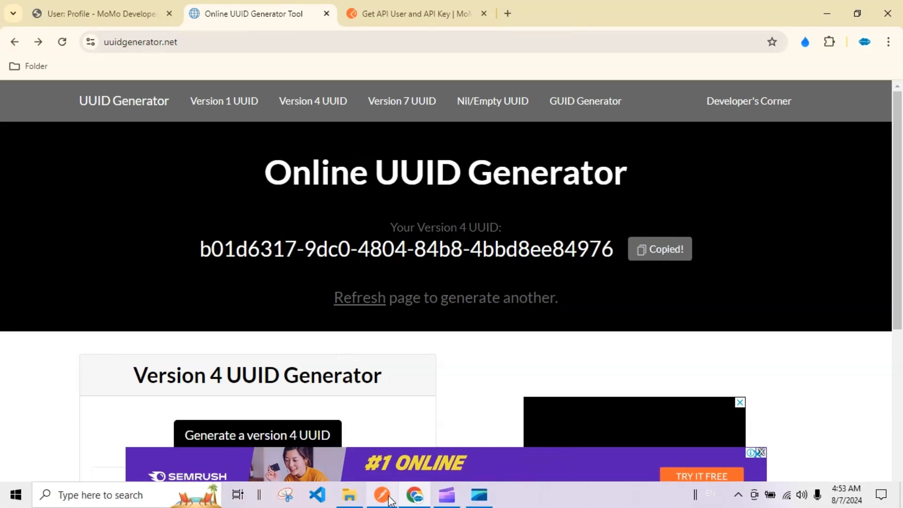
pyautogui.click(381, 499)
pyautogui.click(510, 231)
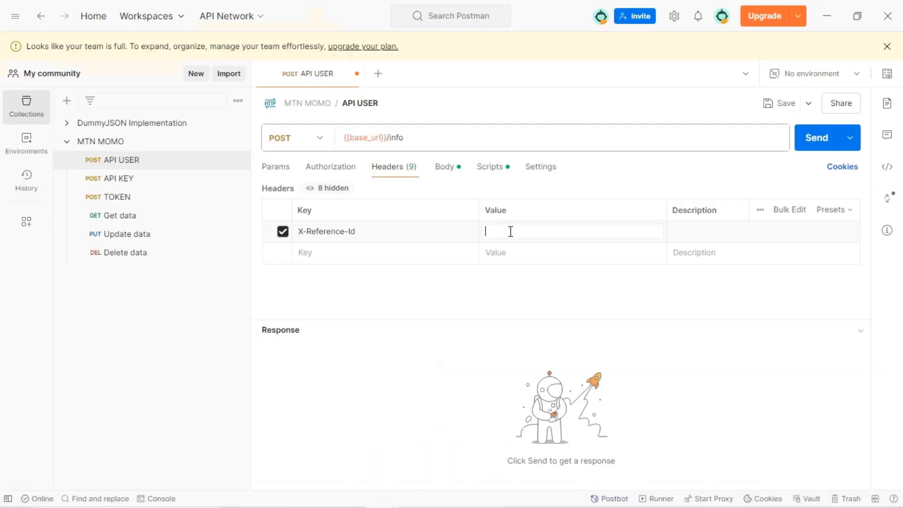
pyautogui.hotkey('ctrl', 'v')
# Copy the Ocp-Apim-Subscription-Key header name from the reference request and add it as a second API USER header
pyautogui.moveTo(413, 494)
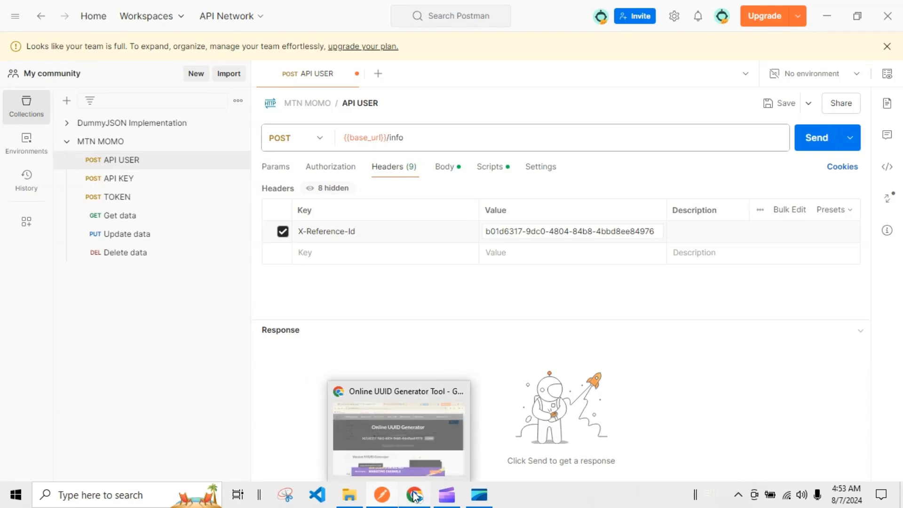
pyautogui.click(415, 433)
pyautogui.click(414, 12)
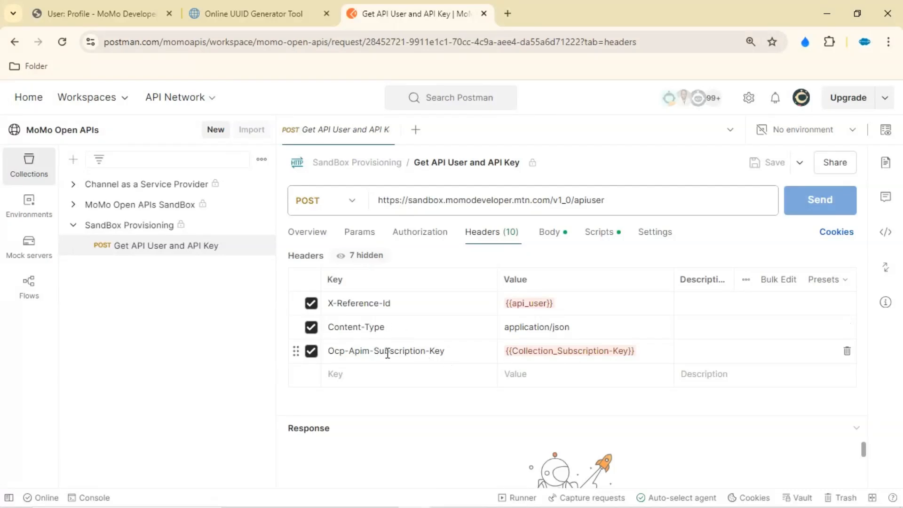
pyautogui.click(333, 356)
pyautogui.moveTo(330, 352); pyautogui.dragTo(460, 355)
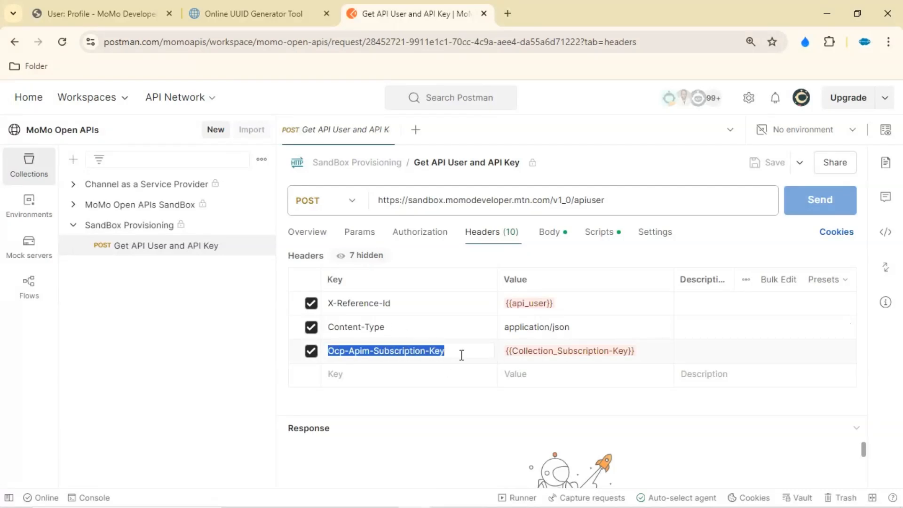
pyautogui.moveTo(428, 505)
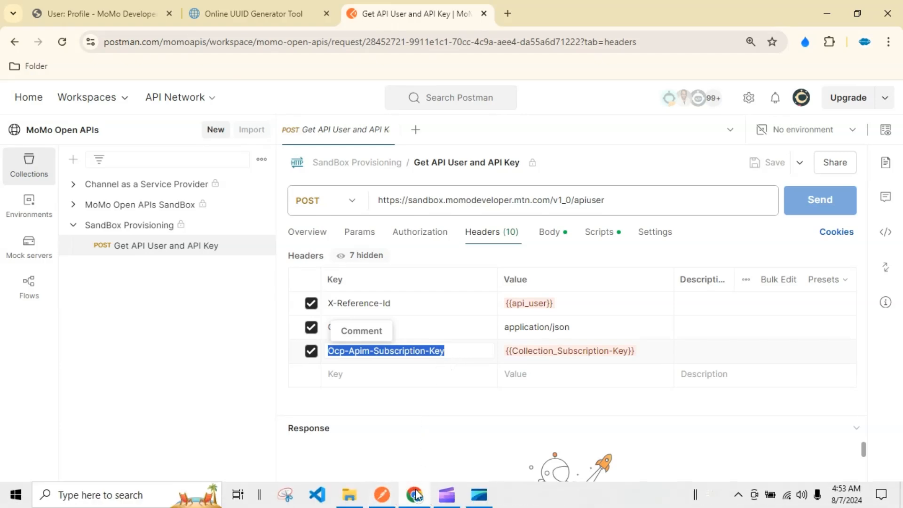
pyautogui.click(381, 497)
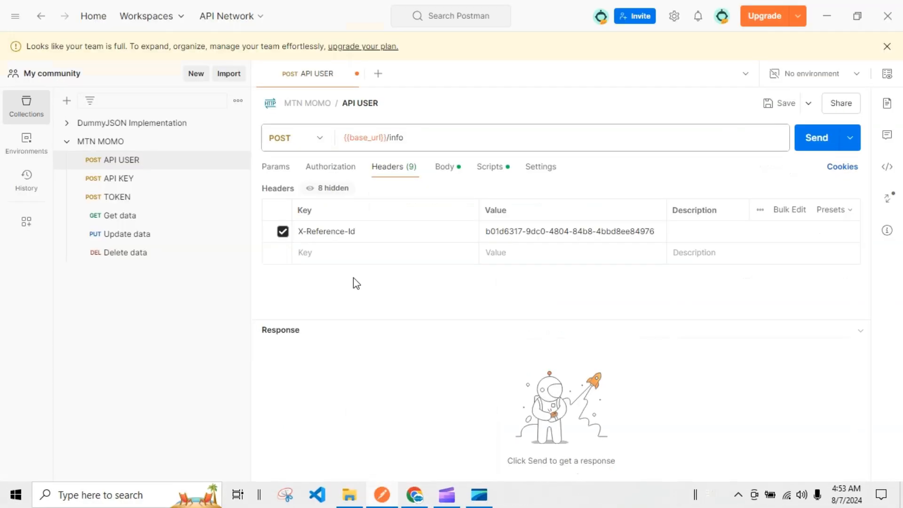
pyautogui.click(356, 252)
pyautogui.hotkey('ctrl', 'v')
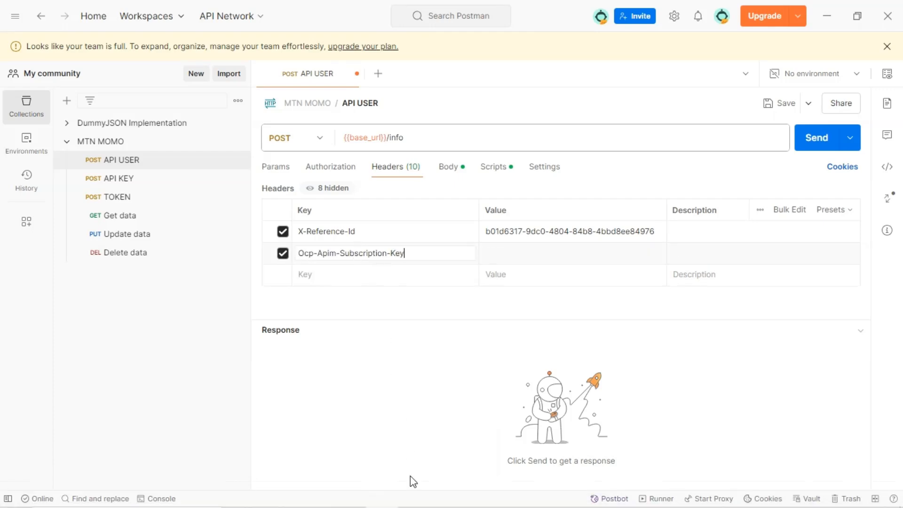
# Copy the active collection subscription's primary key from the MoMo developer profile and paste it as the Ocp-Apim-Subscription-Key value
pyautogui.click(412, 498)
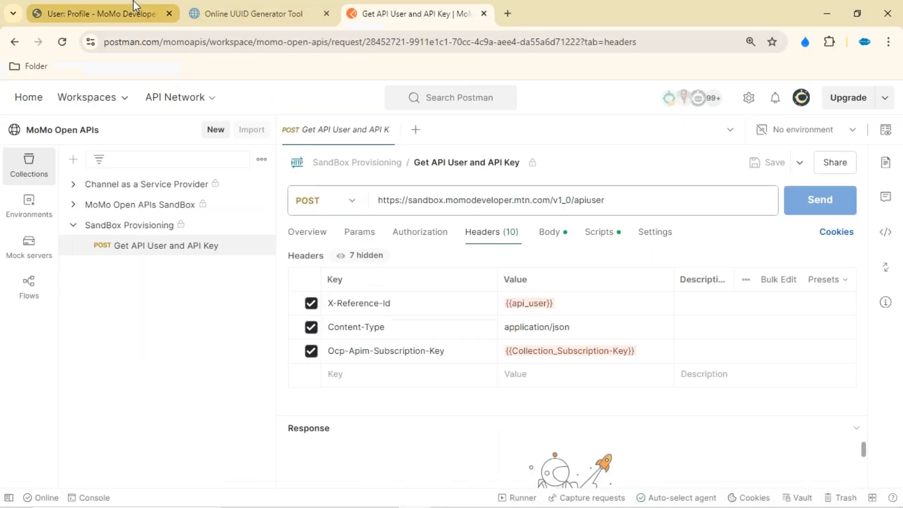
pyautogui.click(134, 3)
pyautogui.click(468, 335)
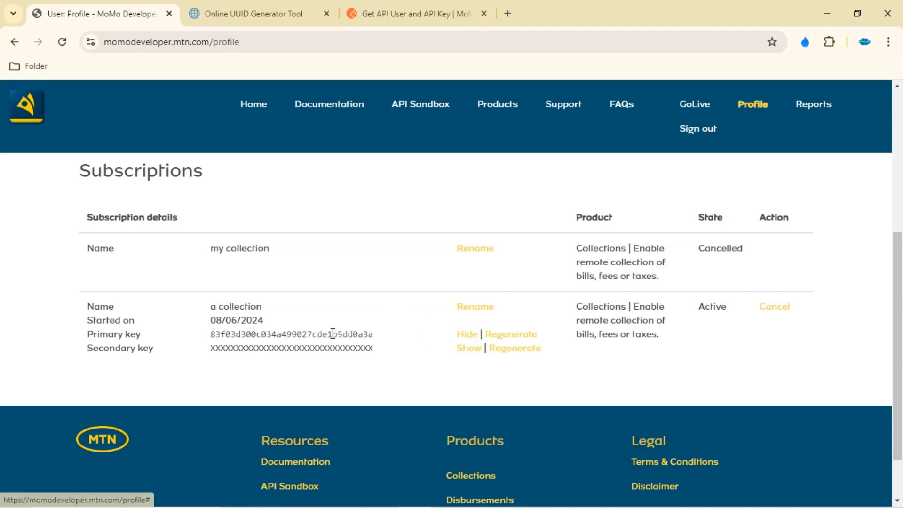
pyautogui.doubleClick(327, 333)
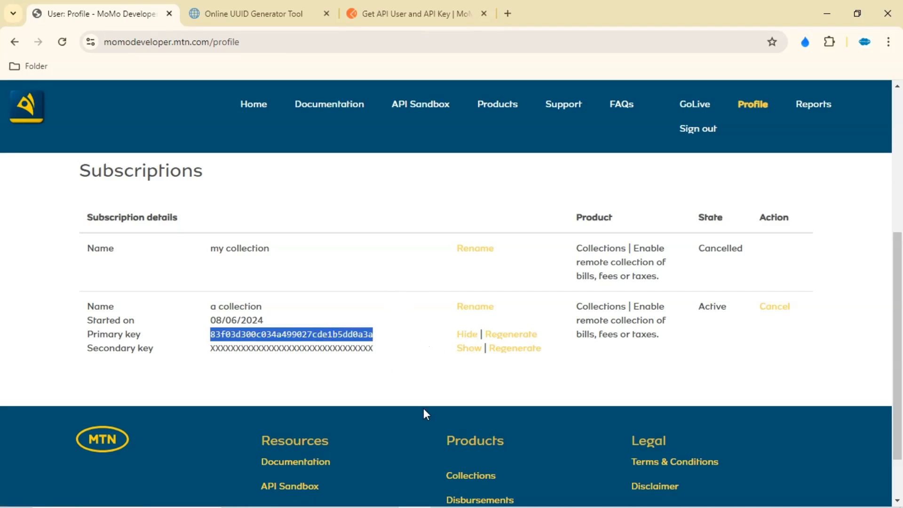
pyautogui.moveTo(423, 505)
pyautogui.click(381, 494)
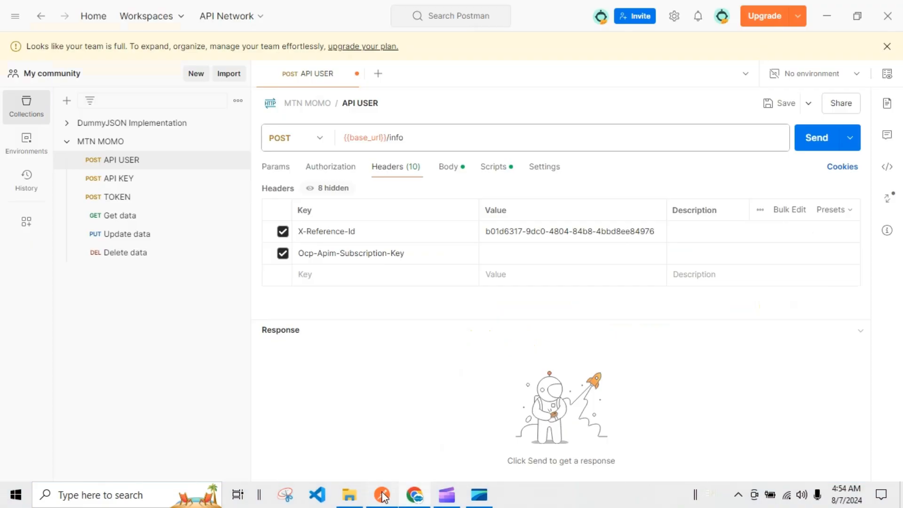
pyautogui.click(516, 252)
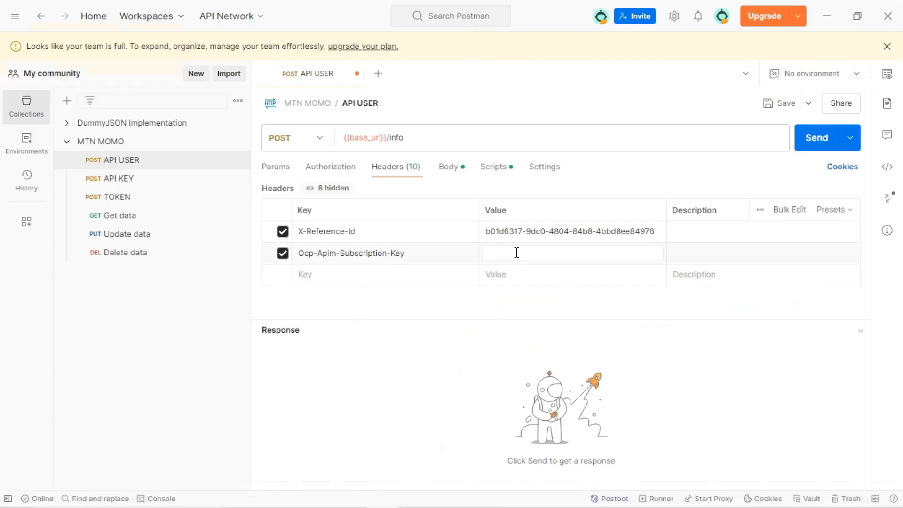
pyautogui.hotkey('ctrl', 'v')
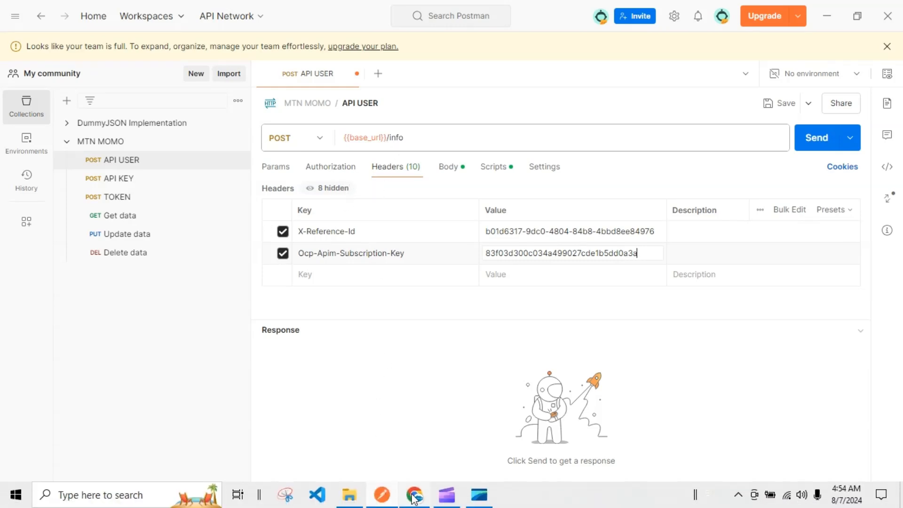
pyautogui.click(417, 499)
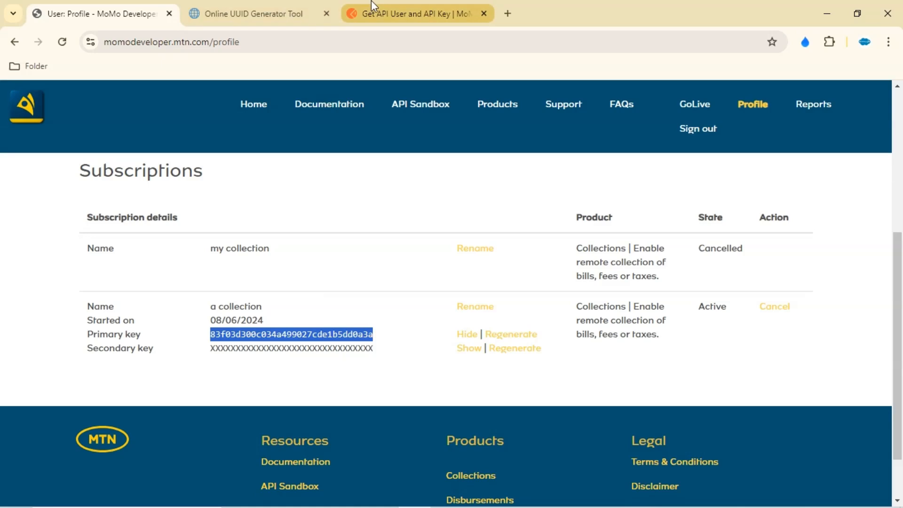
pyautogui.click(376, 13)
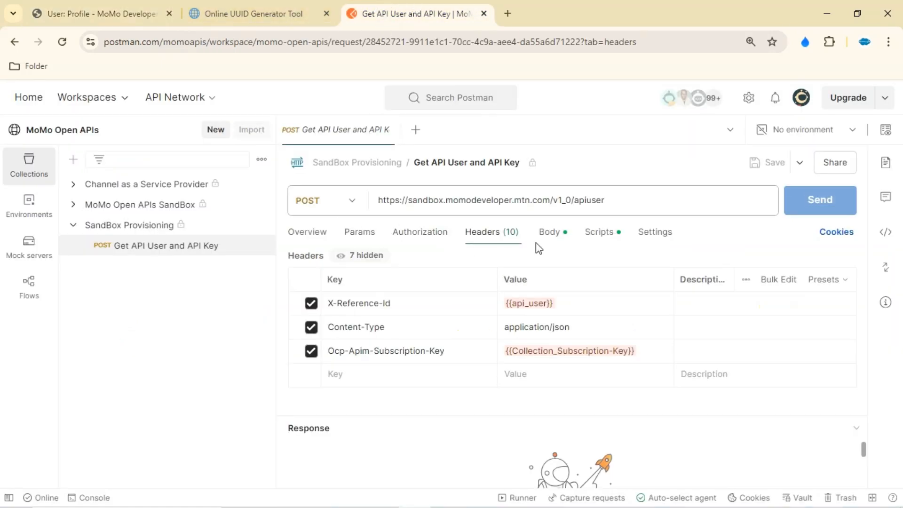
pyautogui.moveTo(604, 206); pyautogui.dragTo(371, 201)
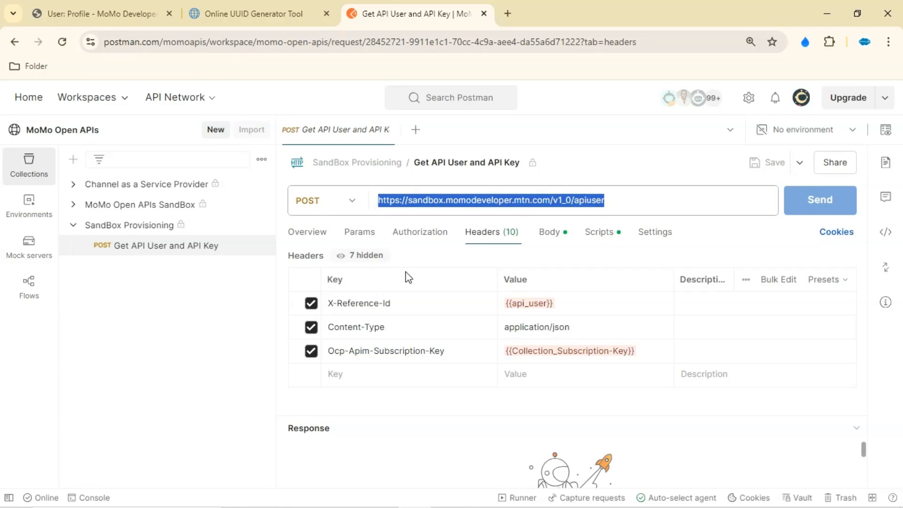
pyautogui.moveTo(408, 504)
pyautogui.click(382, 495)
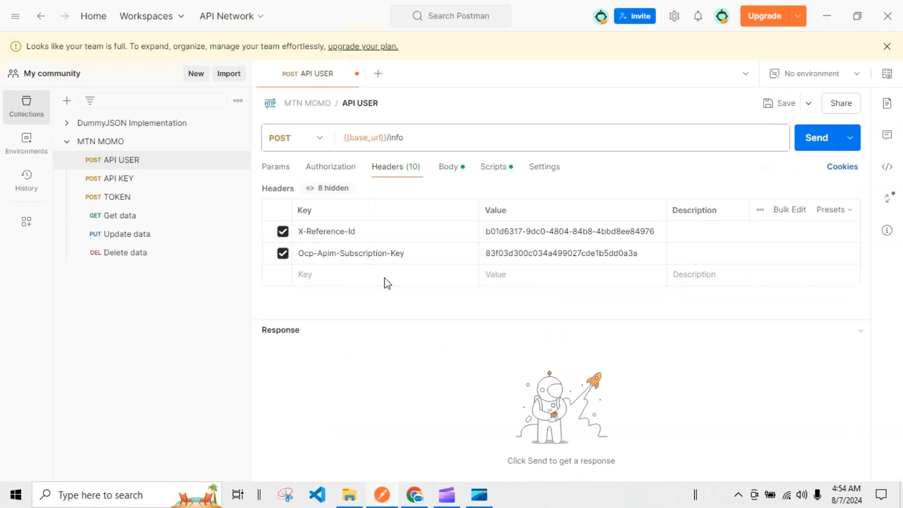
pyautogui.click(432, 144)
pyautogui.hotkey('ctrl', 'v')
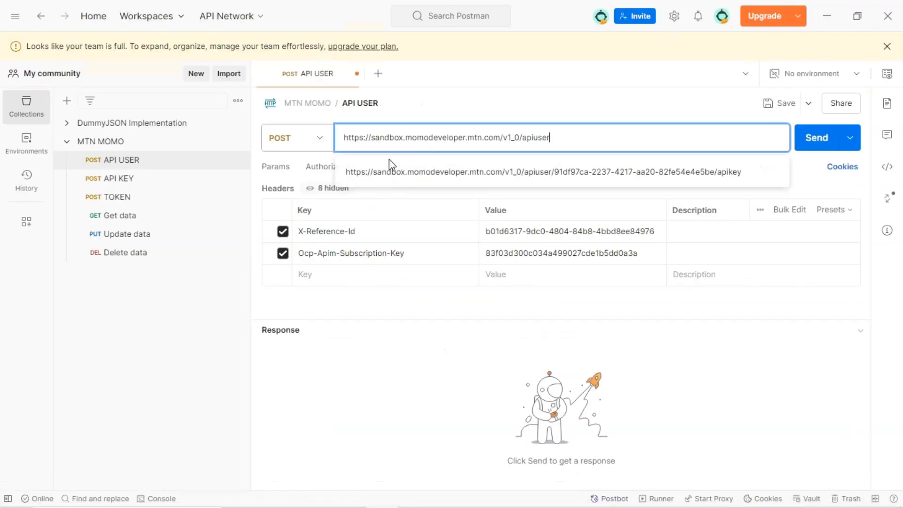
pyautogui.click(420, 371)
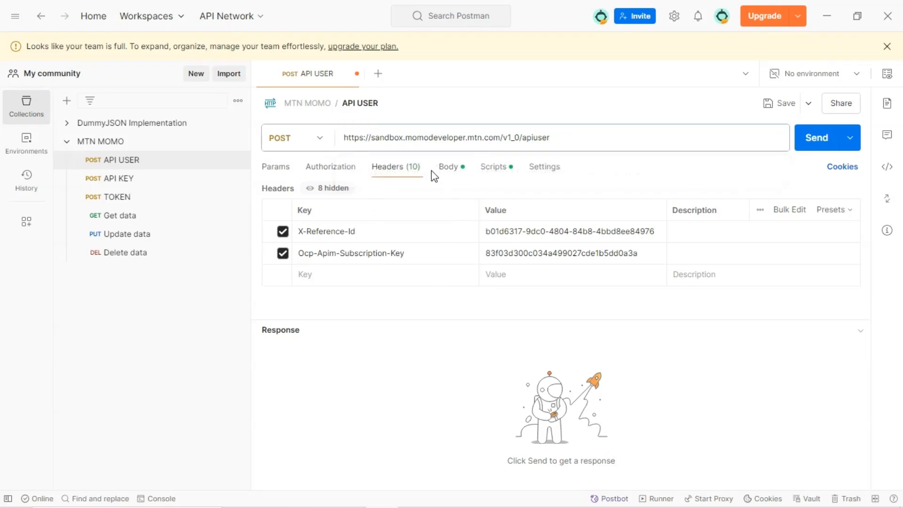
# Compare the API USER request body with the reference request's body and code snippet for creating an API user
pyautogui.click(449, 177)
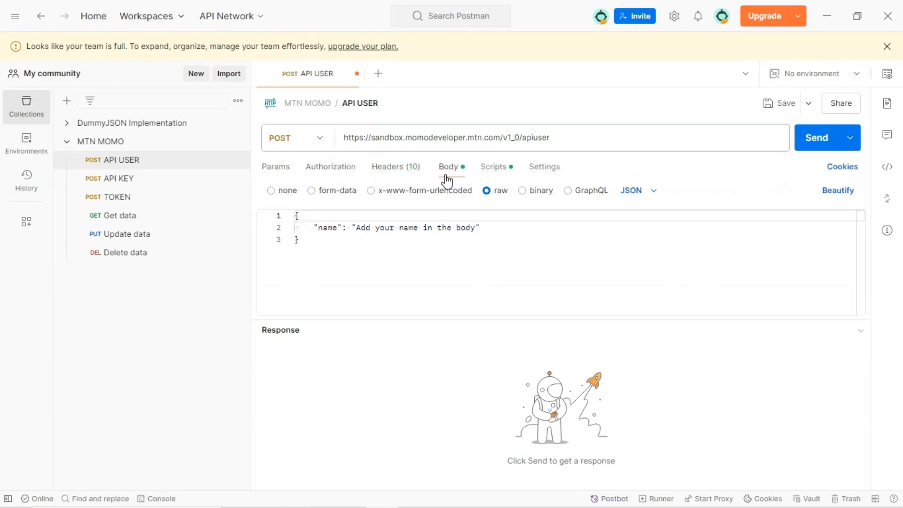
pyautogui.hotkey('ctrl', 'a')
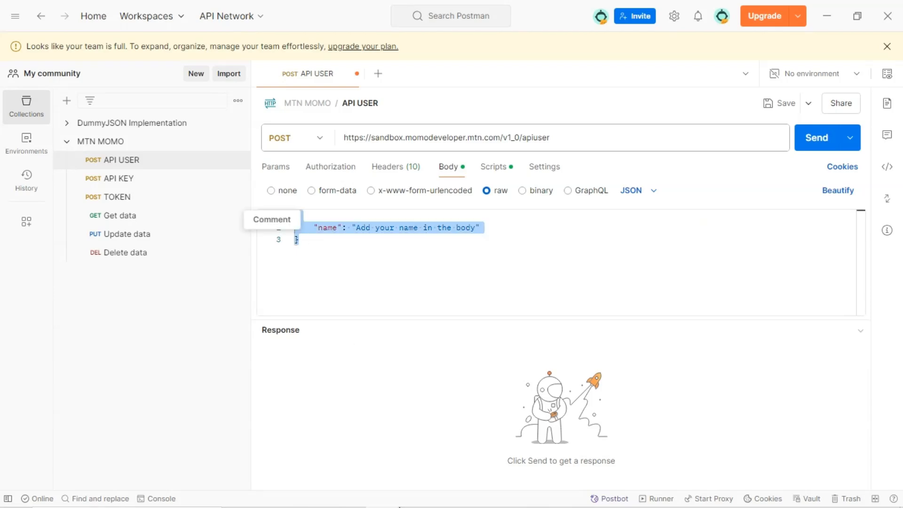
pyautogui.click(414, 494)
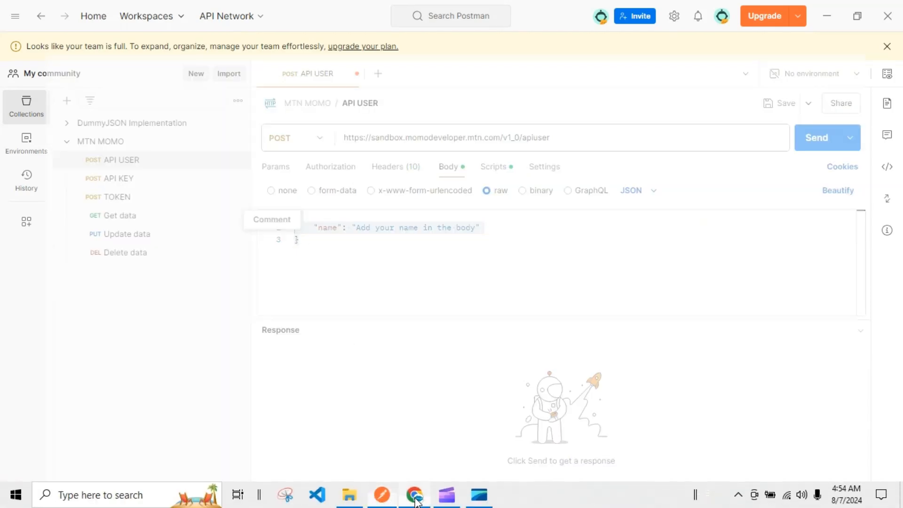
pyautogui.click(553, 235)
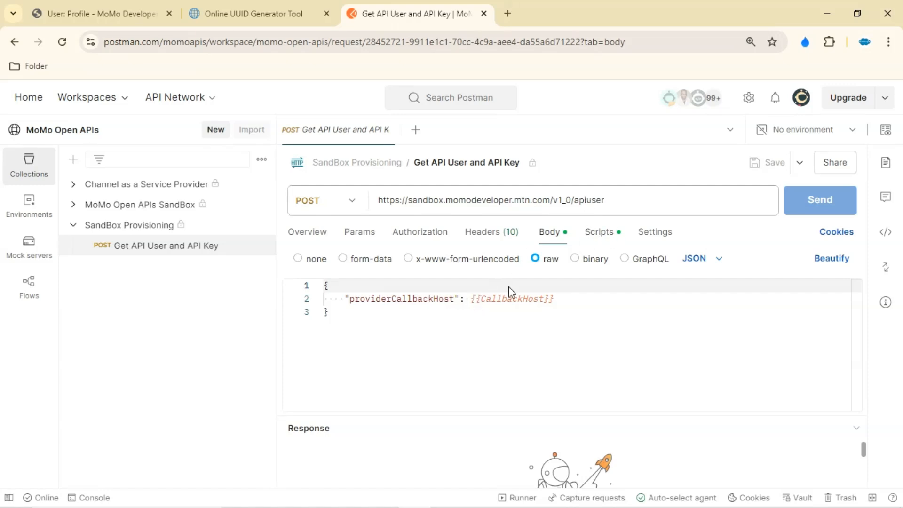
pyautogui.moveTo(472, 299); pyautogui.dragTo(555, 299)
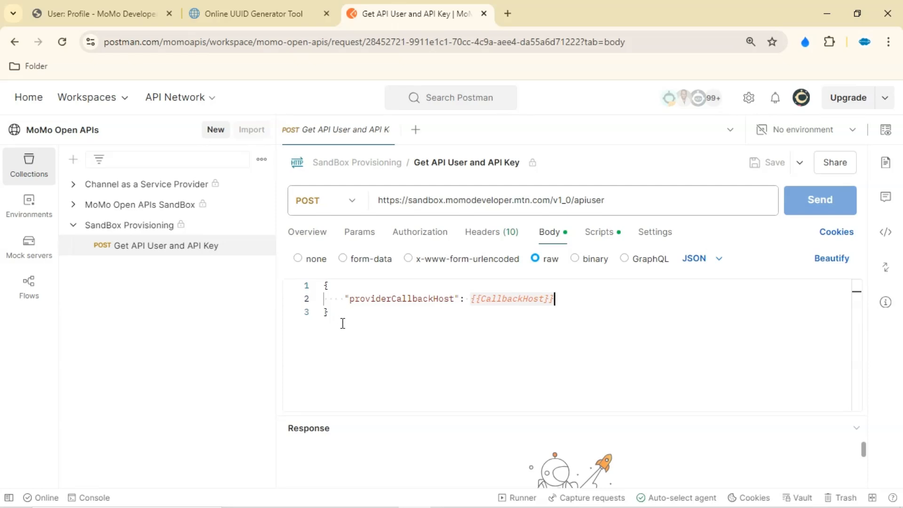
pyautogui.click(307, 231)
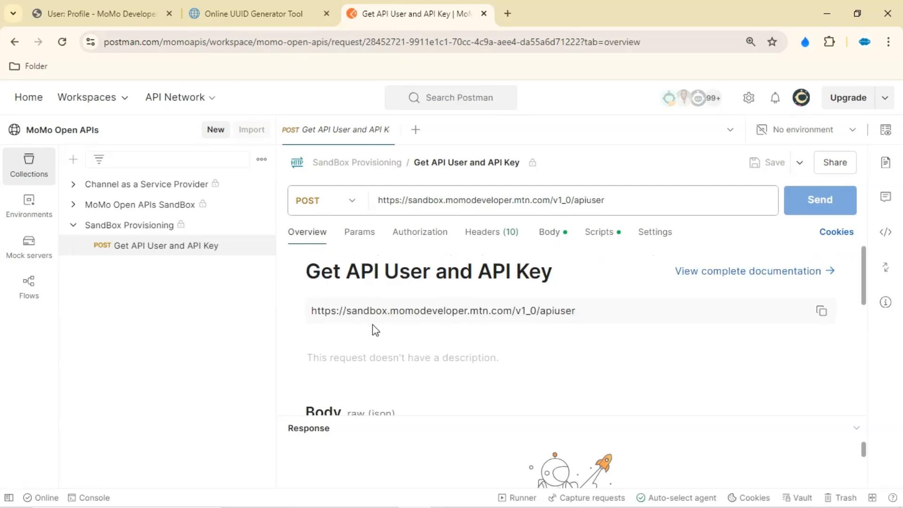
pyautogui.scroll(-3, 372, 324)
pyautogui.scroll(3, 405, 347)
pyautogui.moveTo(403, 415); pyautogui.dragTo(393, 460)
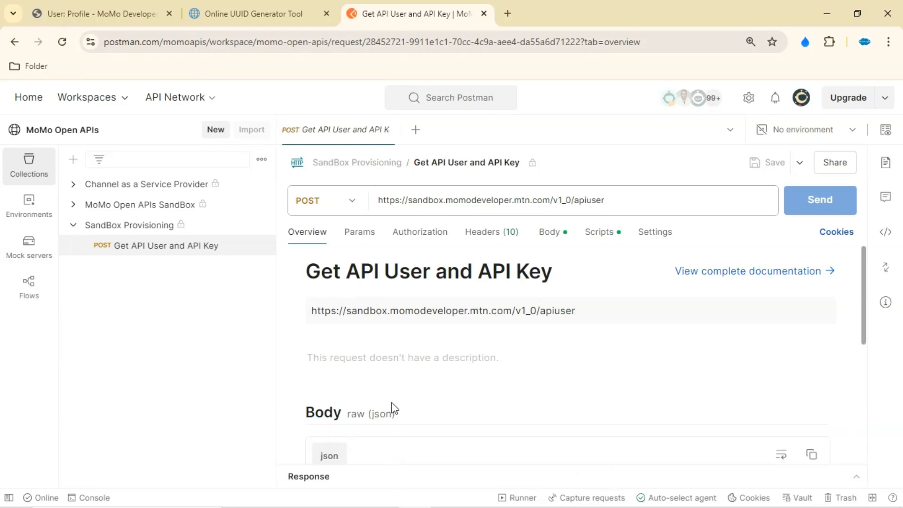
pyautogui.scroll(-3, 399, 388)
pyautogui.scroll(-2, 398, 389)
pyautogui.scroll(5, 408, 373)
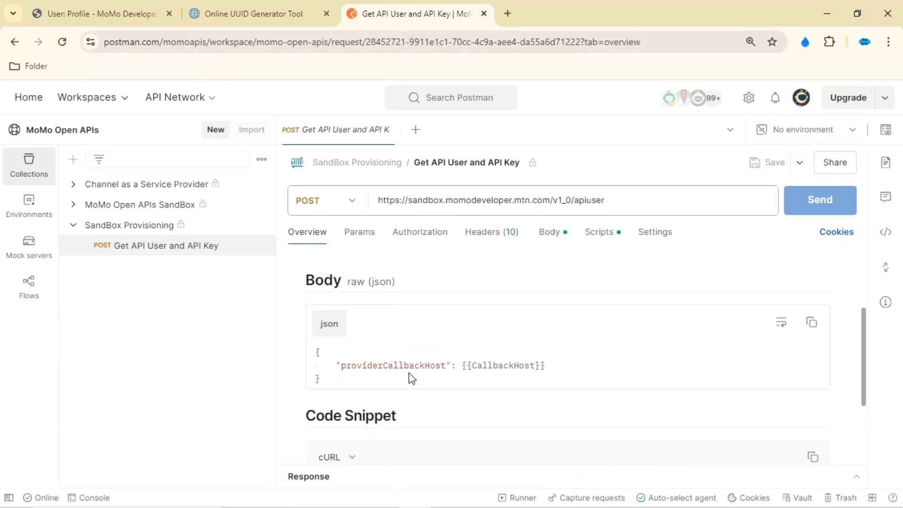
pyautogui.scroll(-6, 409, 374)
pyautogui.scroll(-1, 410, 372)
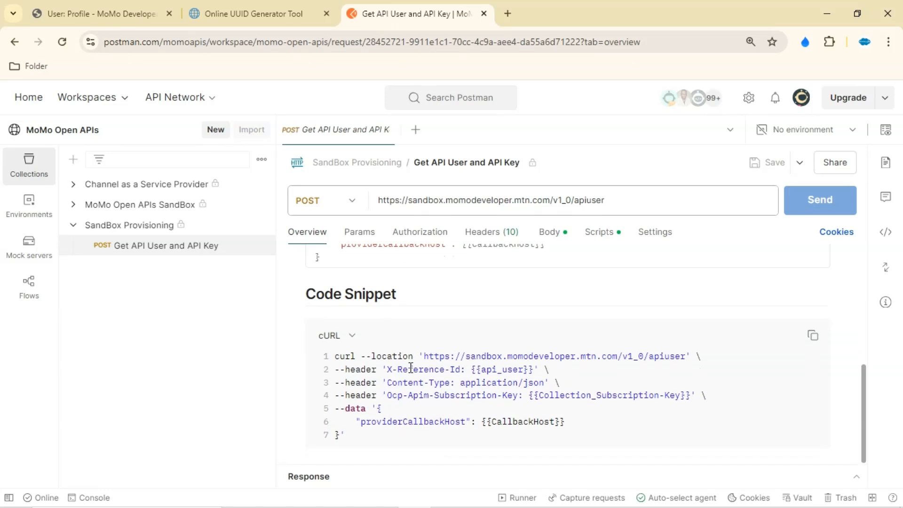
pyautogui.scroll(6, 413, 366)
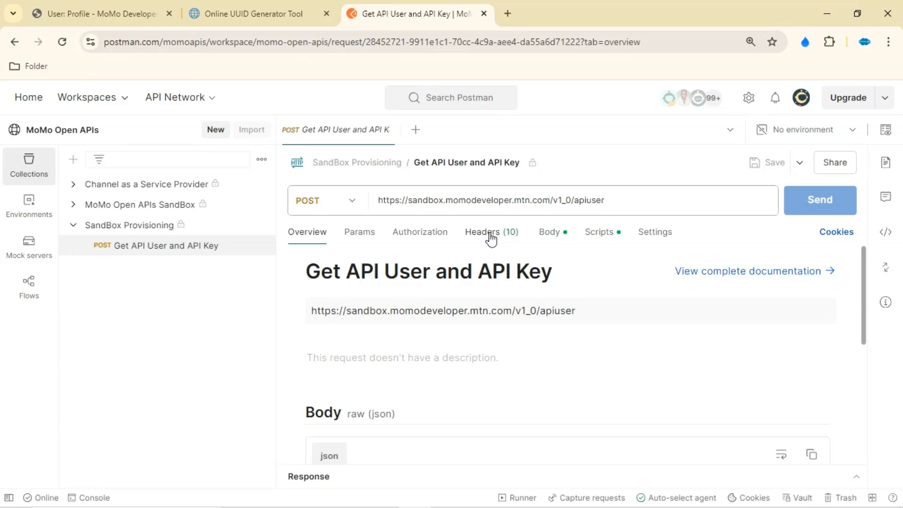
# Copy the reference request's JSON body and paste it over the API USER request's raw body
pyautogui.click(544, 239)
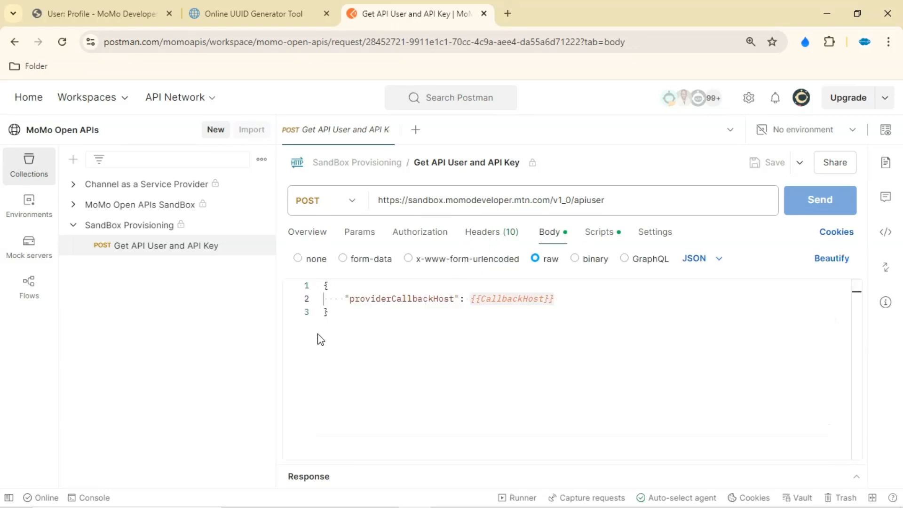
pyautogui.click(345, 313)
pyautogui.moveTo(326, 299); pyautogui.dragTo(320, 281)
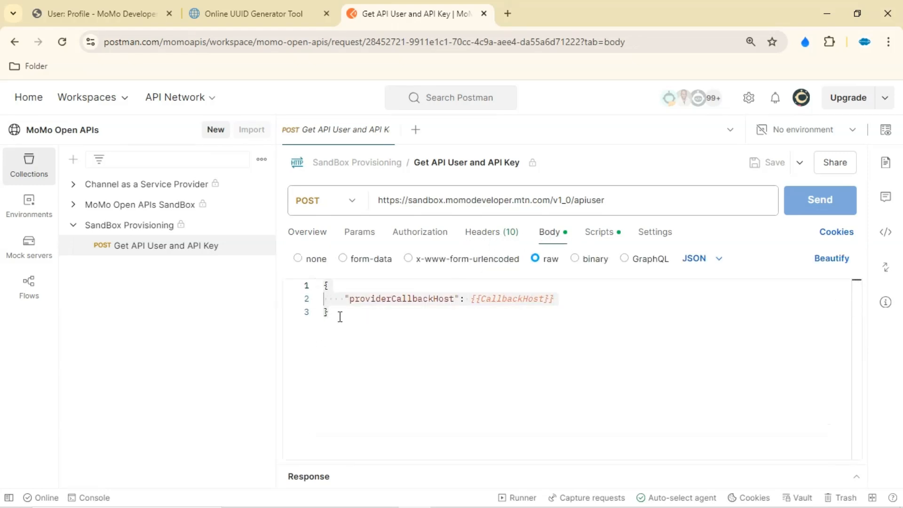
pyautogui.moveTo(341, 316); pyautogui.dragTo(324, 289)
pyautogui.hotkey('ctrl', 'c')
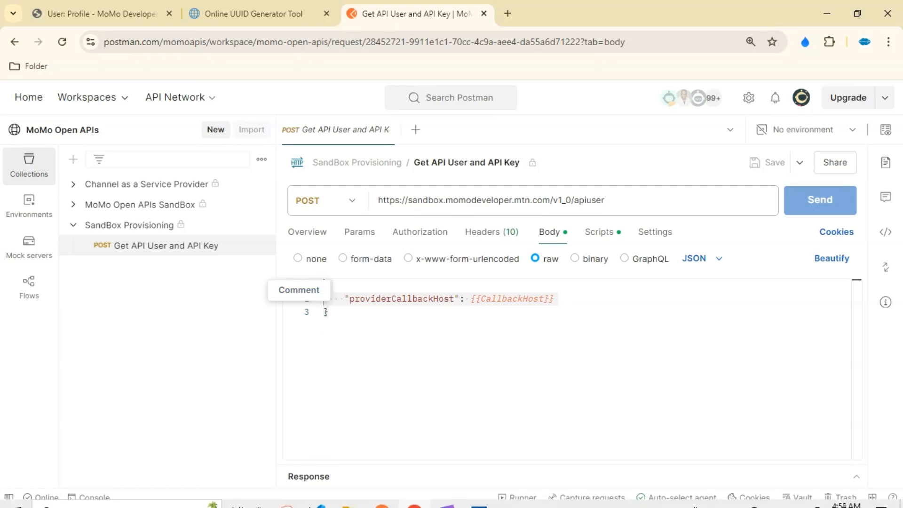
pyautogui.click(381, 494)
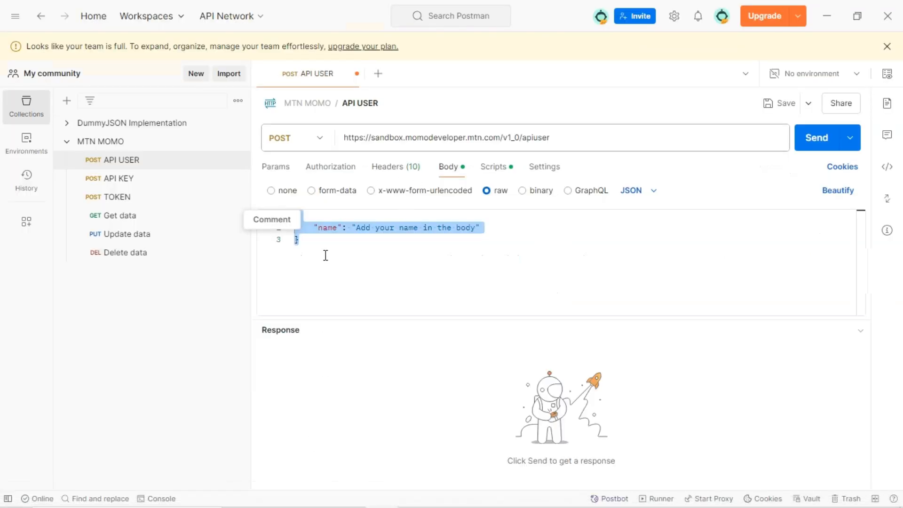
pyautogui.hotkey('ctrl', 'v')
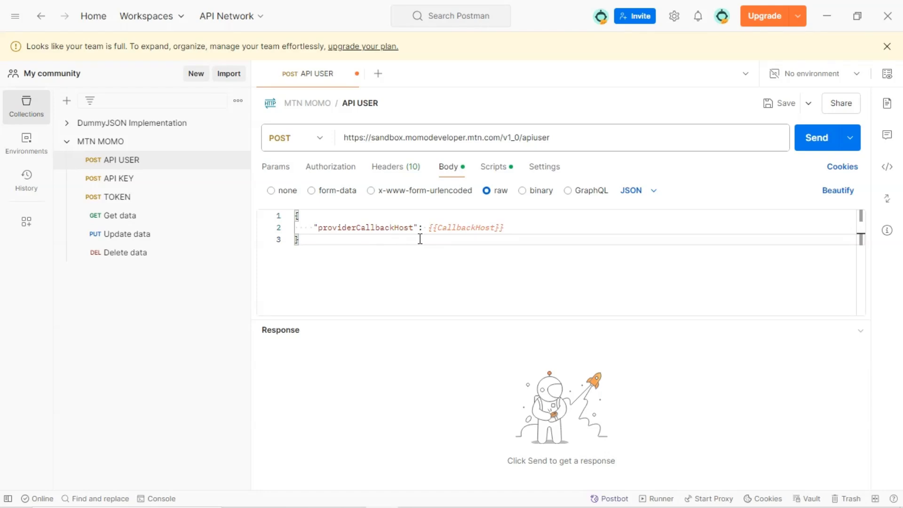
# Replace the {{CallbackHost}} placeholder for providerCallbackHost with the quoted value "string"
pyautogui.moveTo(431, 229); pyautogui.dragTo(509, 232)
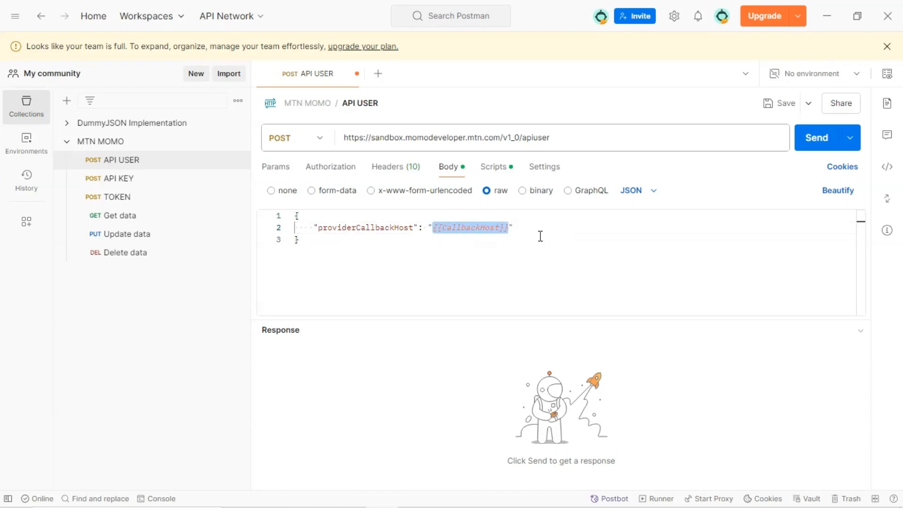
pyautogui.write('"S')
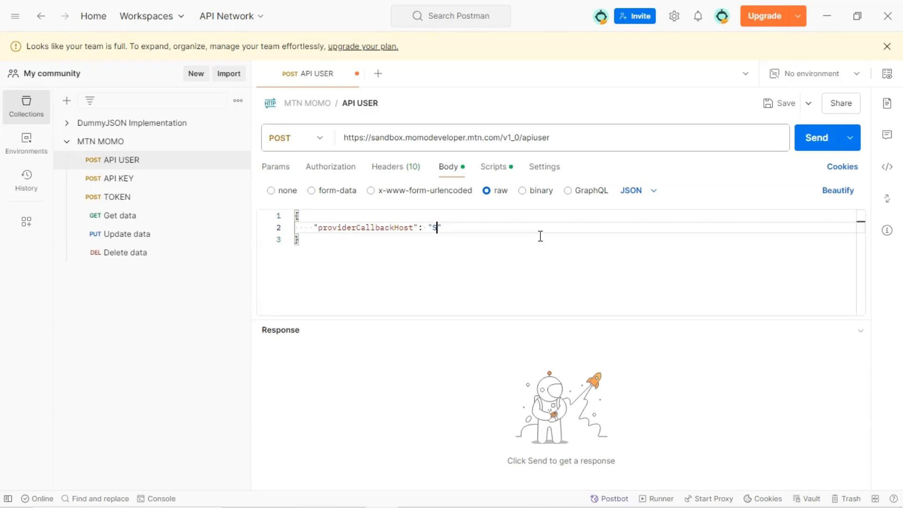
pyautogui.write('tring')
pyautogui.moveTo(428, 228); pyautogui.dragTo(465, 229)
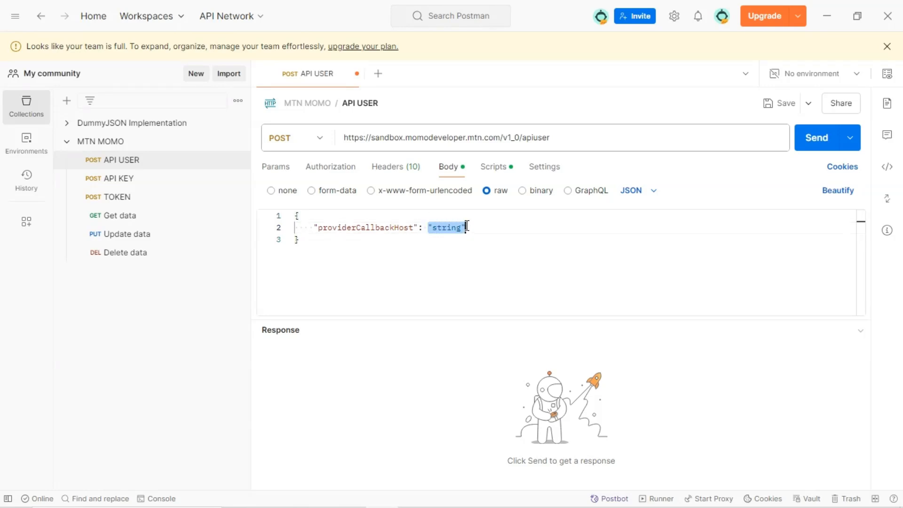
pyautogui.click(396, 245)
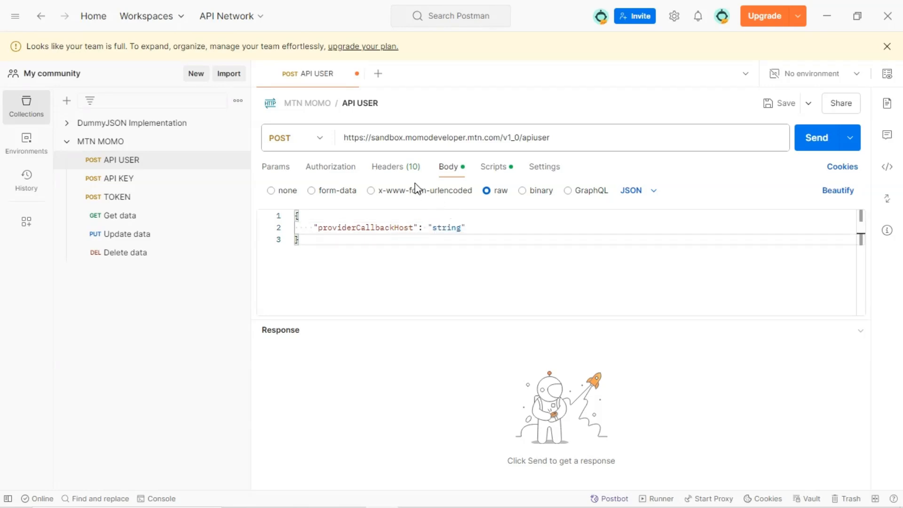
# Send the API USER request and enlarge the response area
pyautogui.click(394, 168)
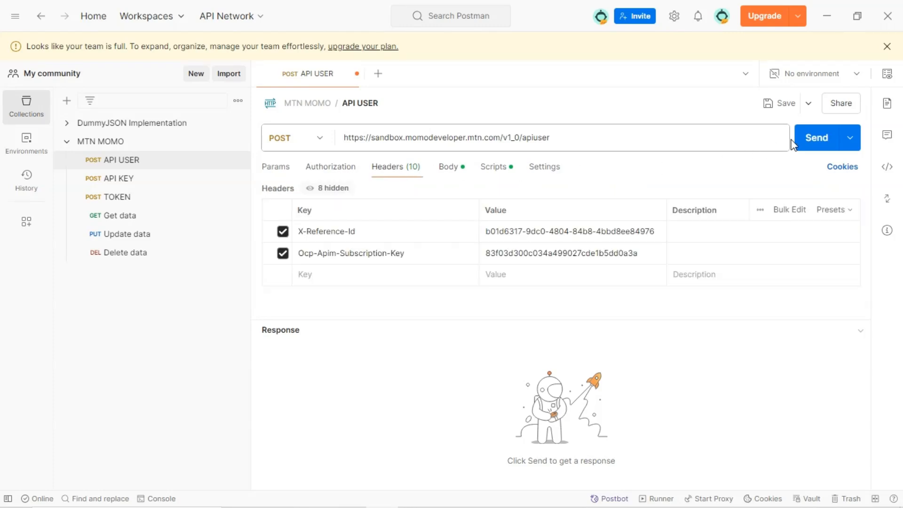
pyautogui.click(816, 137)
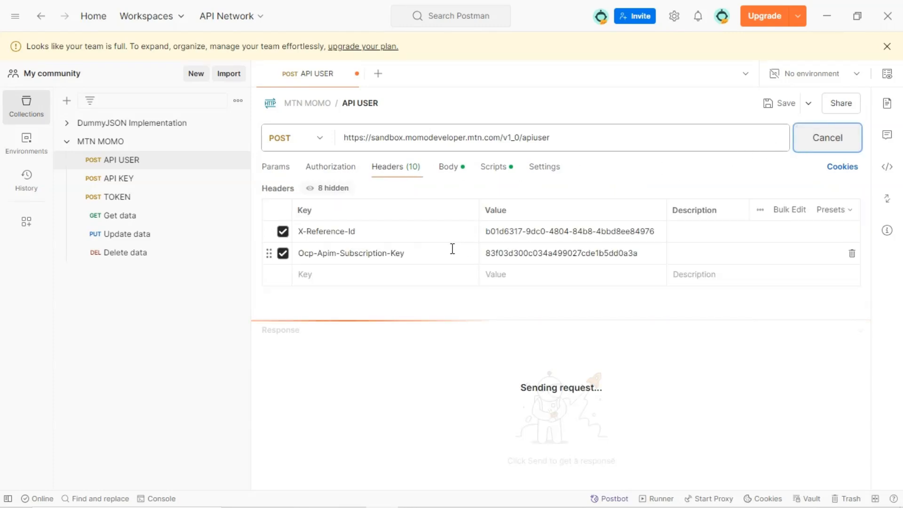
pyautogui.moveTo(522, 316); pyautogui.dragTo(523, 301)
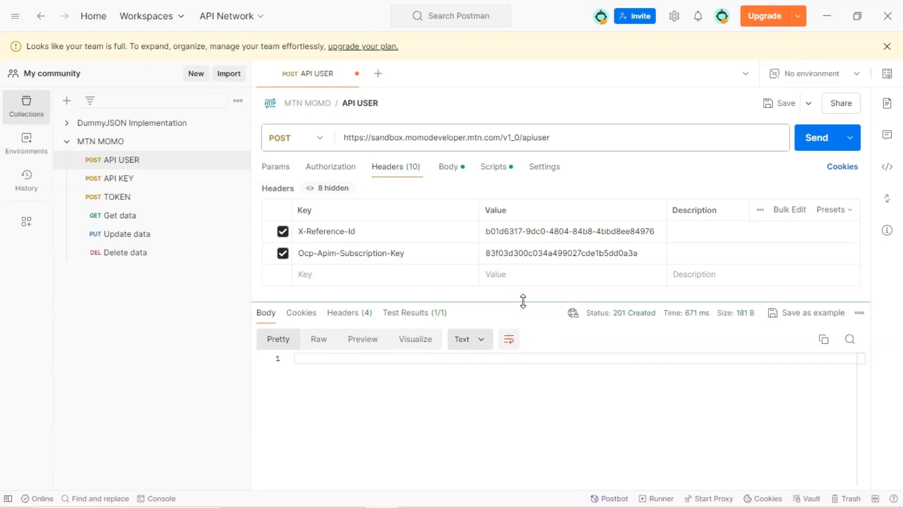
pyautogui.moveTo(627, 313)
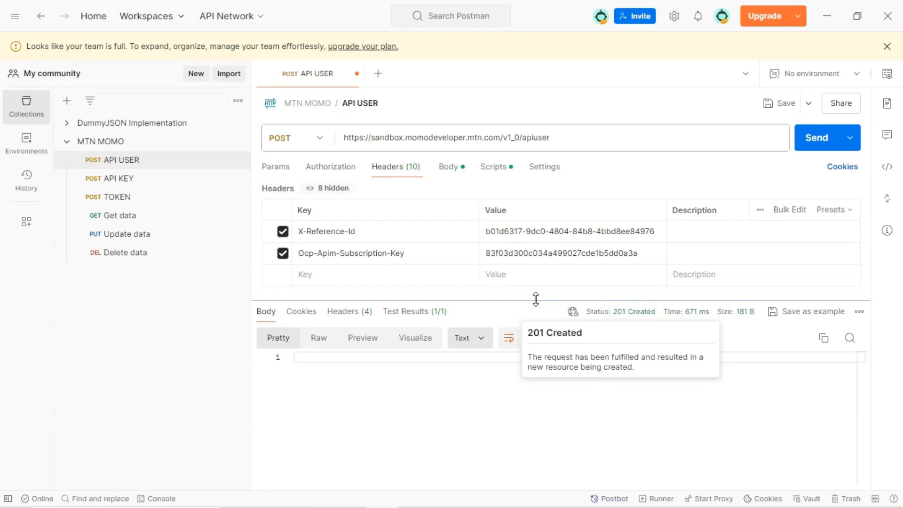
pyautogui.moveTo(521, 301); pyautogui.dragTo(521, 320)
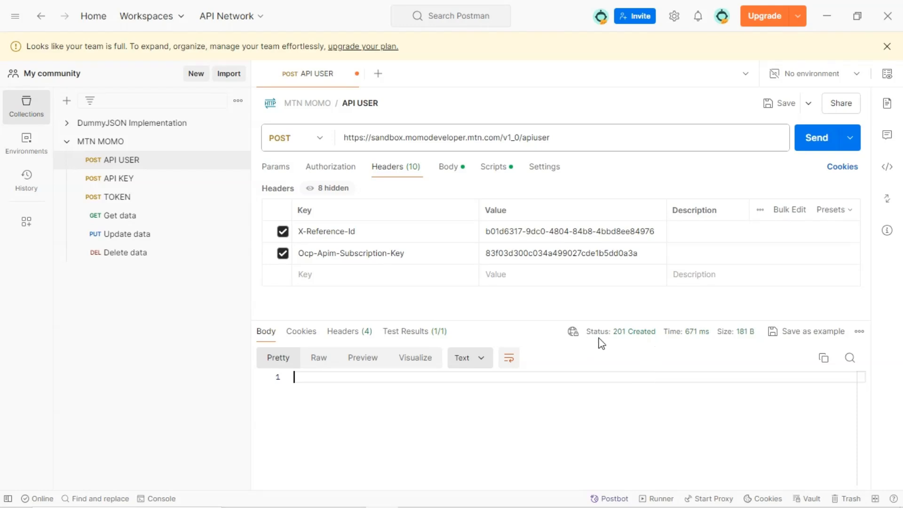
pyautogui.moveTo(523, 323); pyautogui.dragTo(522, 332)
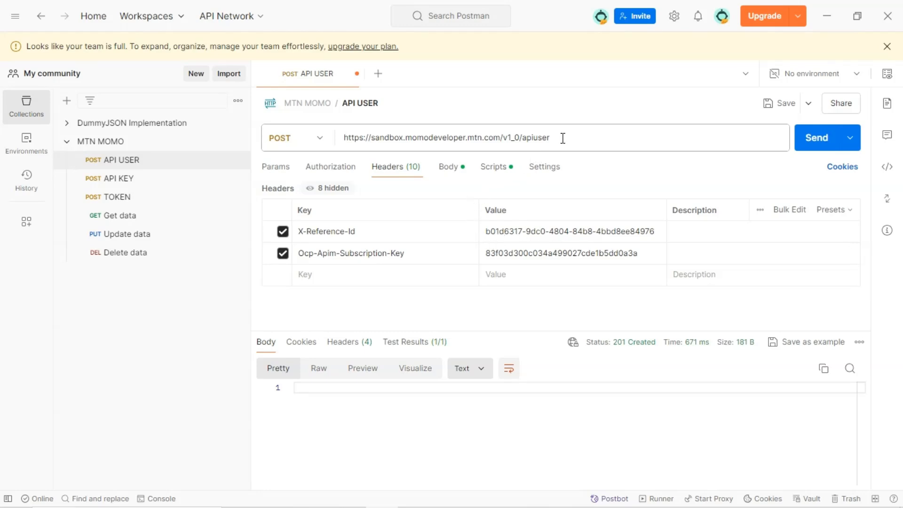
# Copy the X-Reference-Id header value and open the API KEY request
pyautogui.click(489, 231)
pyautogui.moveTo(487, 232); pyautogui.dragTo(653, 235)
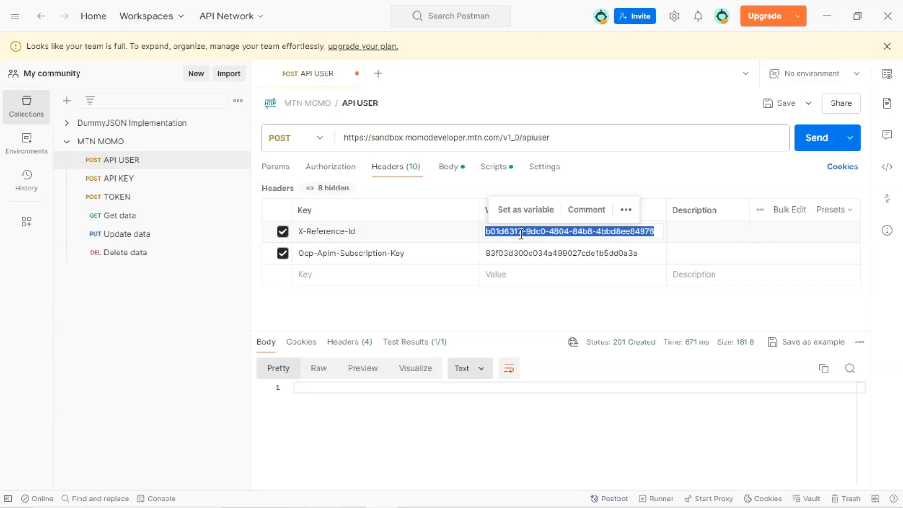
pyautogui.click(141, 183)
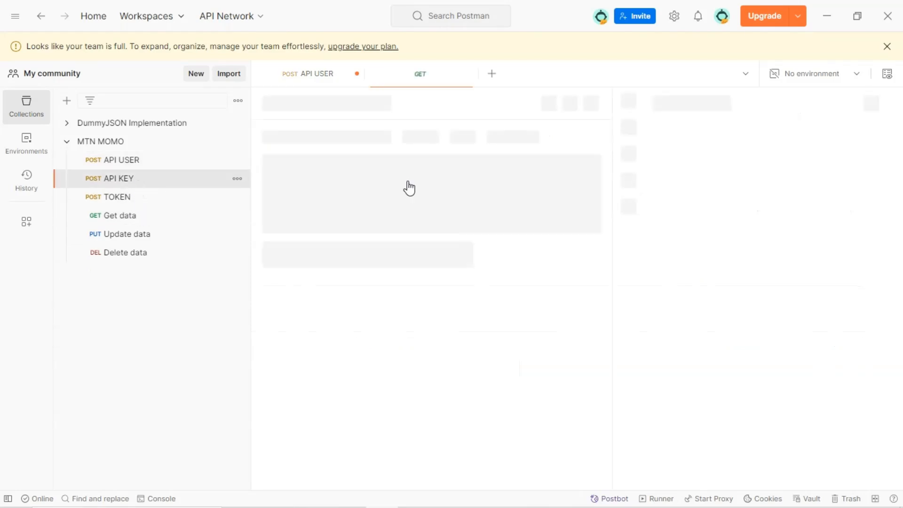
# Open the reference collection's Get API User and API Key request in the MoMo Open APIs SandBox folder and read its overview
pyautogui.click(413, 495)
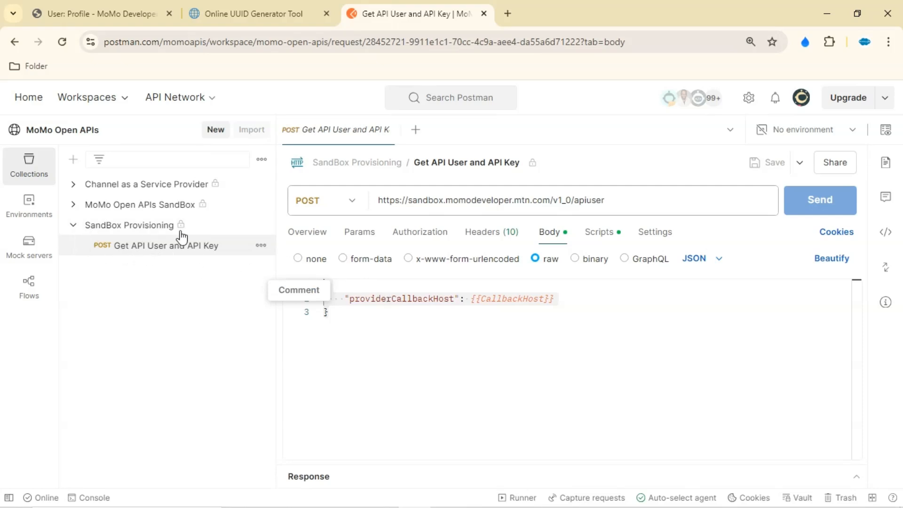
pyautogui.click(72, 225)
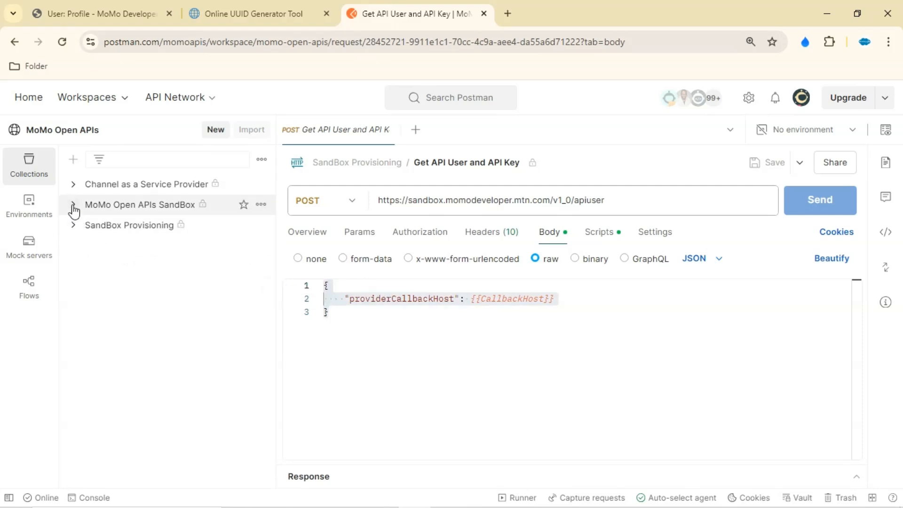
pyautogui.click(72, 207)
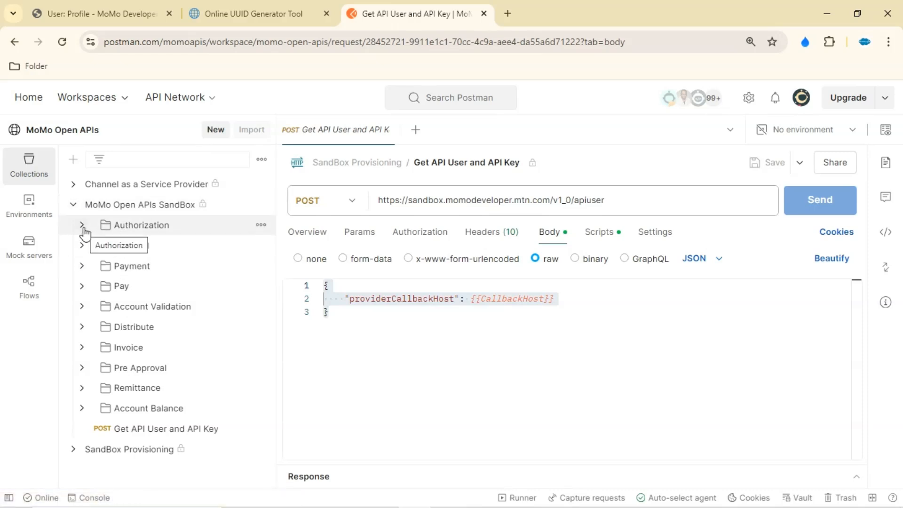
pyautogui.click(150, 435)
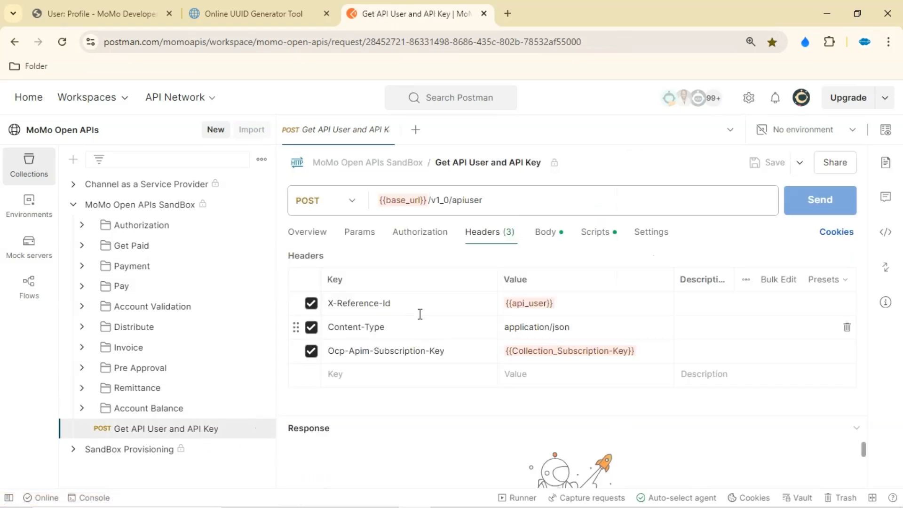
pyautogui.click(304, 235)
pyautogui.scroll(-3, 423, 376)
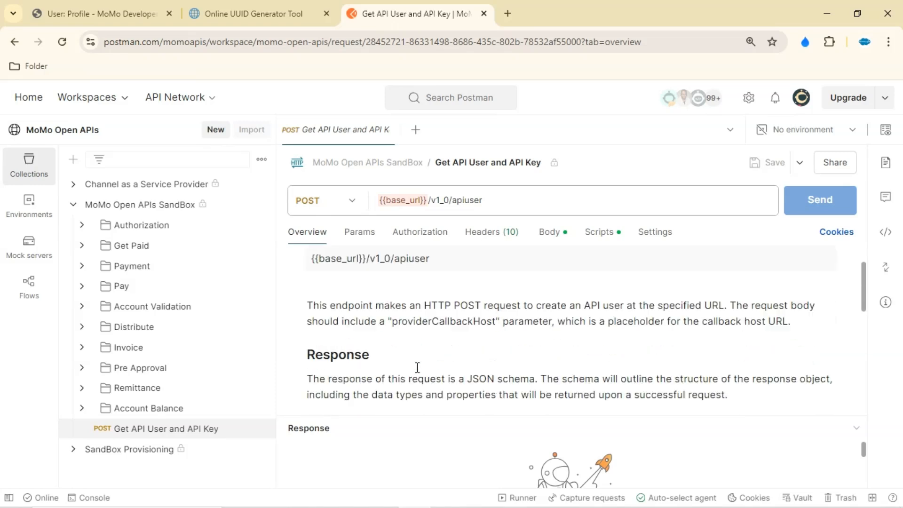
pyautogui.scroll(-5, 417, 368)
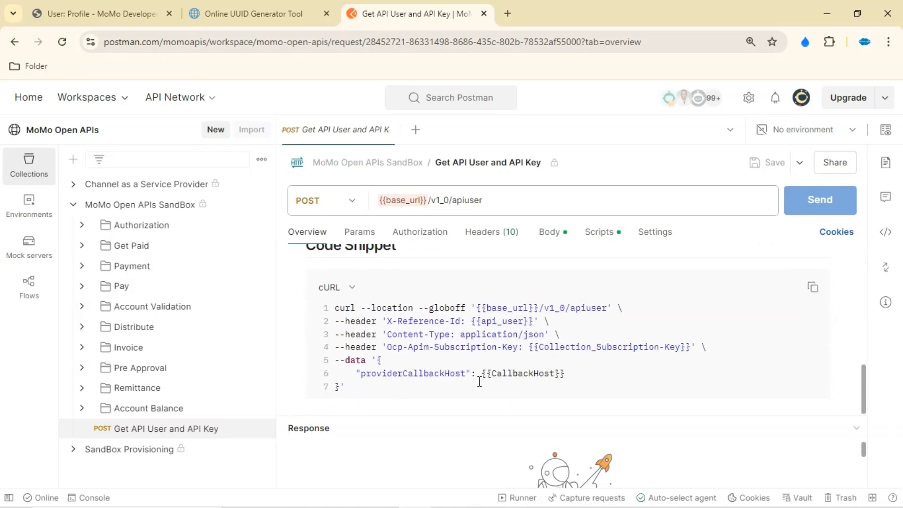
pyautogui.scroll(10, 436, 351)
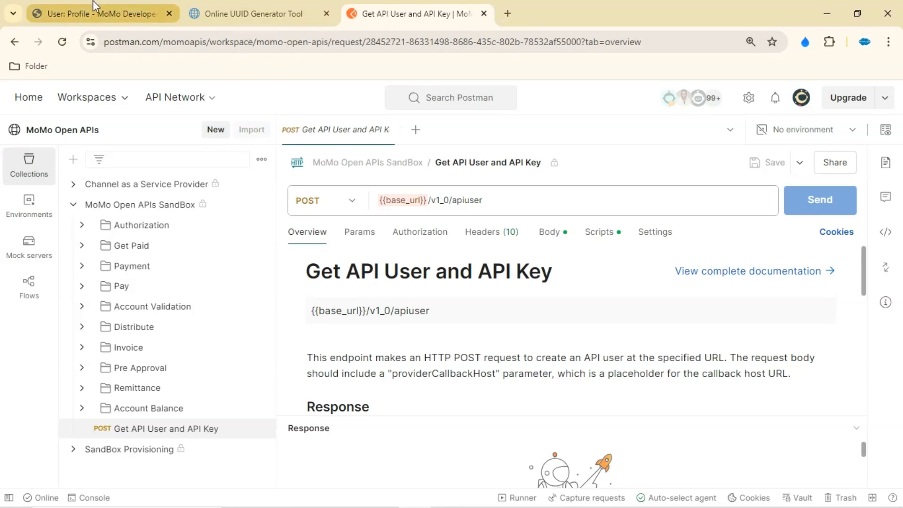
# Open the MoMo developer documentation's API User & API Key Management page and read the Create API Key section
pyautogui.click(96, 13)
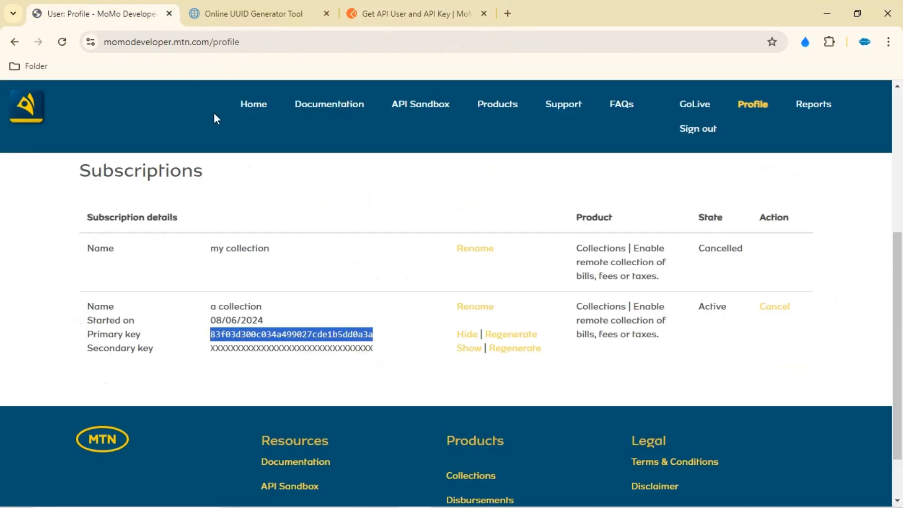
pyautogui.click(316, 111)
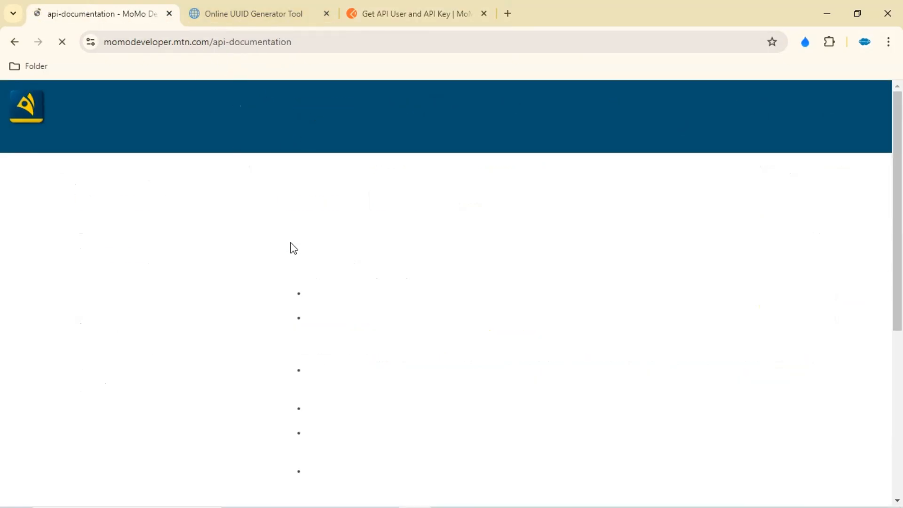
pyautogui.scroll(-1, 376, 296)
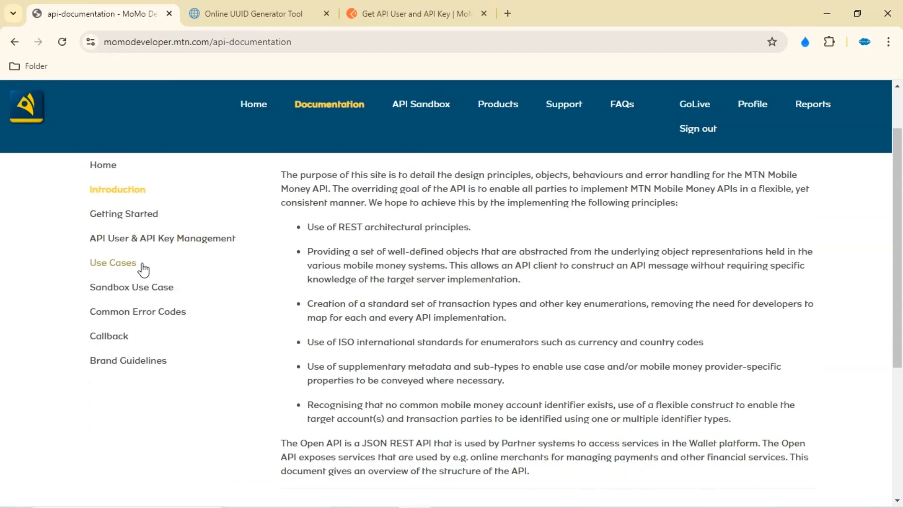
pyautogui.click(188, 248)
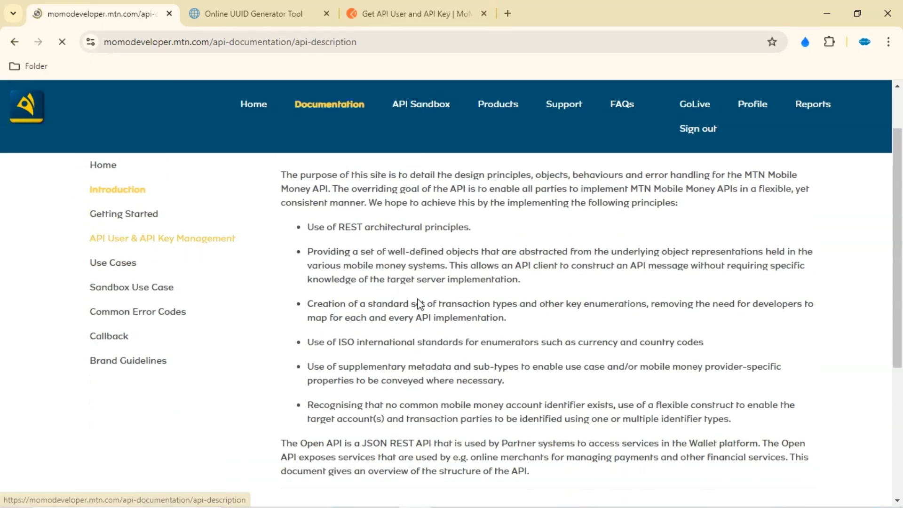
pyautogui.scroll(-8, 470, 329)
pyautogui.scroll(-12, 466, 378)
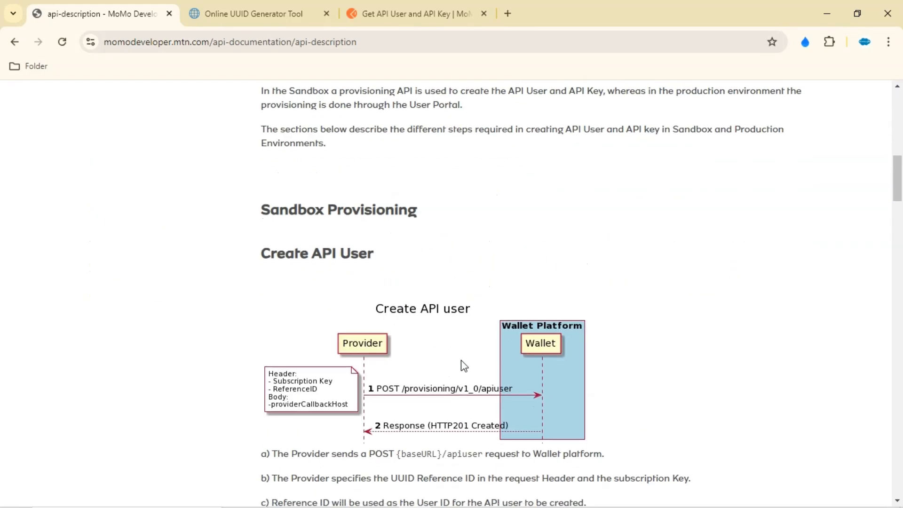
pyautogui.scroll(-6, 453, 334)
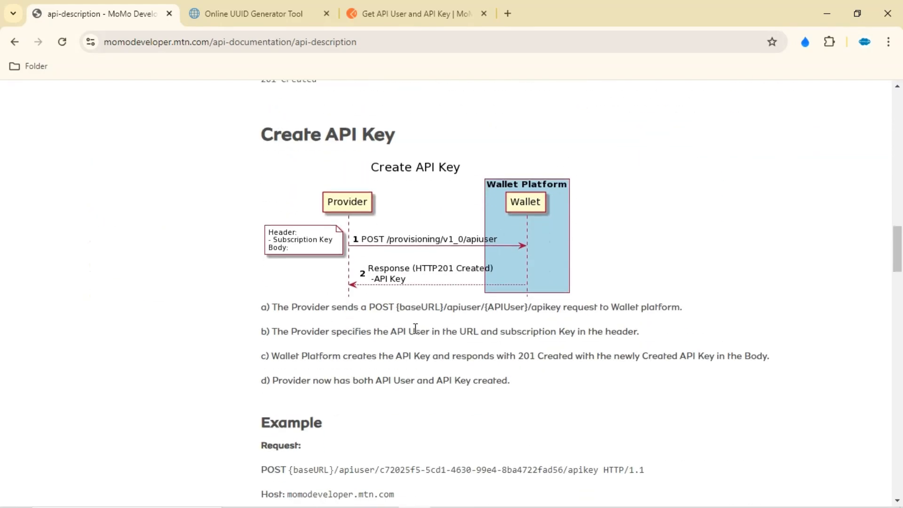
pyautogui.scroll(-3, 412, 331)
pyautogui.scroll(-2, 408, 338)
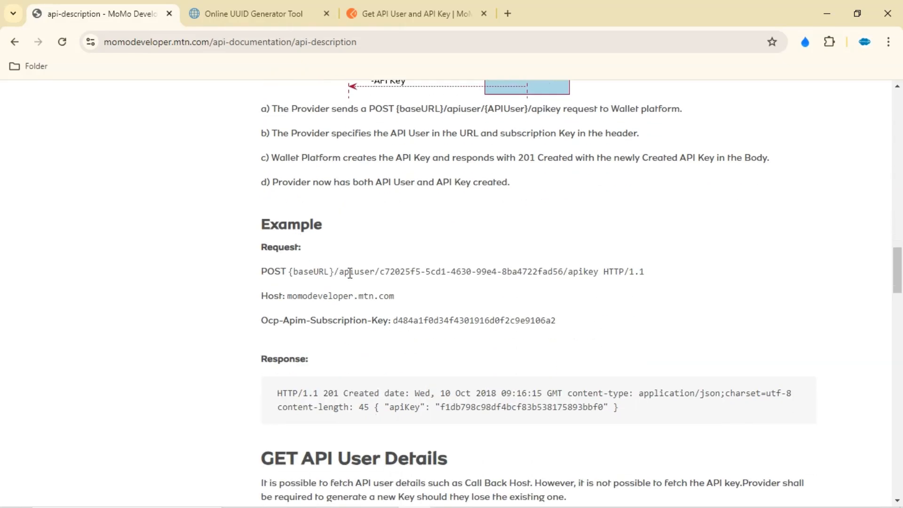
# Copy the example's apiuser/…/apikey path and paste it over the API KEY request's URL
pyautogui.moveTo(380, 275); pyautogui.dragTo(563, 275)
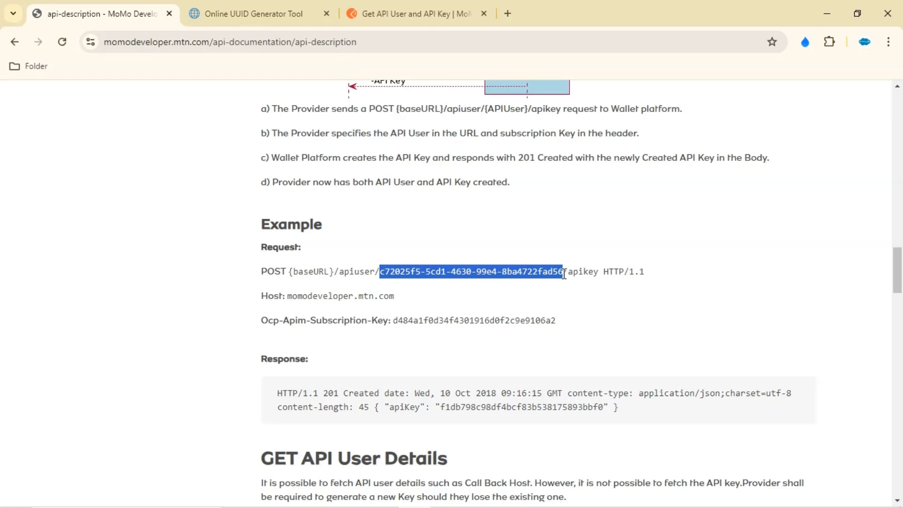
pyautogui.moveTo(564, 275); pyautogui.dragTo(338, 272)
pyautogui.hotkey('ctrl', 'c')
pyautogui.click(598, 274)
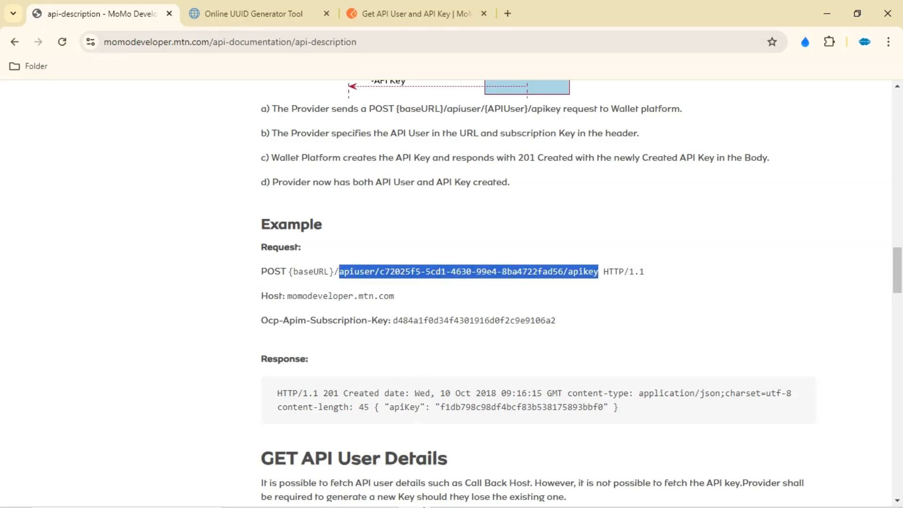
pyautogui.click(381, 503)
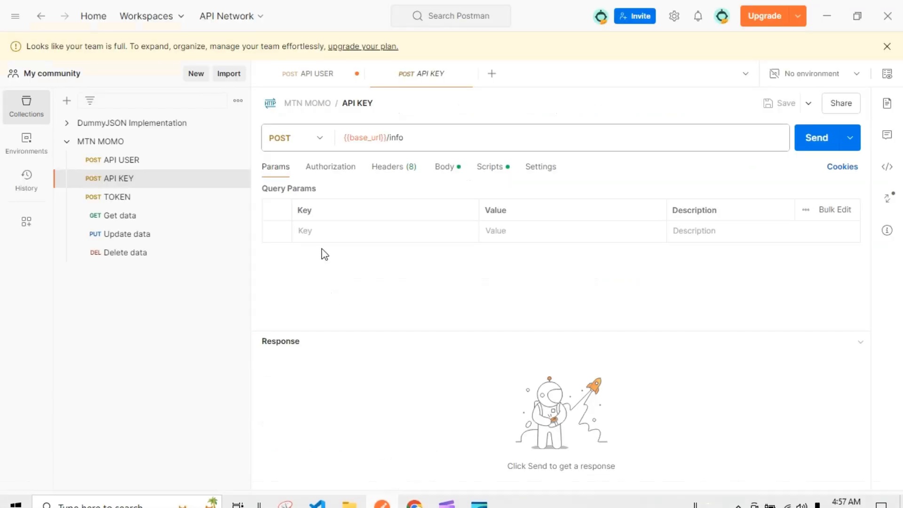
pyautogui.moveTo(425, 139); pyautogui.dragTo(303, 141)
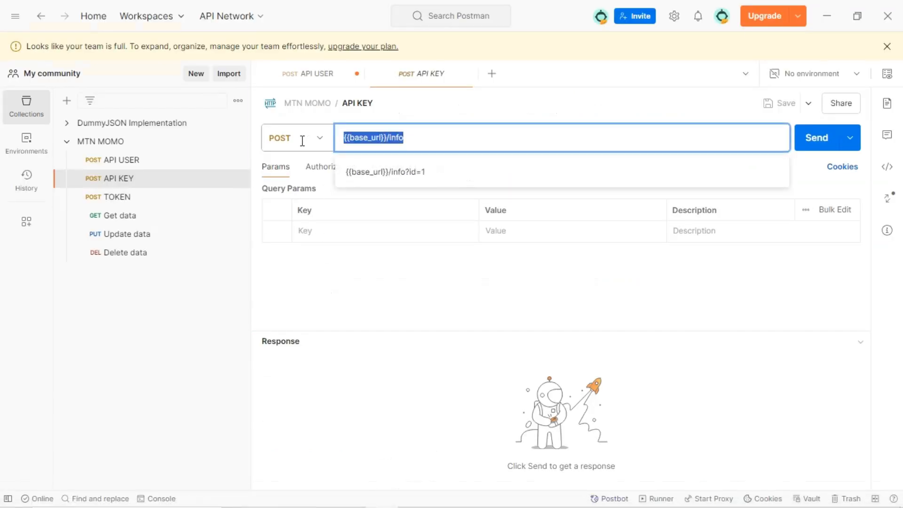
pyautogui.hotkey('ctrl', 'v')
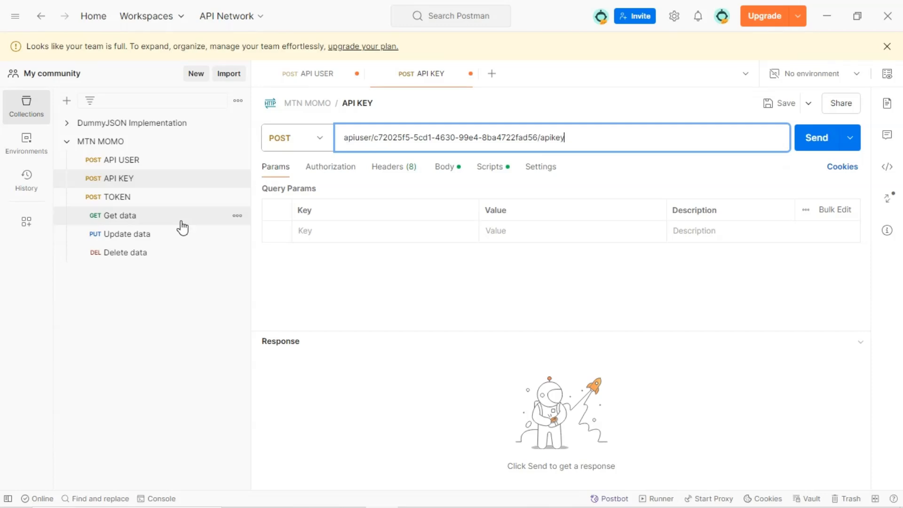
pyautogui.click(170, 162)
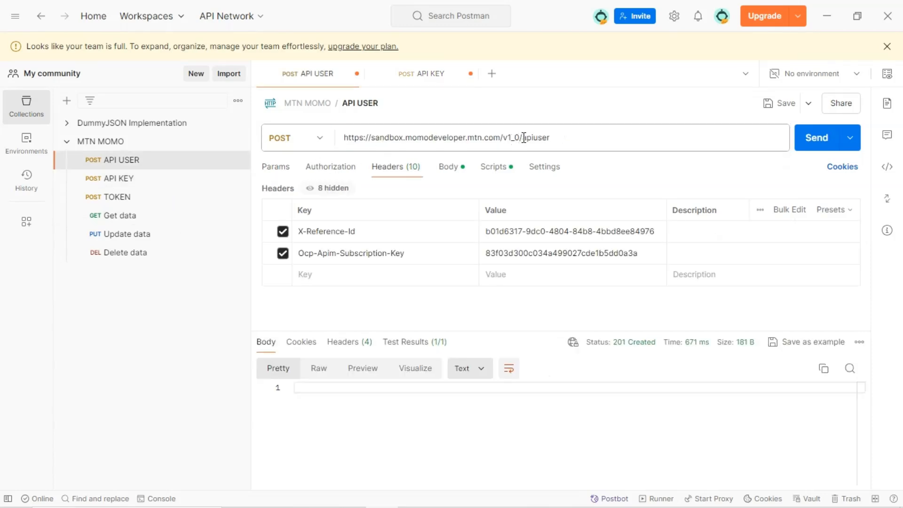
pyautogui.moveTo(523, 138); pyautogui.dragTo(319, 152)
pyautogui.hotkey('ctrl', 'c')
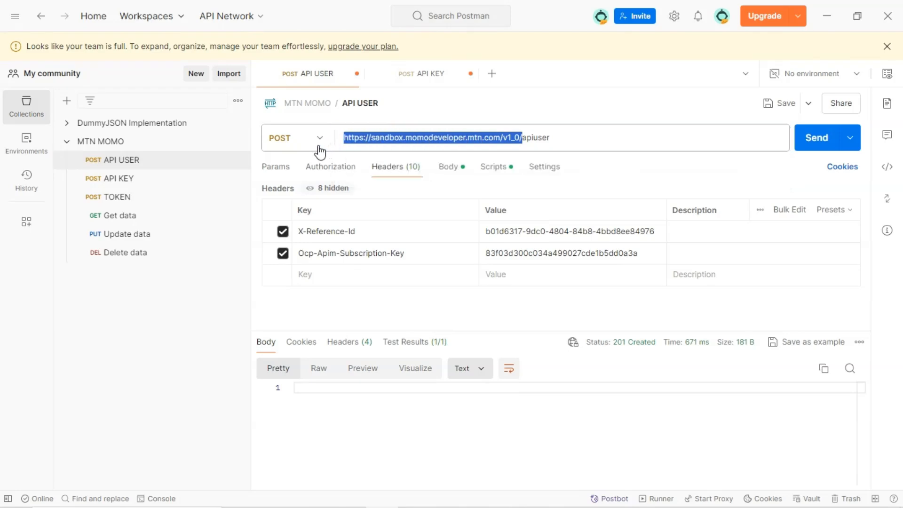
pyautogui.click(133, 178)
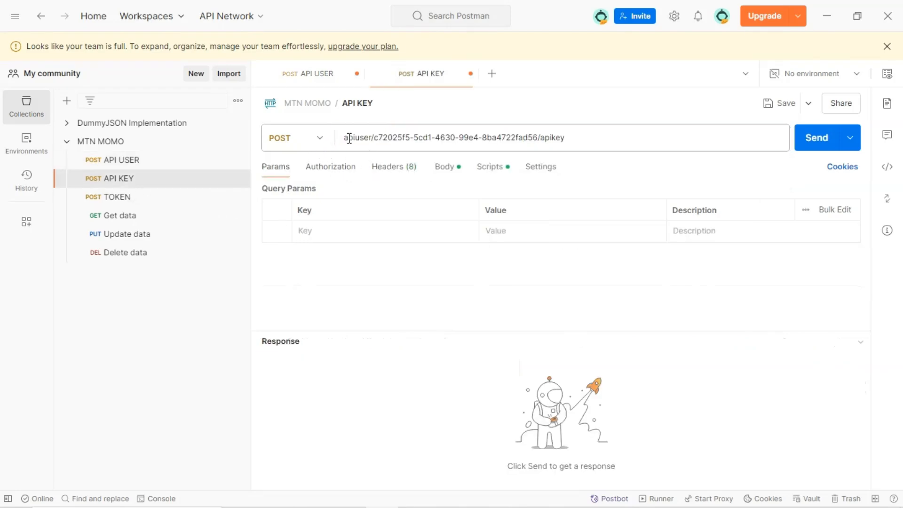
pyautogui.click(348, 138)
pyautogui.hotkey('ctrl', 'v')
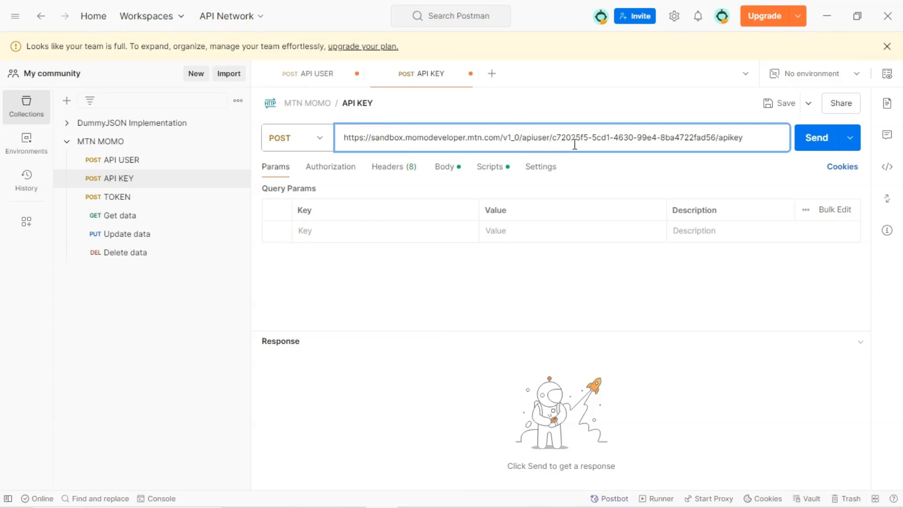
# Replace the example UUID in the API KEY URL with the API USER request's X-Reference-Id value
pyautogui.moveTo(552, 139); pyautogui.dragTo(715, 139)
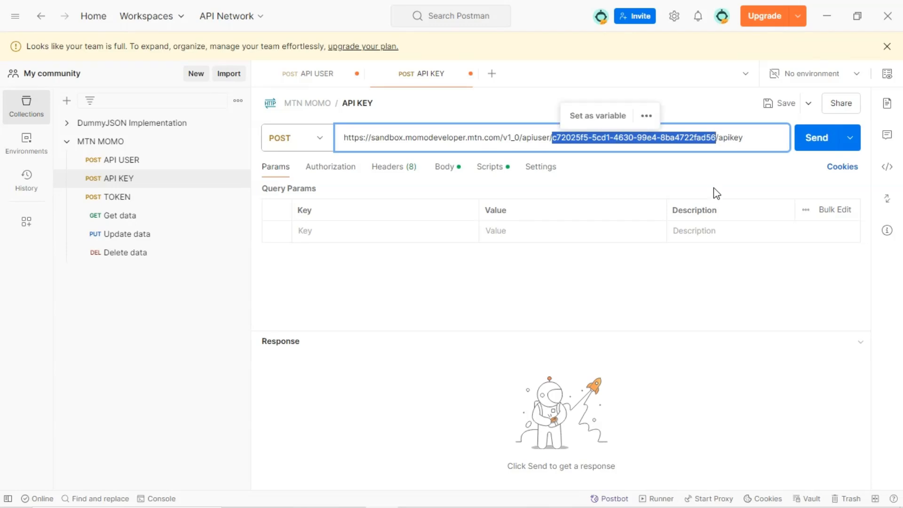
pyautogui.hotkey('ctrl', 'x')
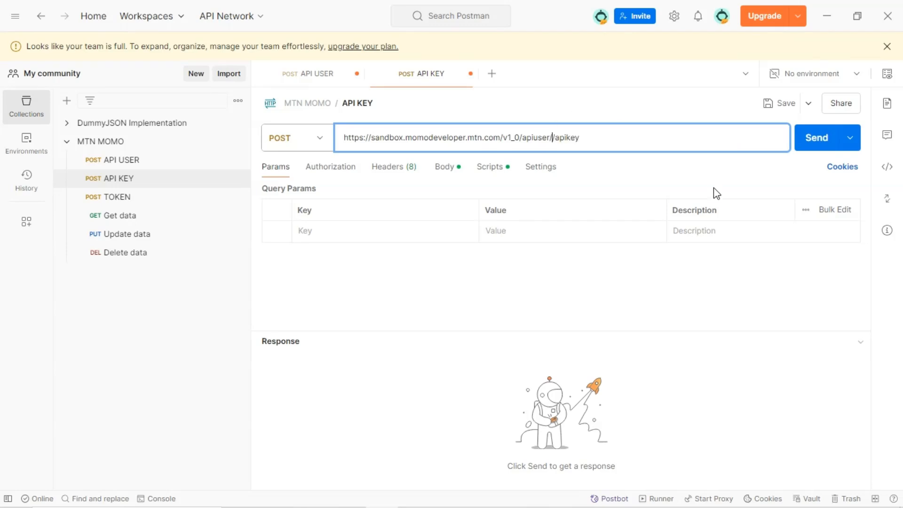
pyautogui.click(150, 163)
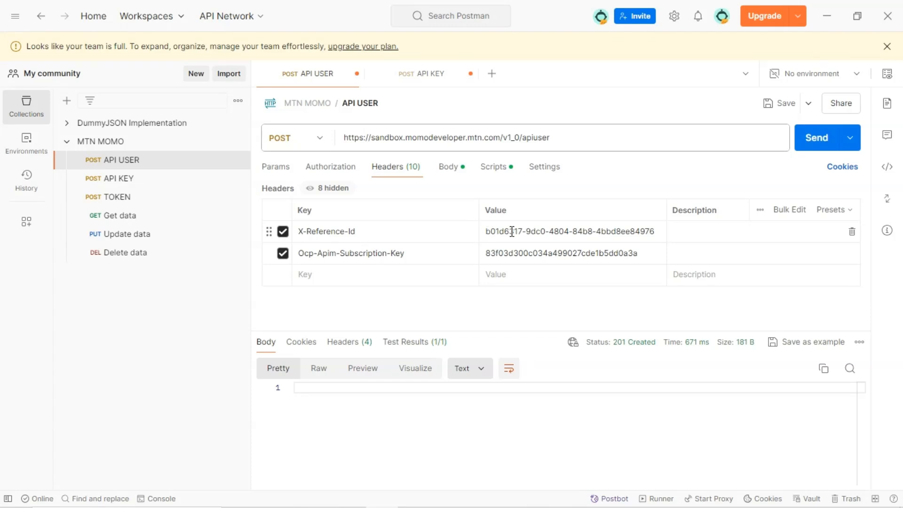
pyautogui.click(627, 230)
pyautogui.moveTo(660, 230); pyautogui.dragTo(449, 233)
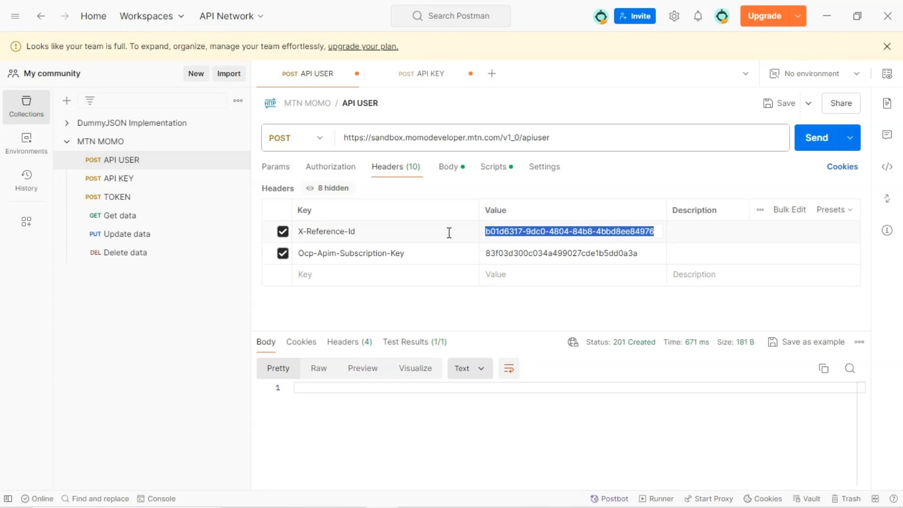
pyautogui.click(137, 181)
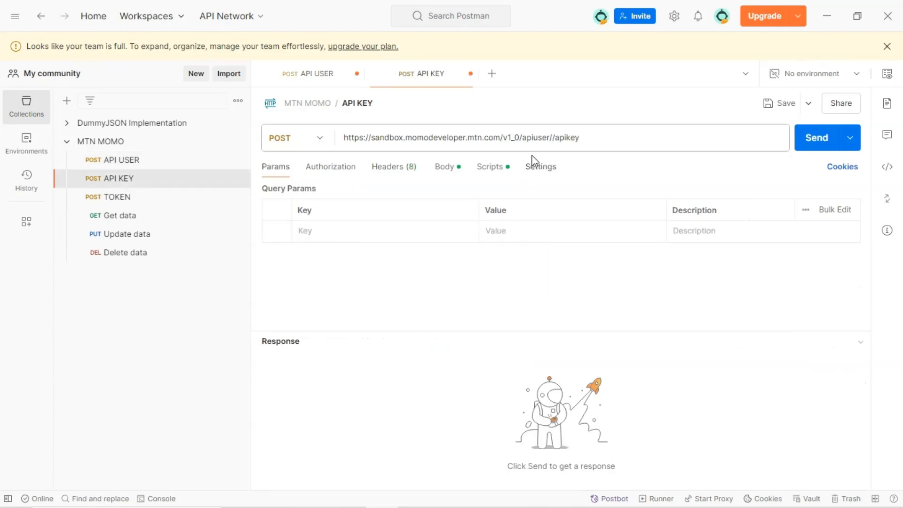
pyautogui.click(552, 137)
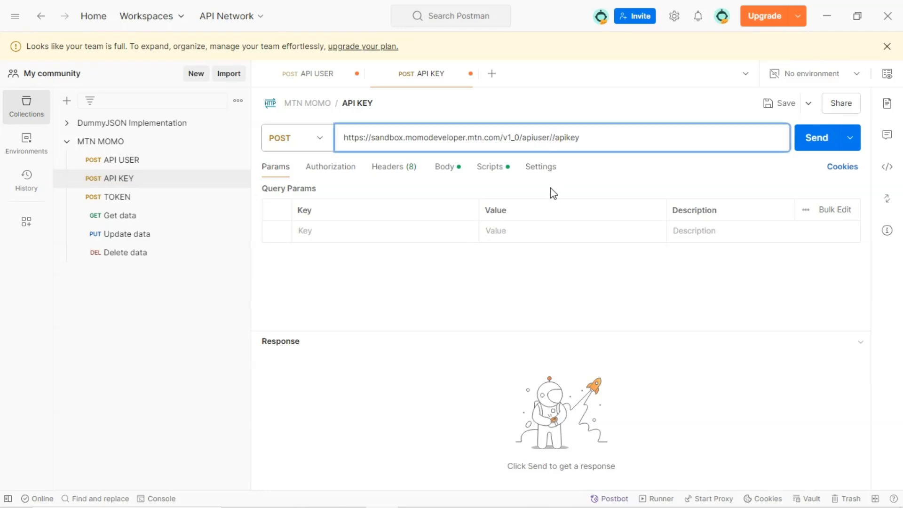
pyautogui.hotkey('ctrl', 'v')
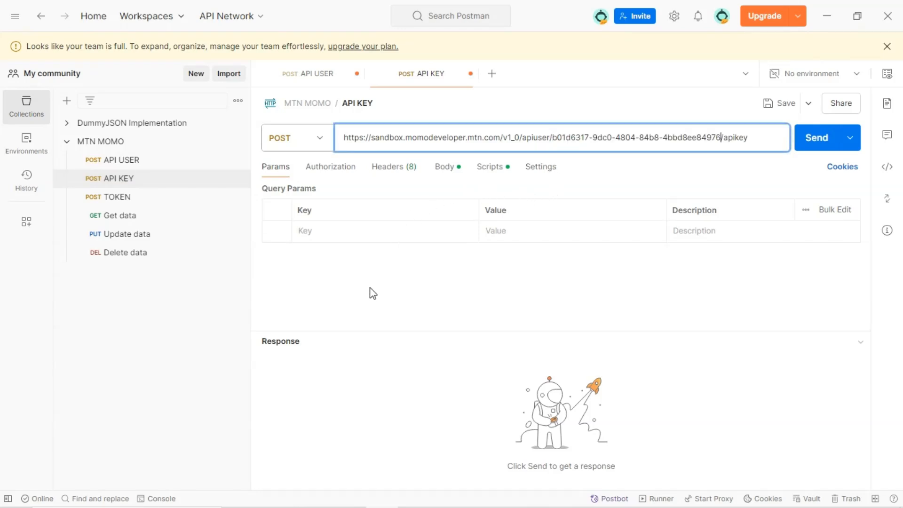
# Copy the Ocp-Apim-Subscription-Key header name from the documentation example and return to Postman
pyautogui.moveTo(356, 507)
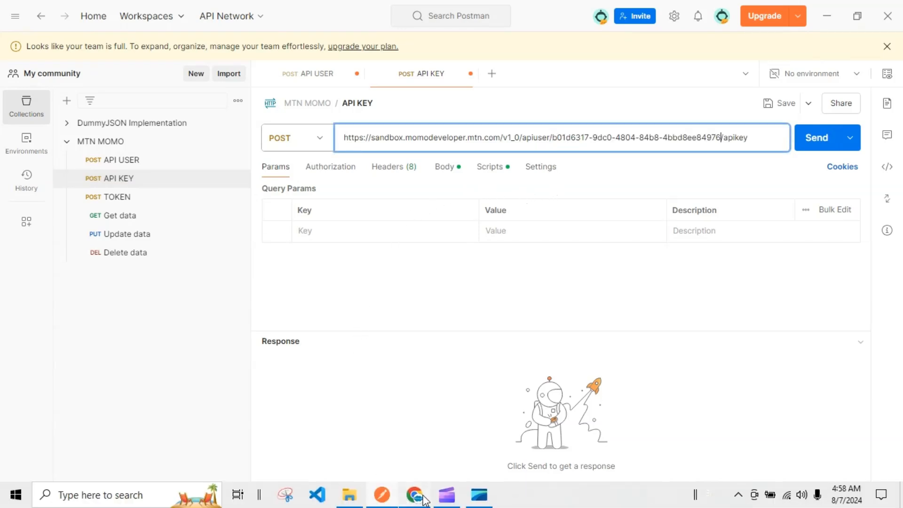
pyautogui.click(414, 504)
pyautogui.scroll(-1, 305, 318)
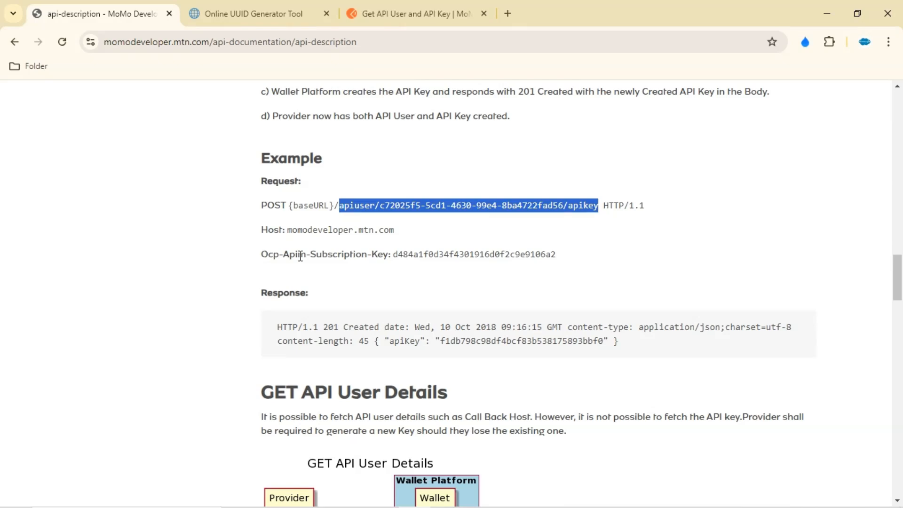
pyautogui.moveTo(310, 255); pyautogui.dragTo(385, 255)
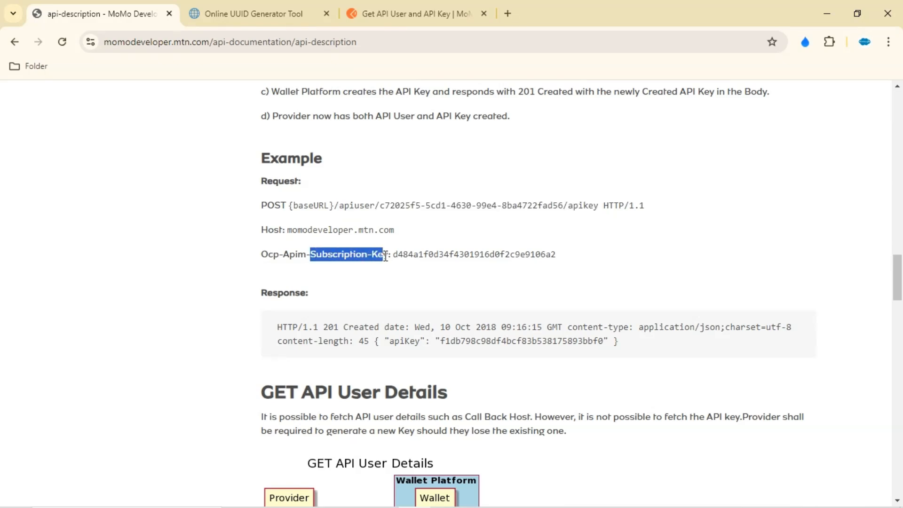
pyautogui.moveTo(263, 251); pyautogui.dragTo(388, 259)
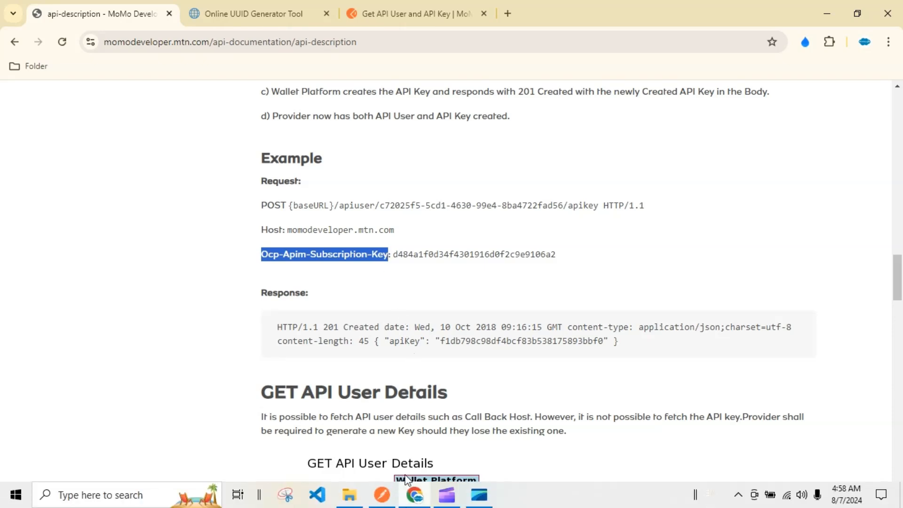
pyautogui.click(389, 495)
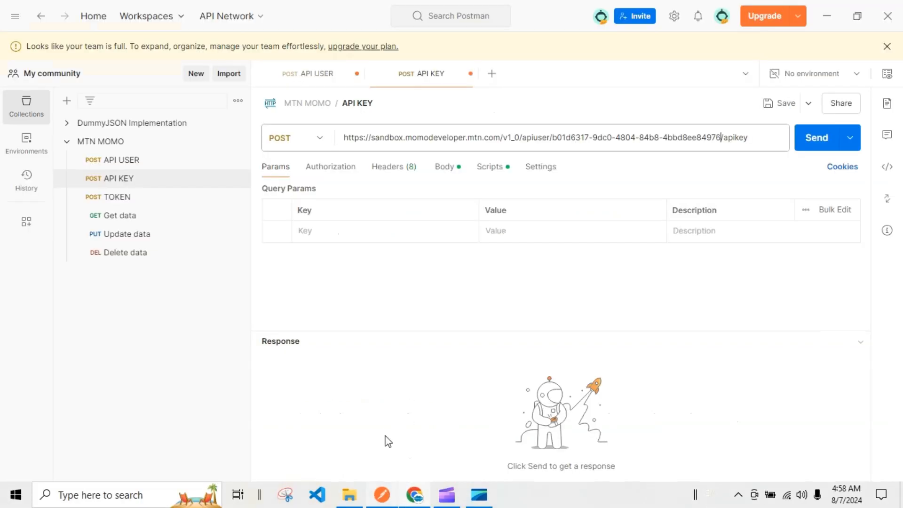
# Add an Ocp-Apim-Subscription-Key query parameter to the API KEY request, pasting the API USER request's subscription key as its value
pyautogui.click(323, 232)
pyautogui.hotkey('ctrl', 'v')
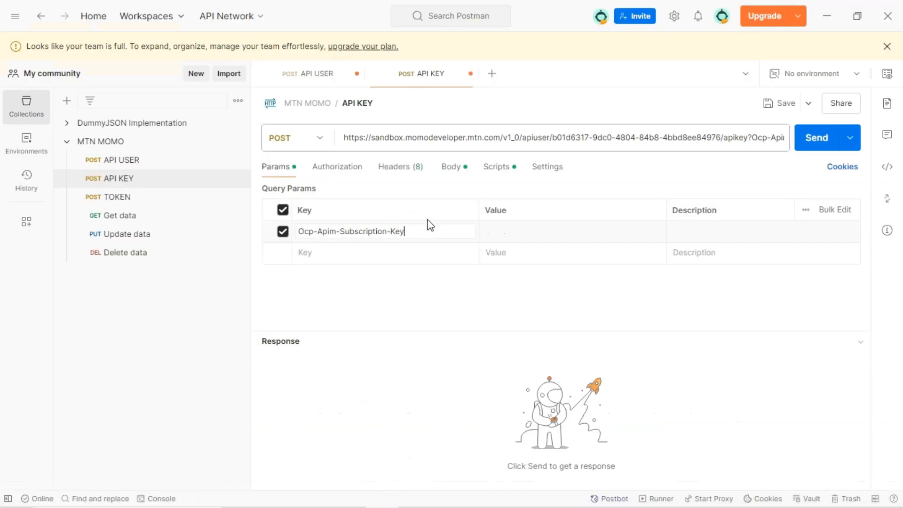
pyautogui.click(139, 162)
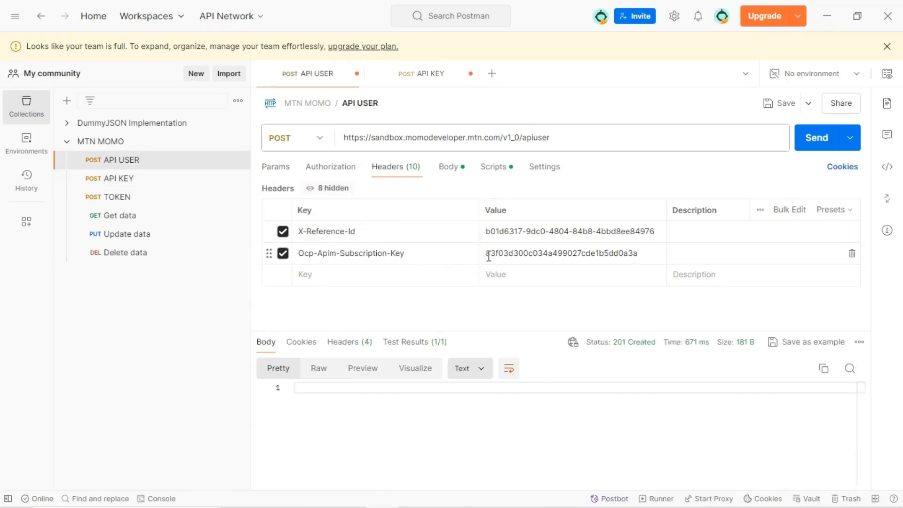
pyautogui.doubleClick(568, 251)
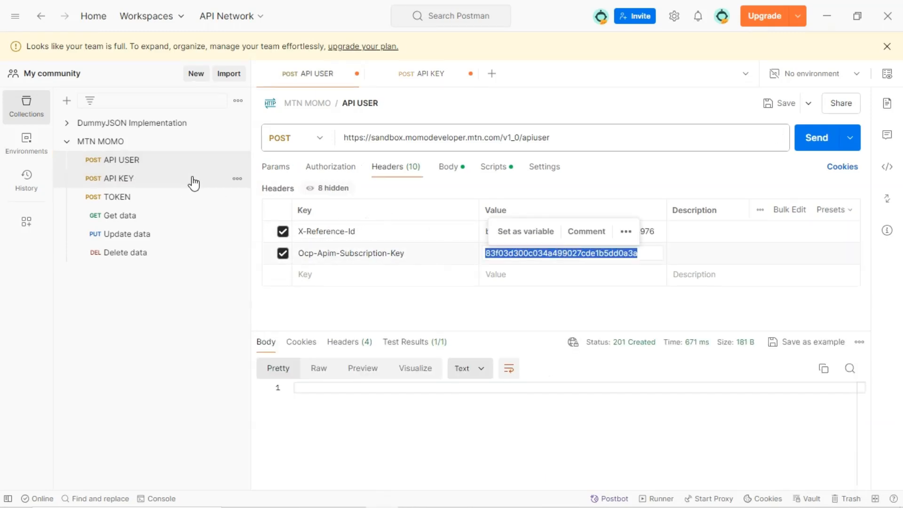
pyautogui.click(150, 184)
pyautogui.click(512, 237)
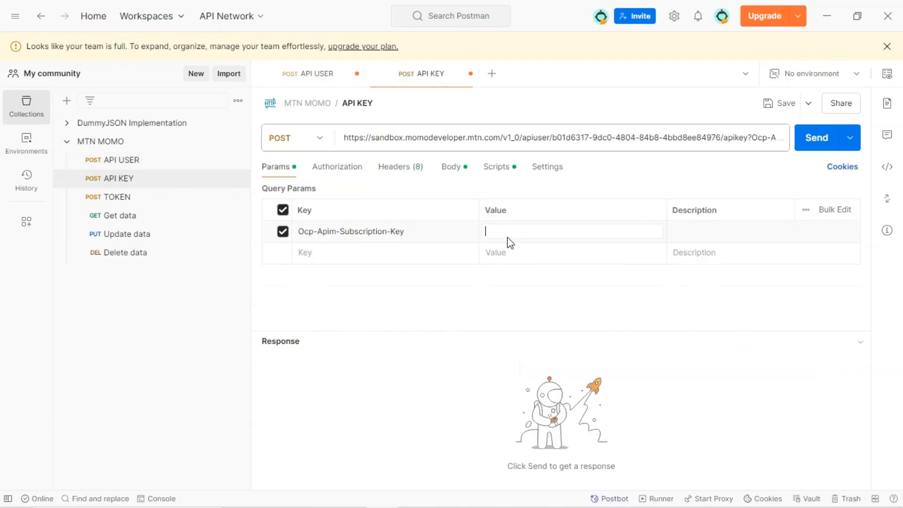
pyautogui.hotkey('ctrl', 'v')
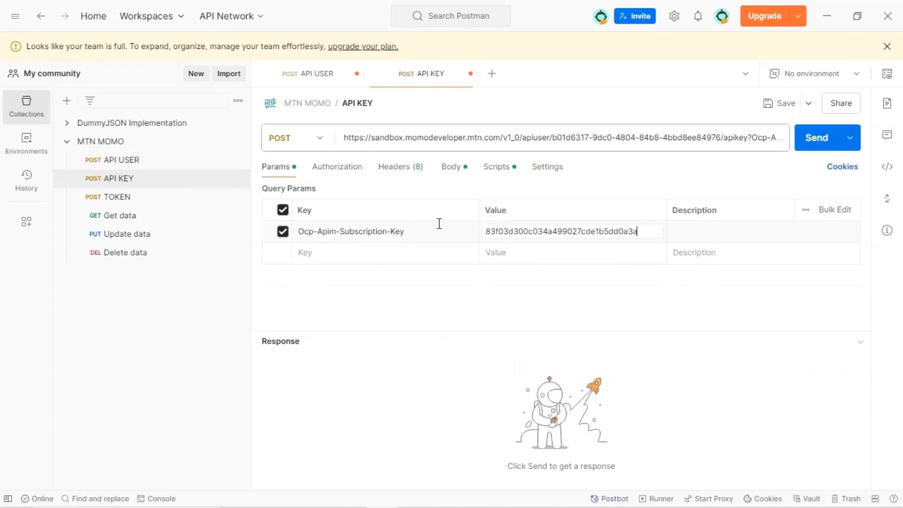
# Clear the API KEY request's JSON body completely
pyautogui.click(454, 168)
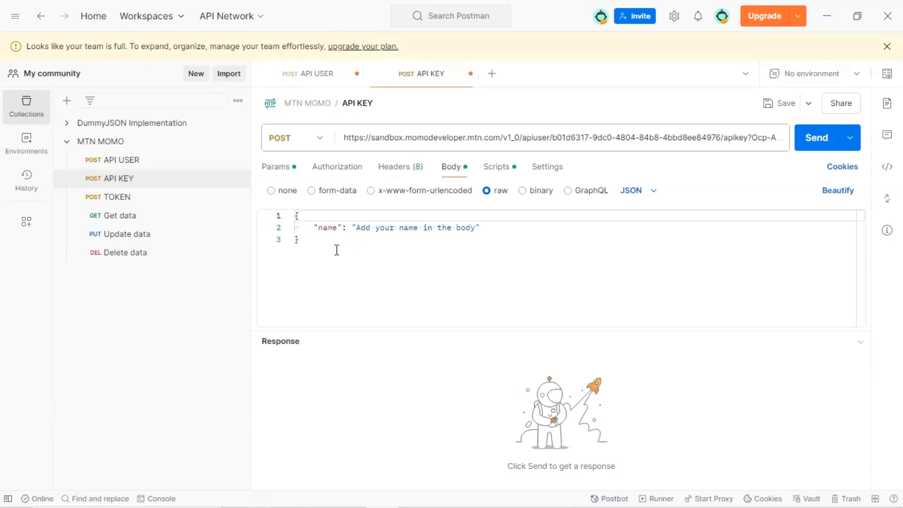
pyautogui.moveTo(314, 239); pyautogui.dragTo(290, 226)
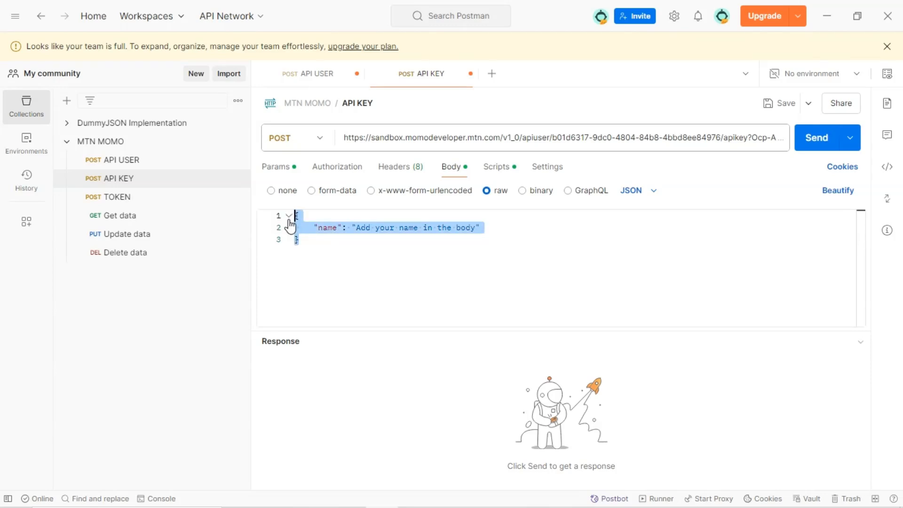
pyautogui.press('BackSpace')
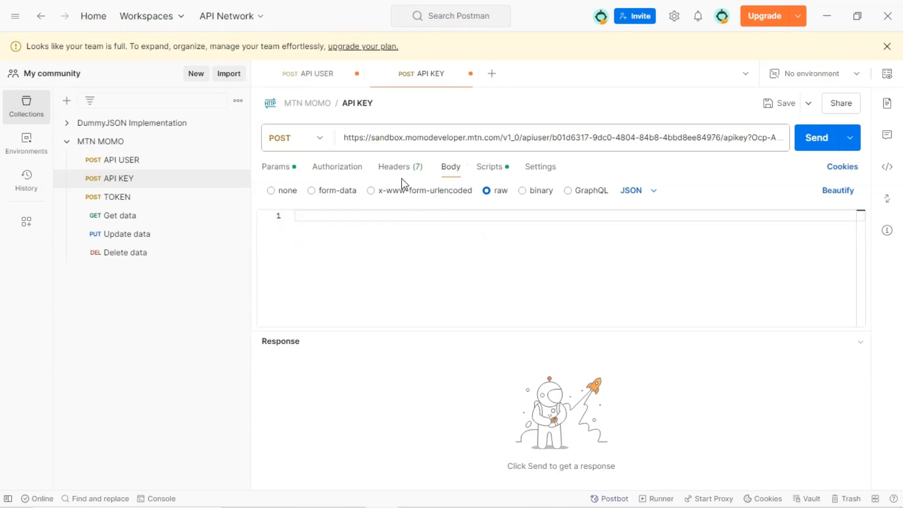
# Cut the ?Ocp-Apim-Subscription-Key query string off the end of the API KEY request URL
pyautogui.click(397, 172)
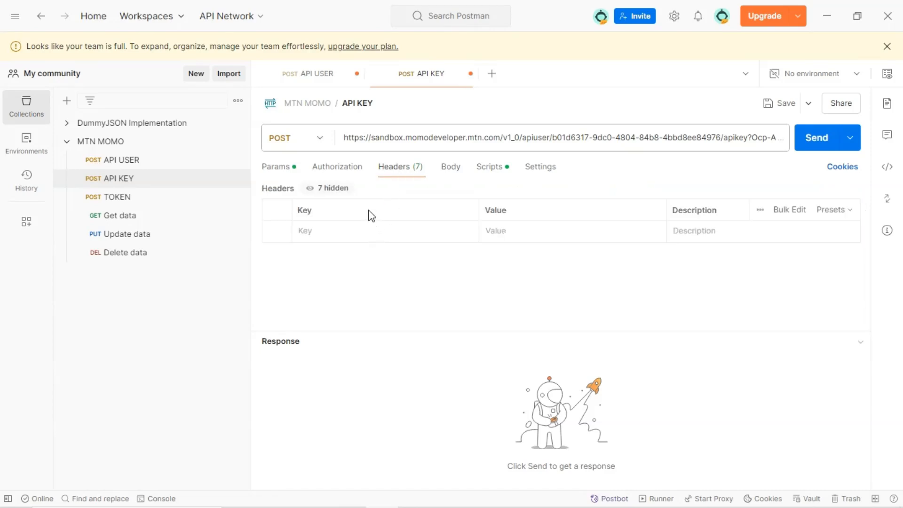
pyautogui.click(334, 167)
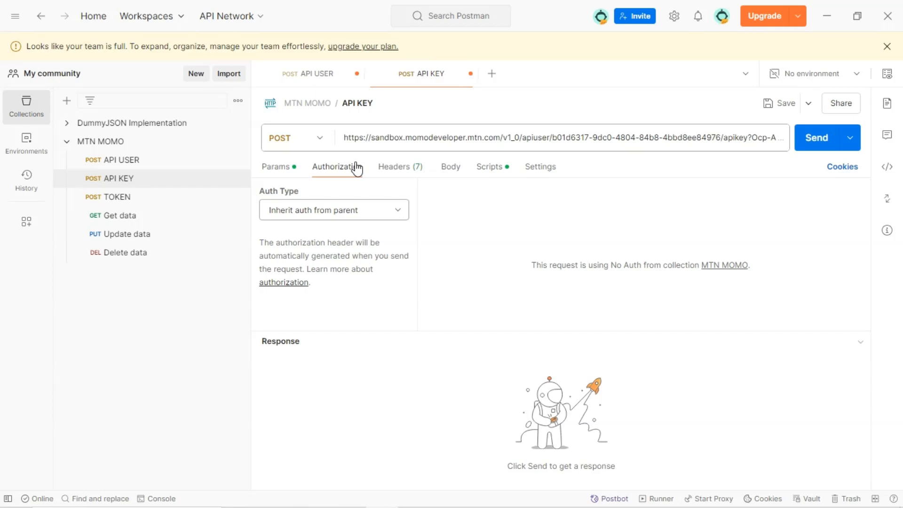
pyautogui.click(386, 169)
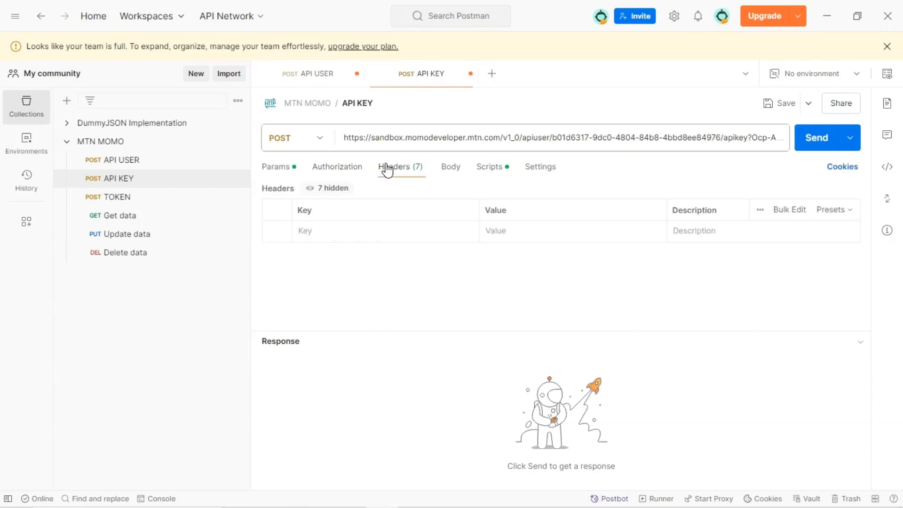
pyautogui.click(462, 141)
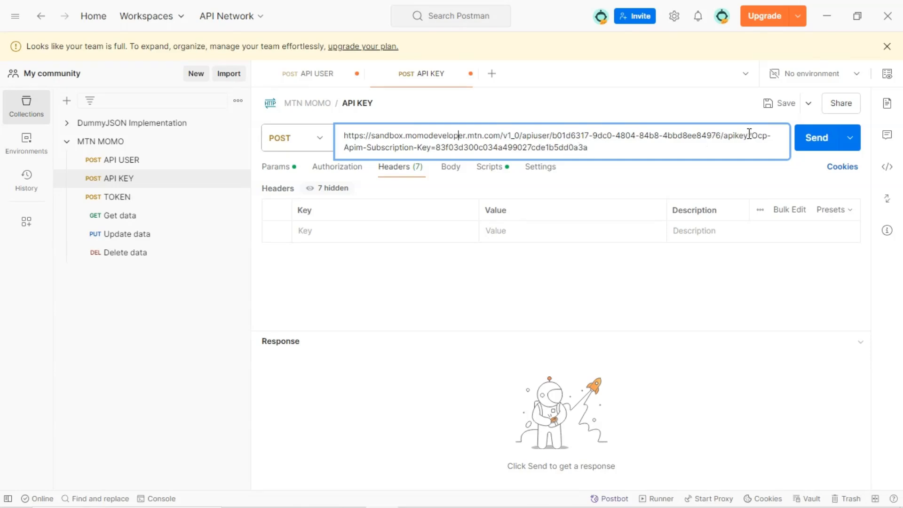
pyautogui.moveTo(749, 135); pyautogui.dragTo(755, 155)
pyautogui.hotkey('ctrl', 'c')
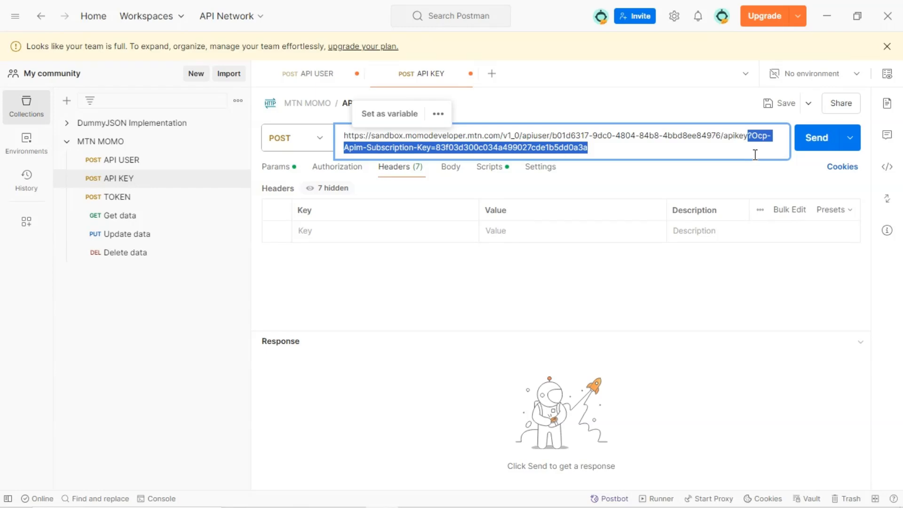
pyautogui.press('BackSpace')
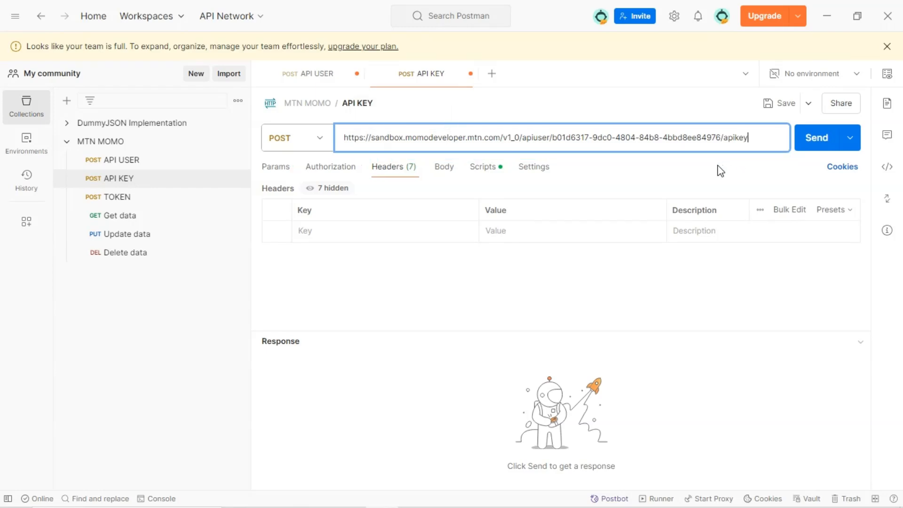
# Paste the query string as a new API KEY header and move the subscription key into the header's value
pyautogui.click(282, 170)
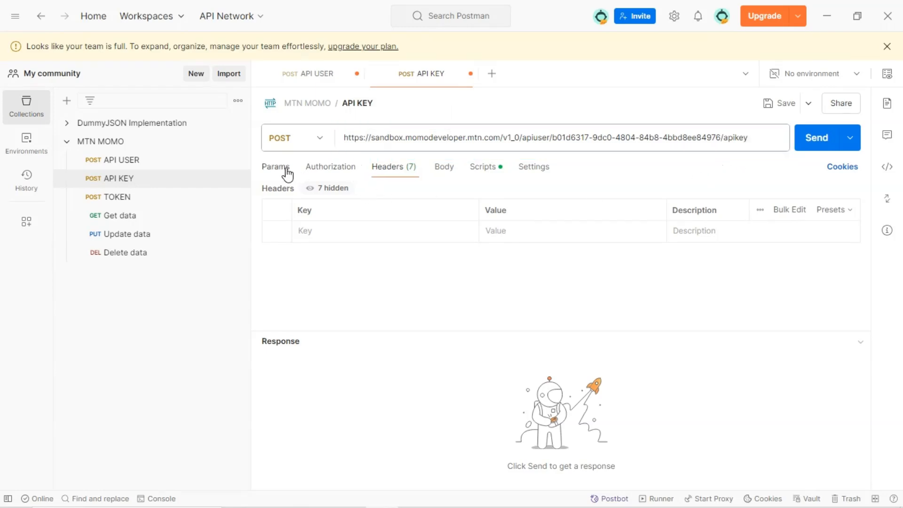
pyautogui.click(376, 169)
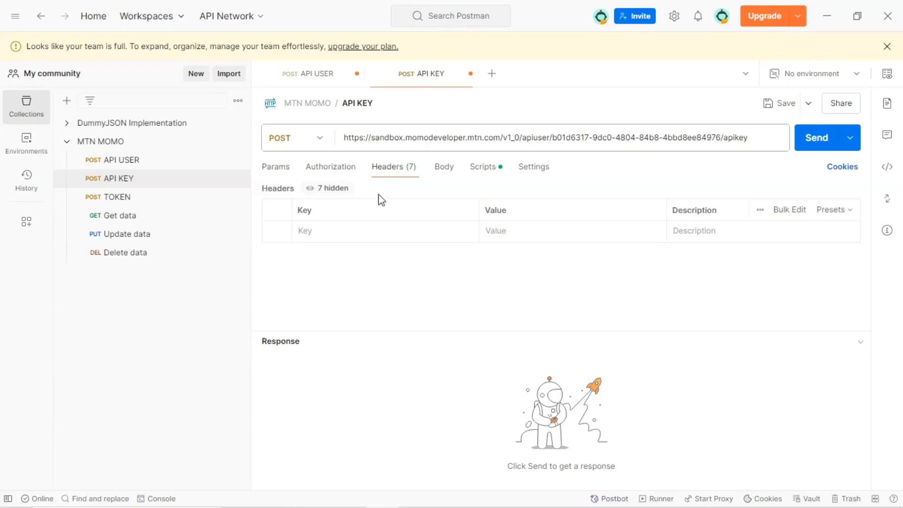
pyautogui.click(337, 230)
pyautogui.hotkey('ctrl', 'v')
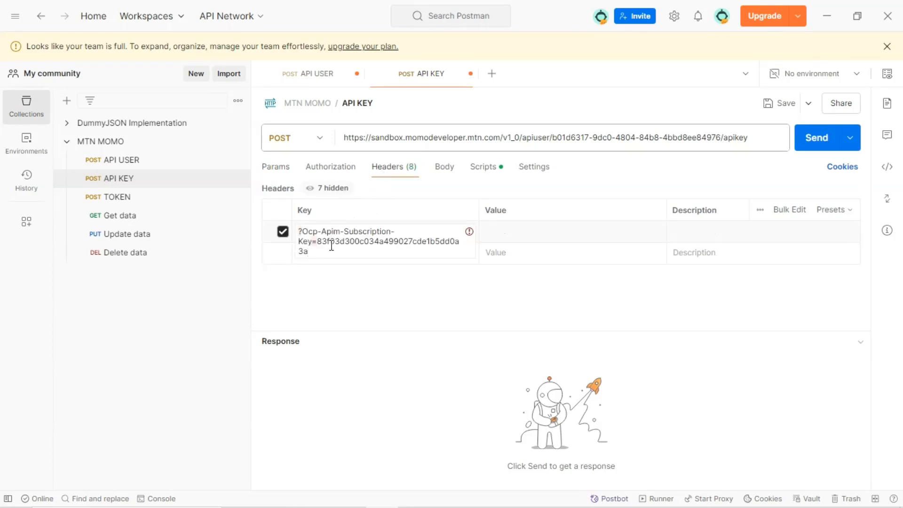
pyautogui.doubleClick(314, 250)
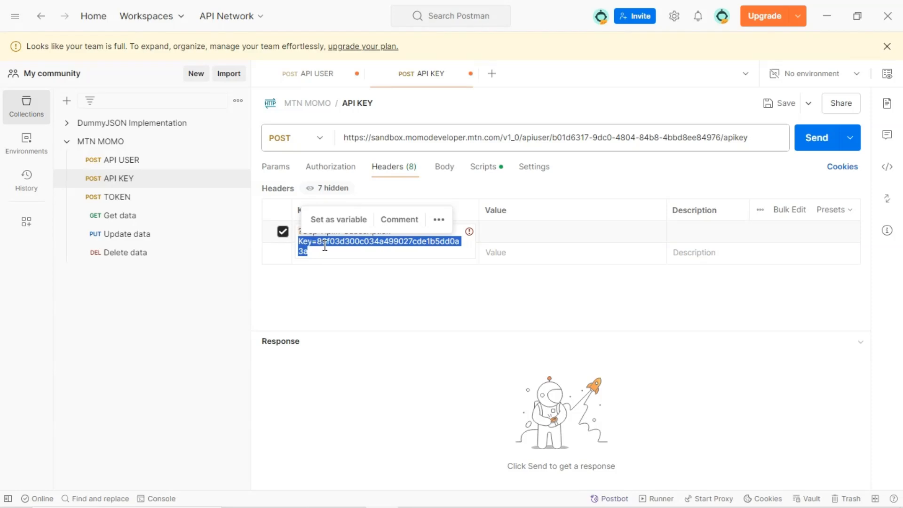
pyautogui.click(328, 243)
pyautogui.doubleClick(339, 241)
pyautogui.hotkey('ctrl', 'x')
pyautogui.click(508, 240)
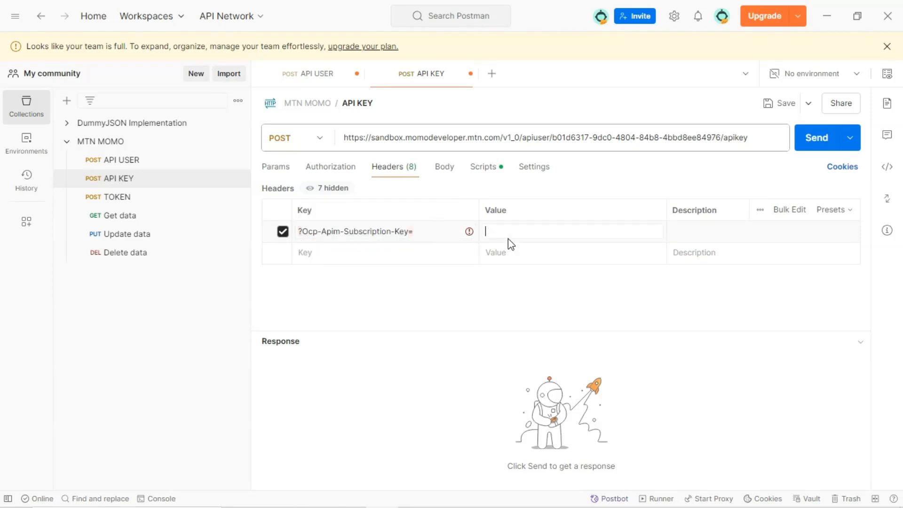
pyautogui.hotkey('ctrl', 'v')
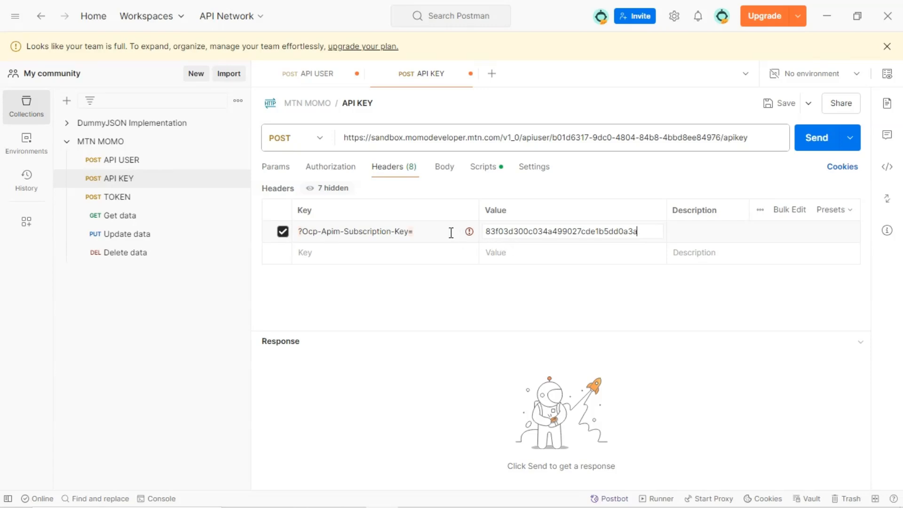
# Remove the stray ? and = from the header name so it reads Ocp-Apim-Subscription-Key
pyautogui.click(304, 233)
pyautogui.write('=')
pyautogui.press('BackSpace')
pyautogui.click(303, 232)
pyautogui.press('BackSpace')
pyautogui.click(429, 304)
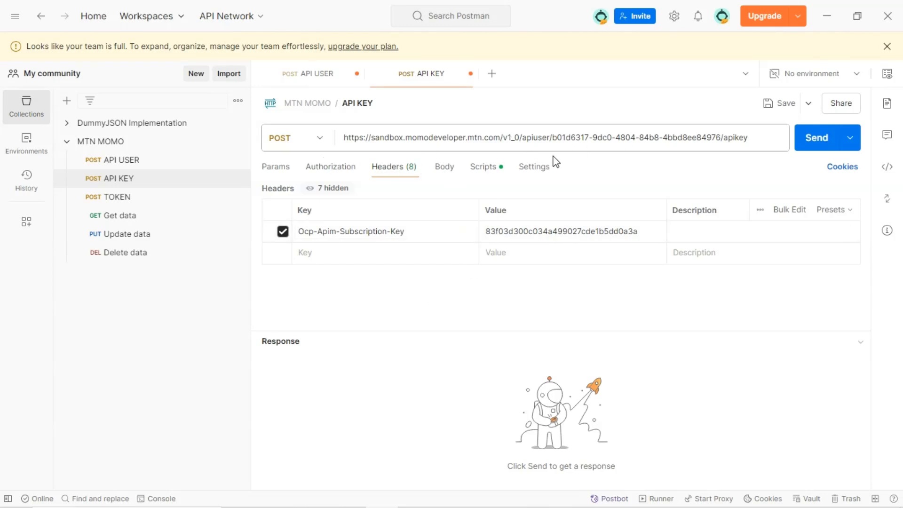
# Send the API KEY request, then open the TOKEN request's headers
pyautogui.click(804, 140)
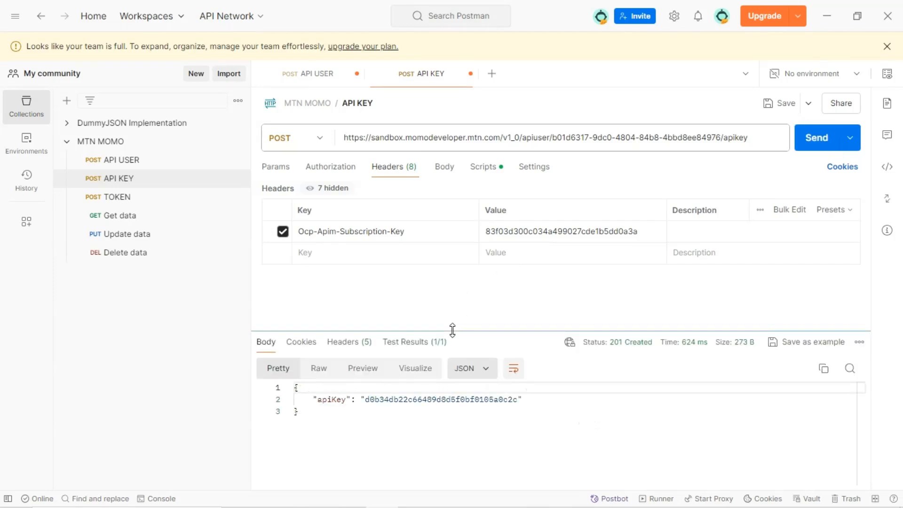
pyautogui.moveTo(452, 330); pyautogui.dragTo(451, 312)
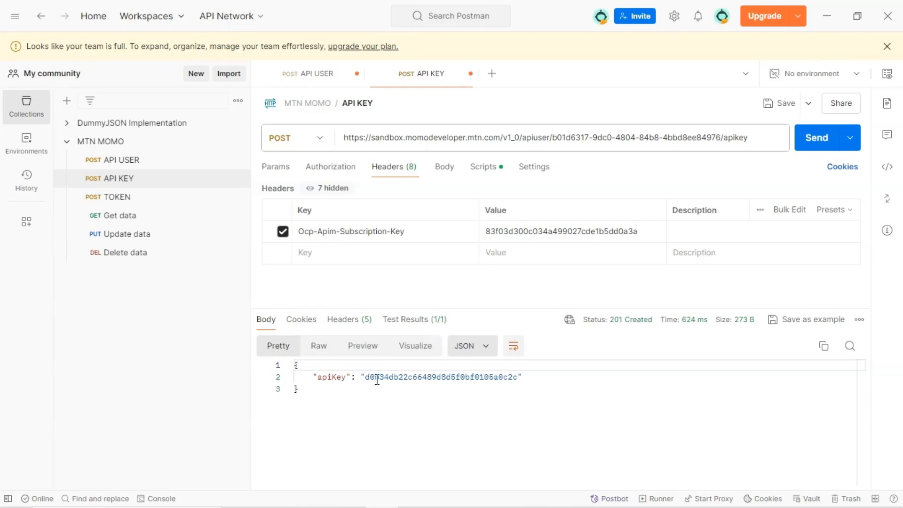
pyautogui.click(149, 206)
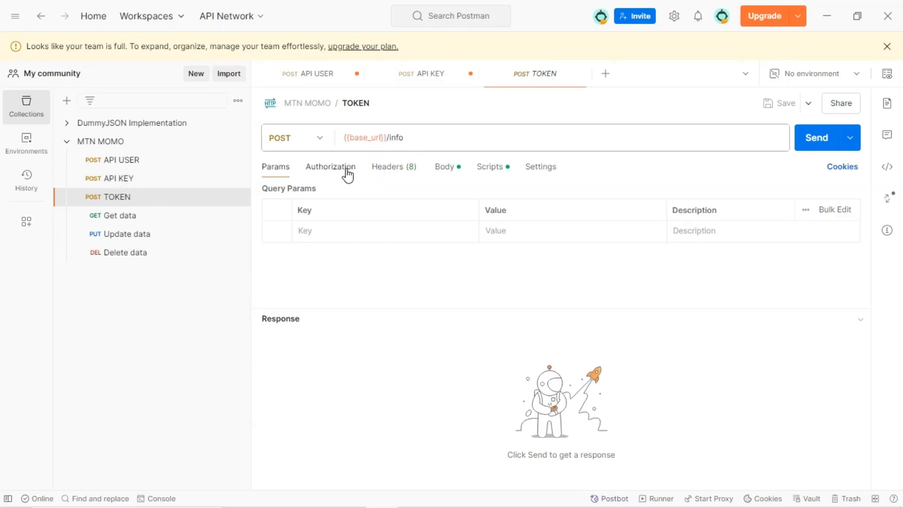
pyautogui.click(389, 169)
# Switch to the browser and open the documentation's Generate access_token request headers under Authorization
pyautogui.moveTo(362, 506)
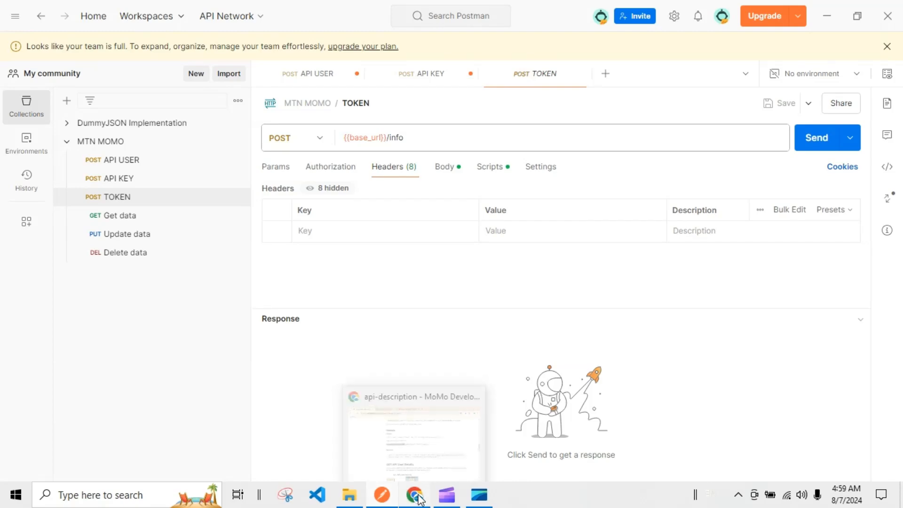
pyautogui.click(414, 494)
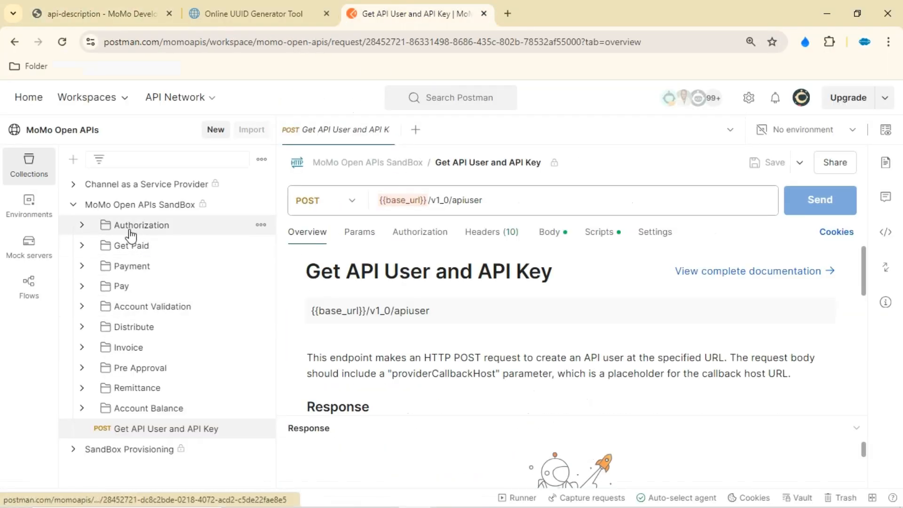
pyautogui.click(83, 225)
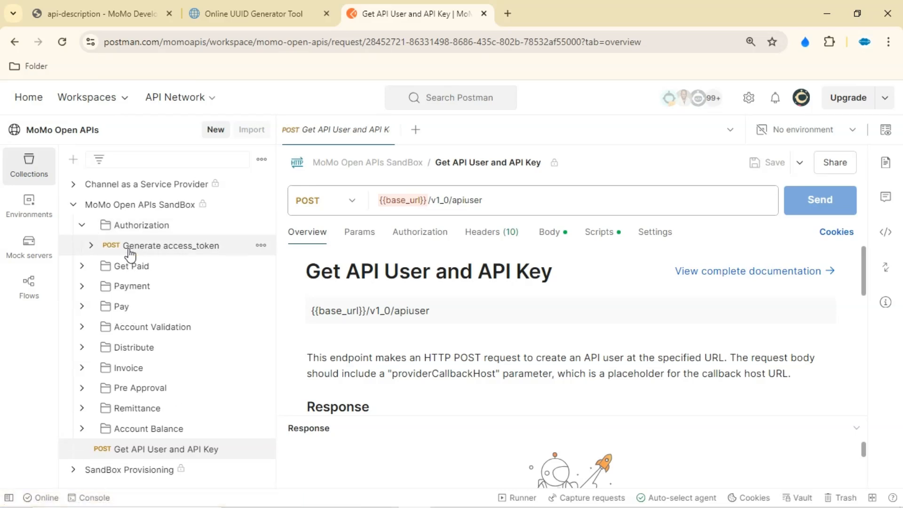
pyautogui.click(190, 248)
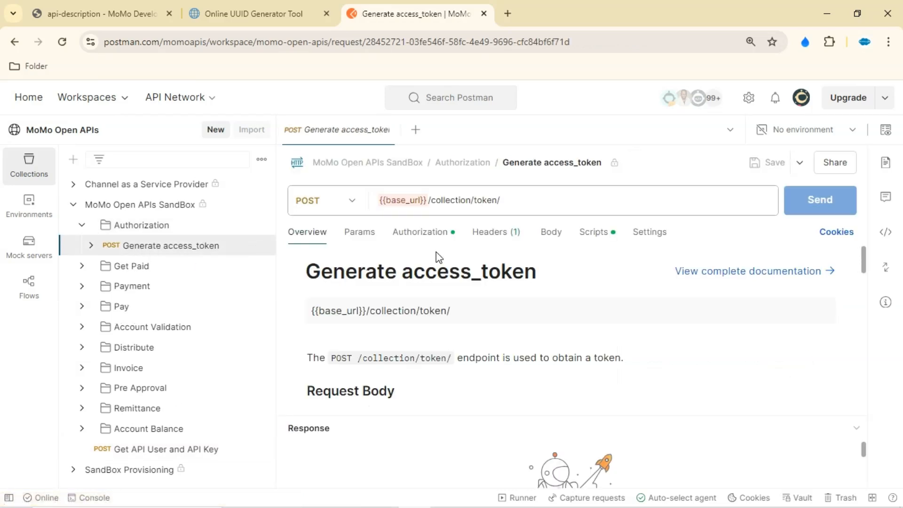
pyautogui.scroll(-2, 474, 274)
pyautogui.scroll(2, 474, 256)
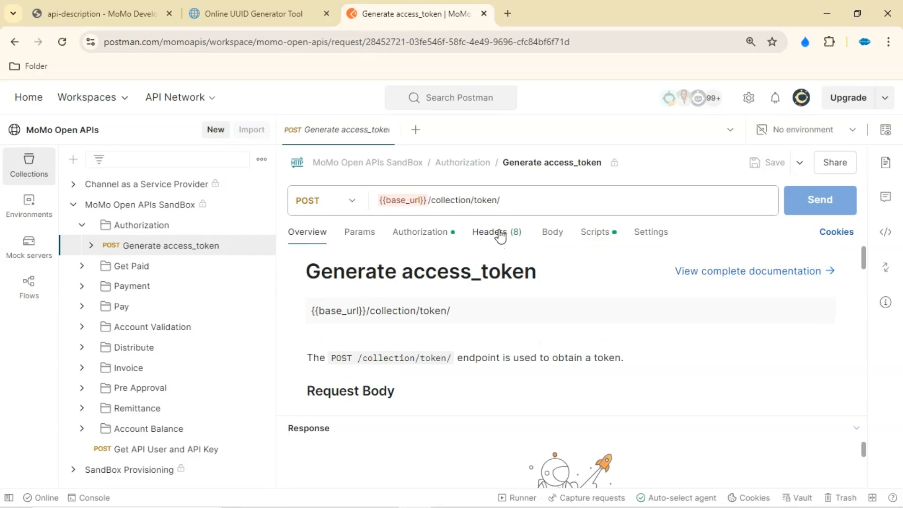
pyautogui.click(497, 232)
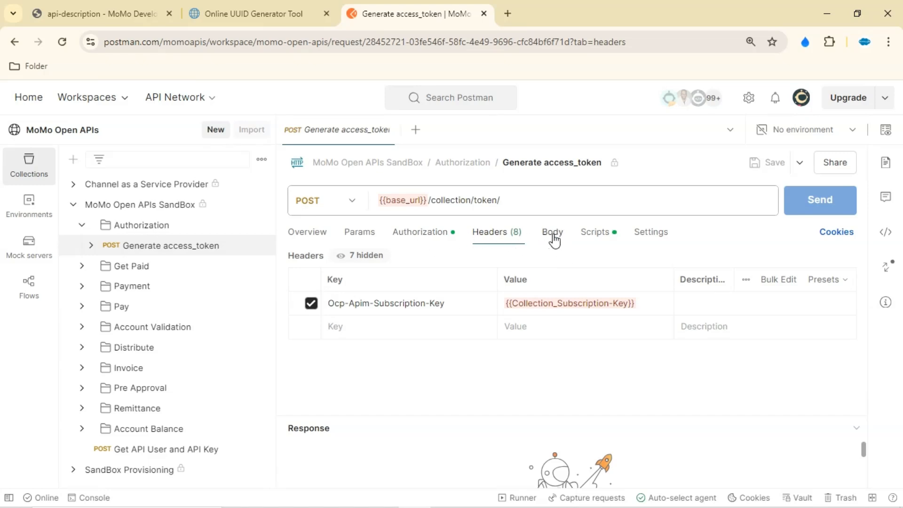
# Examine the Generate access_token request's Basic Auth settings, headers and overview
pyautogui.click(419, 239)
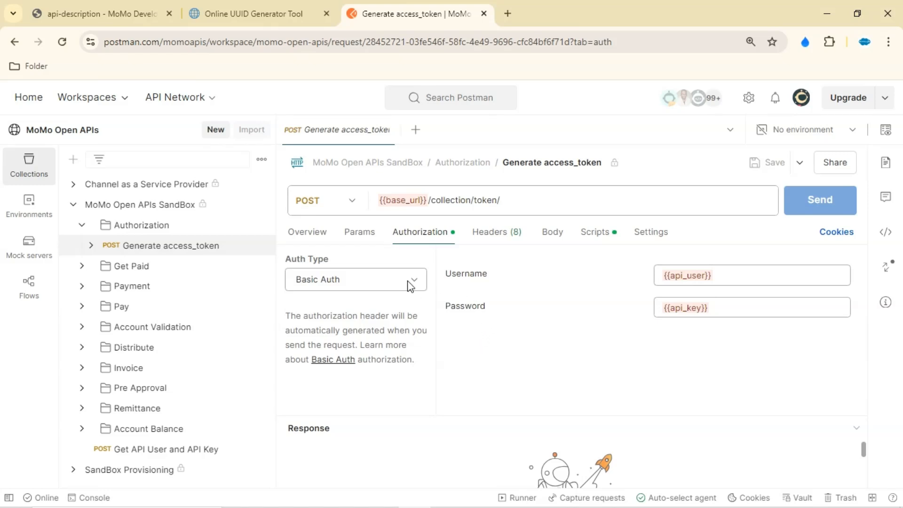
pyautogui.click(386, 293)
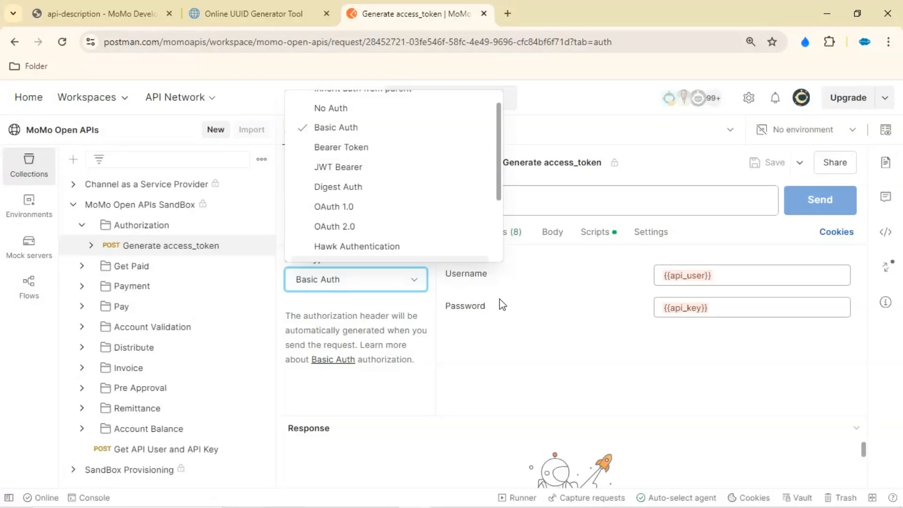
pyautogui.click(533, 305)
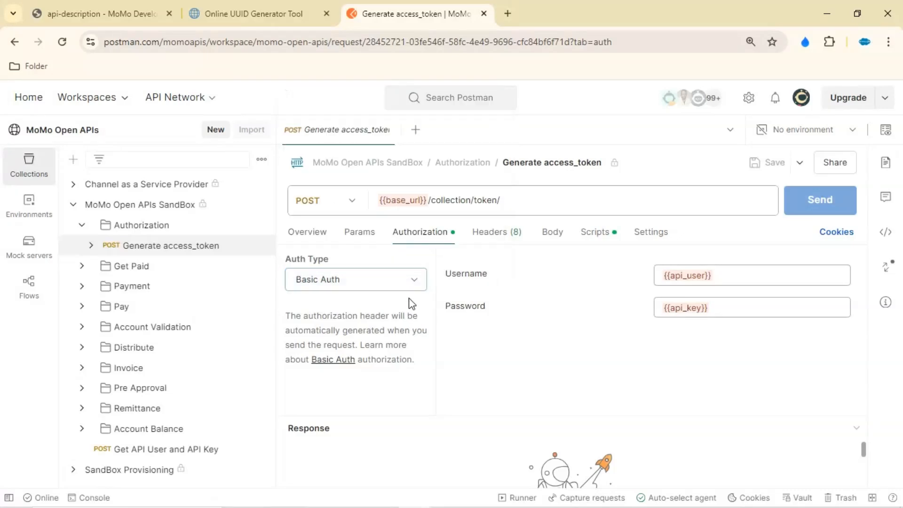
pyautogui.click(489, 242)
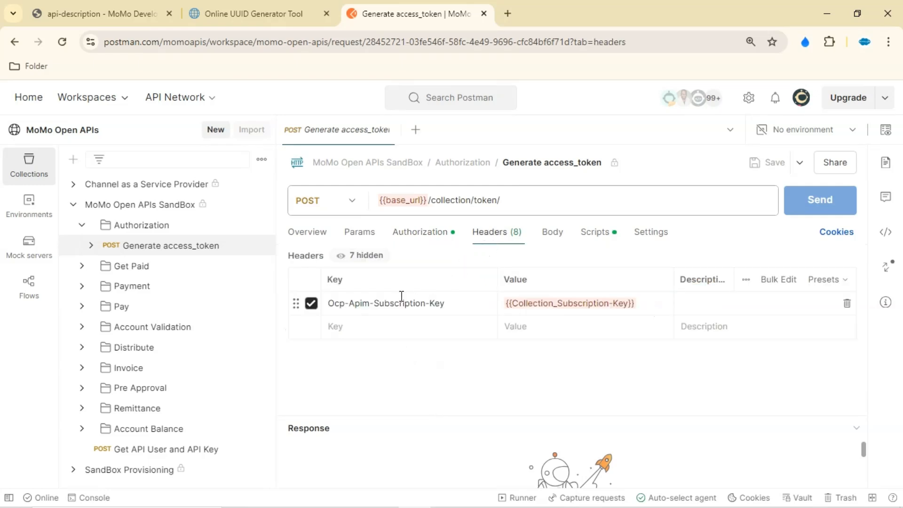
pyautogui.click(417, 238)
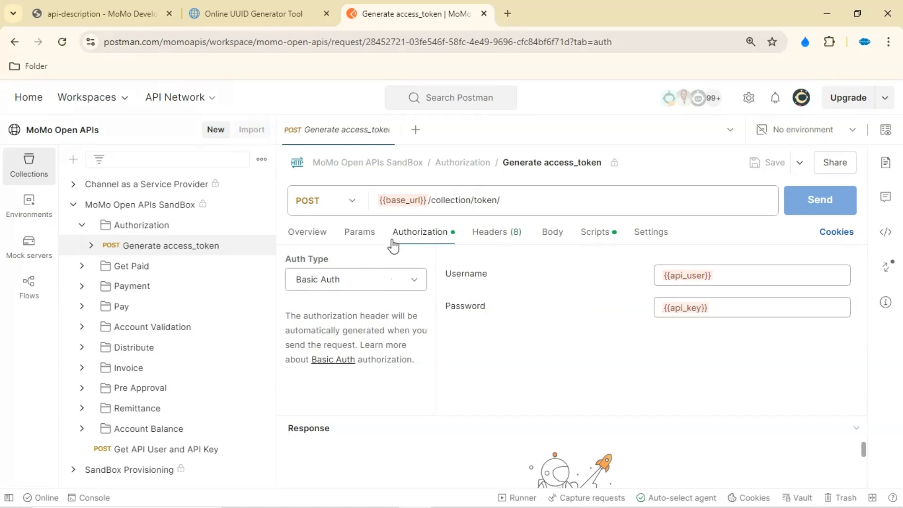
pyautogui.click(306, 240)
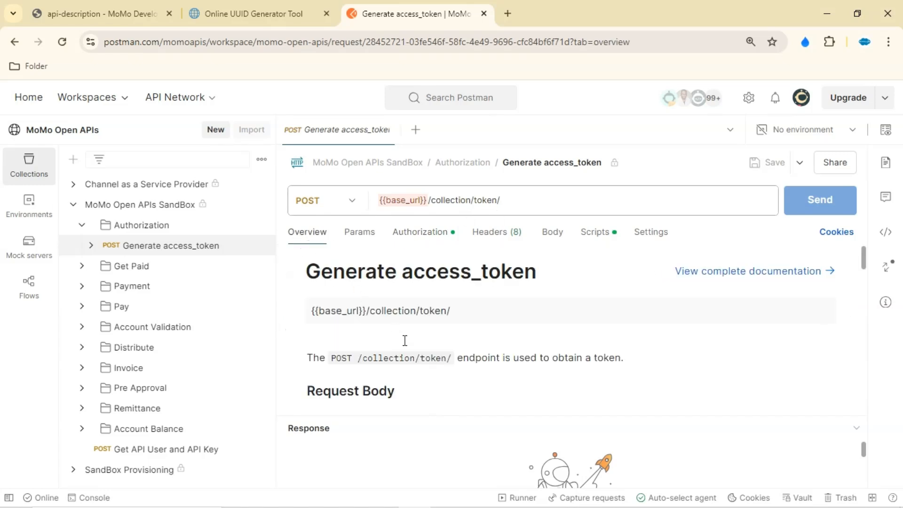
pyautogui.scroll(-6, 371, 350)
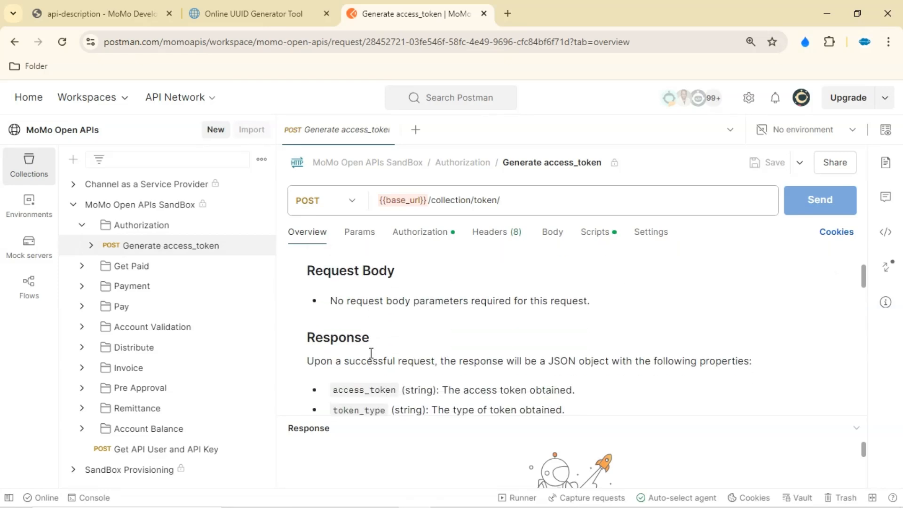
pyautogui.scroll(-8, 377, 348)
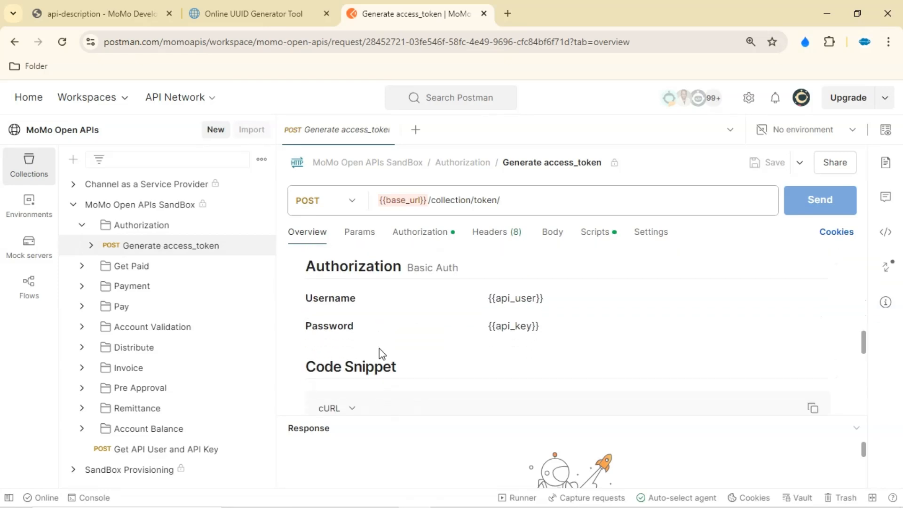
pyautogui.scroll(1, 385, 348)
pyautogui.scroll(-4, 423, 339)
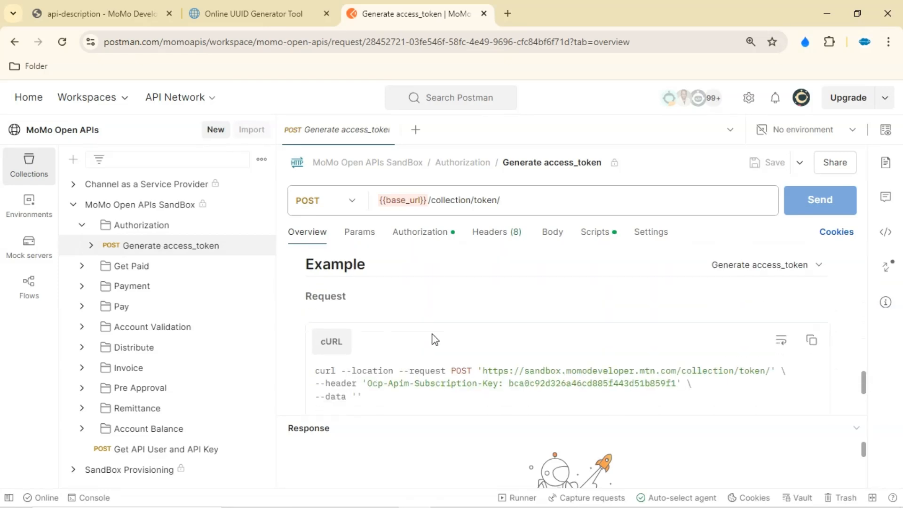
pyautogui.scroll(1, 470, 329)
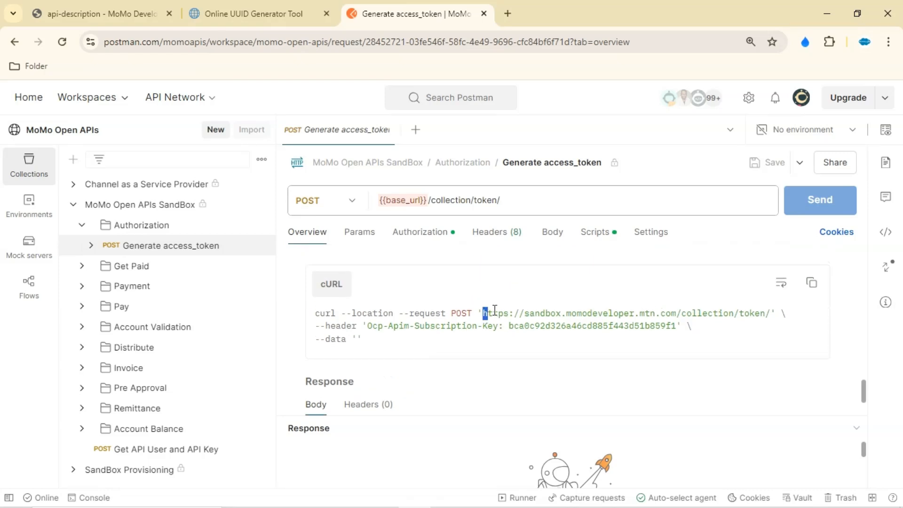
pyautogui.moveTo(495, 310); pyautogui.dragTo(771, 315)
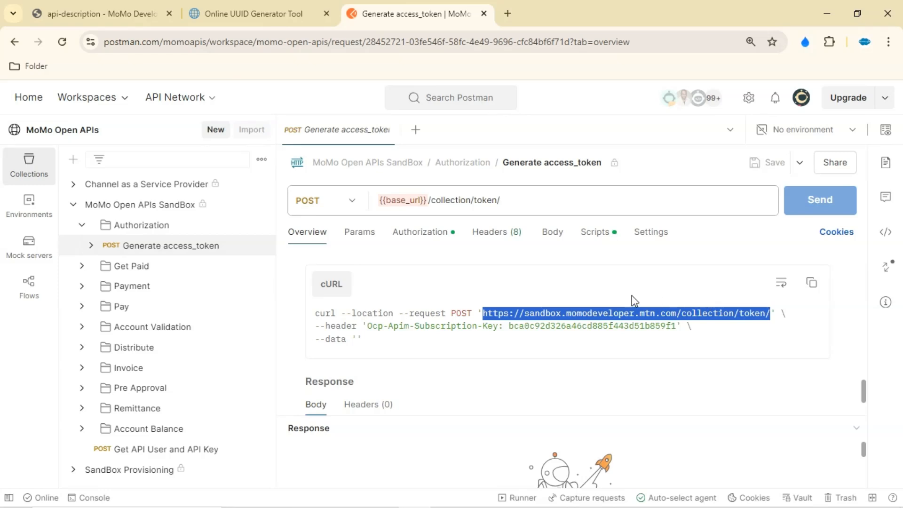
pyautogui.click(368, 486)
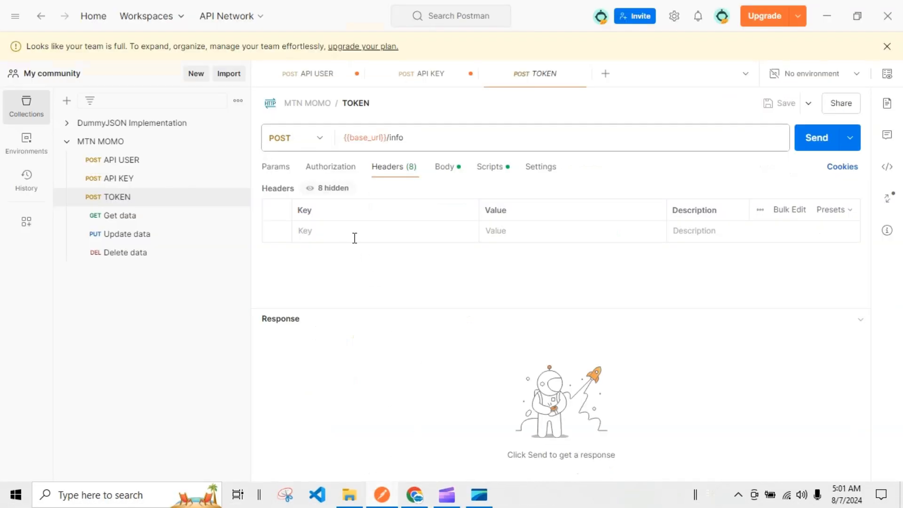
pyautogui.moveTo(425, 137); pyautogui.dragTo(271, 127)
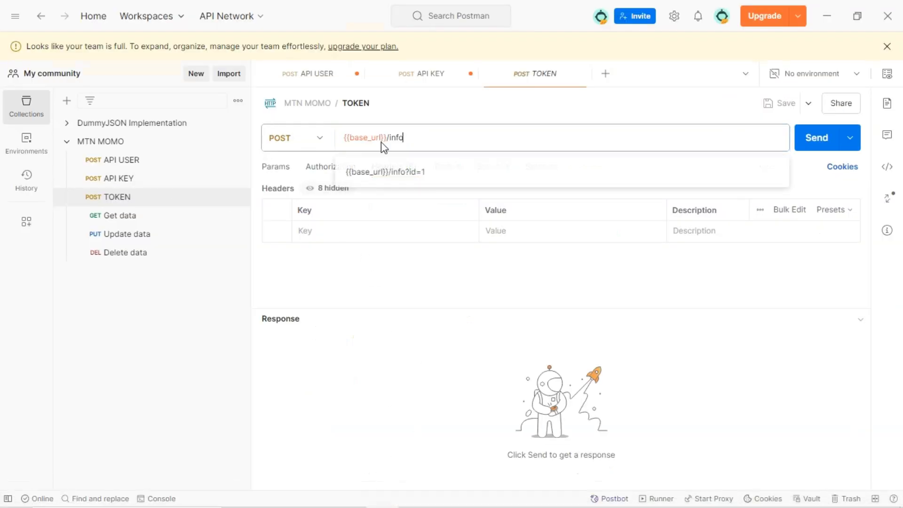
pyautogui.hotkey('ctrl', 'v')
pyautogui.click(342, 230)
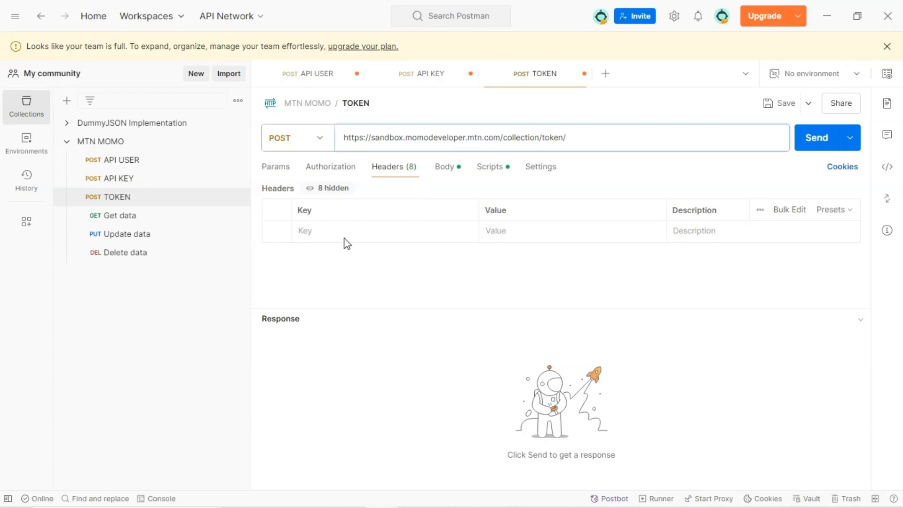
# Copy the Ocp-Apim-Subscription-Key header name and its subscription key value from the API KEY request into the TOKEN request's headers
pyautogui.click(157, 181)
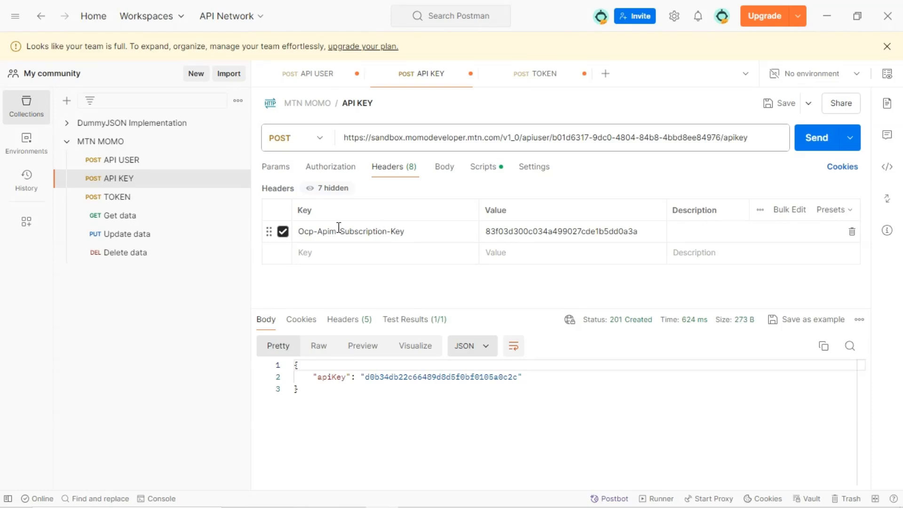
pyautogui.click(345, 229)
pyautogui.moveTo(415, 228); pyautogui.dragTo(298, 231)
pyautogui.hotkey('ctrl', 'c')
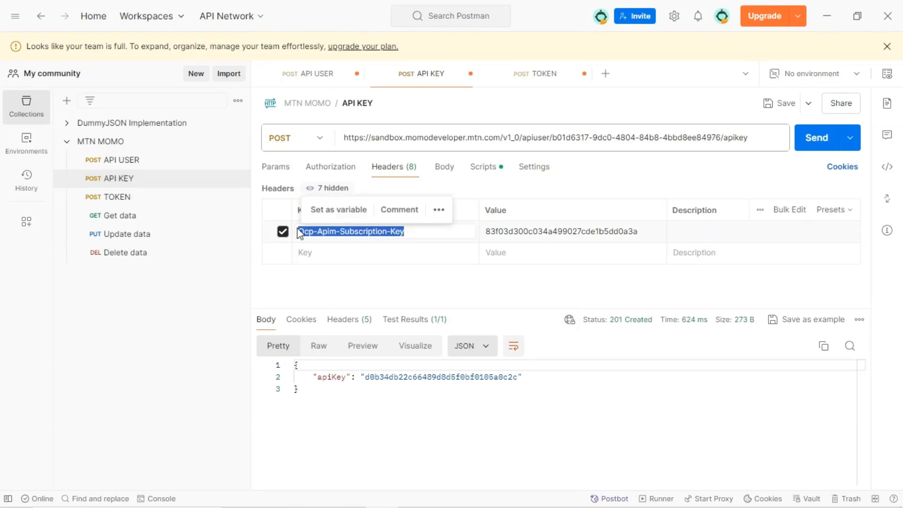
pyautogui.click(126, 197)
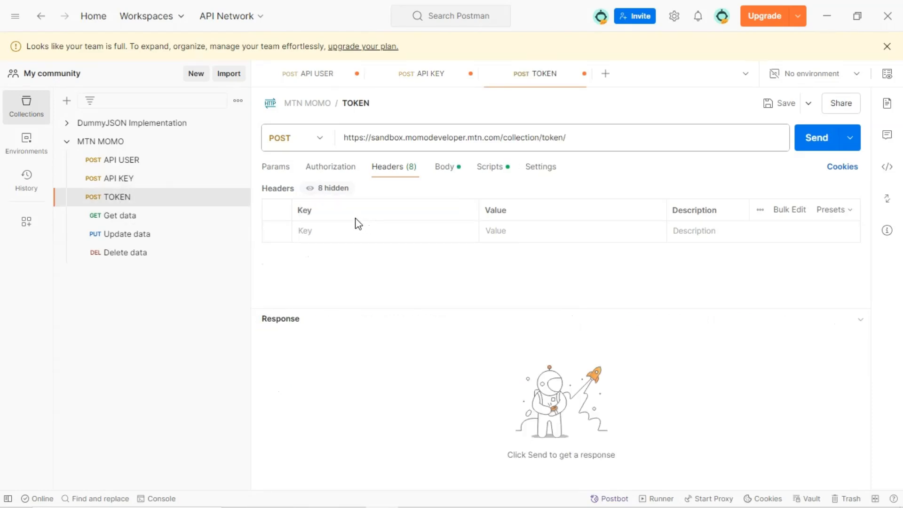
pyautogui.click(361, 236)
pyautogui.hotkey('ctrl', 'v')
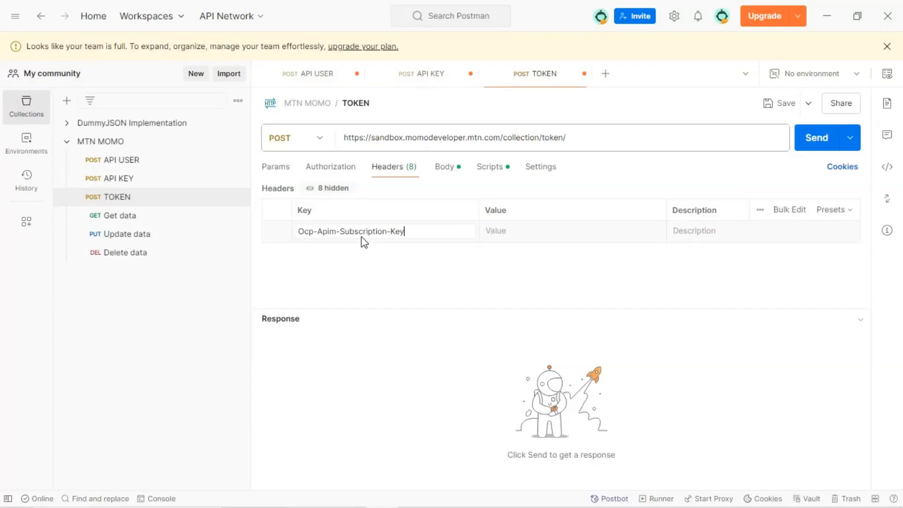
pyautogui.click(148, 181)
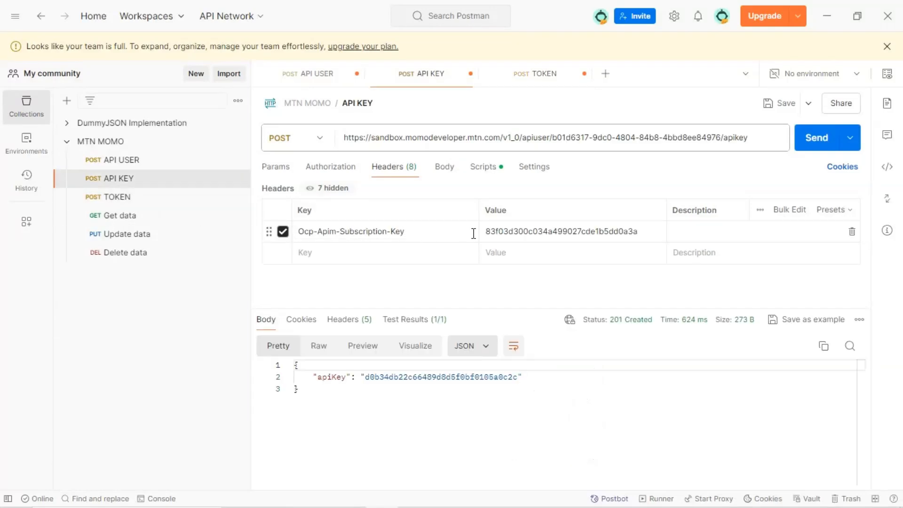
pyautogui.doubleClick(507, 235)
pyautogui.hotkey('ctrl', 'c')
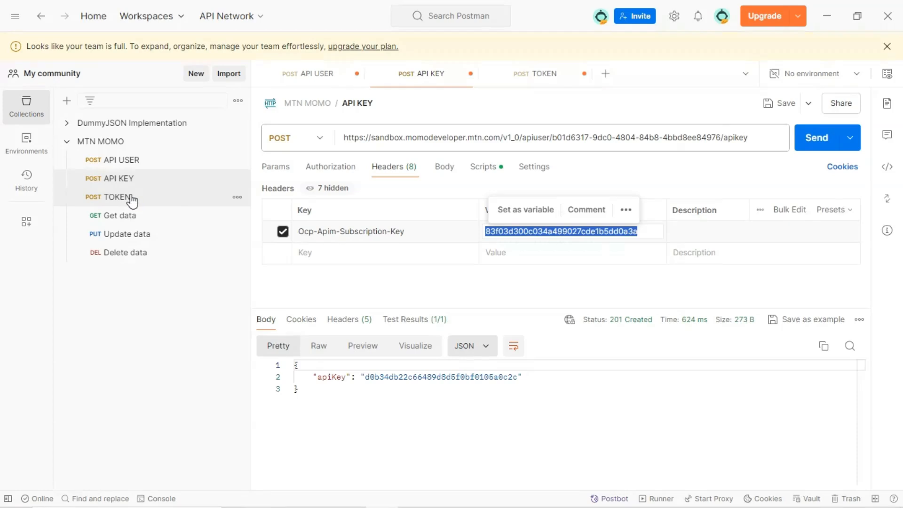
pyautogui.click(169, 197)
pyautogui.click(520, 239)
pyautogui.hotkey('ctrl', 'v')
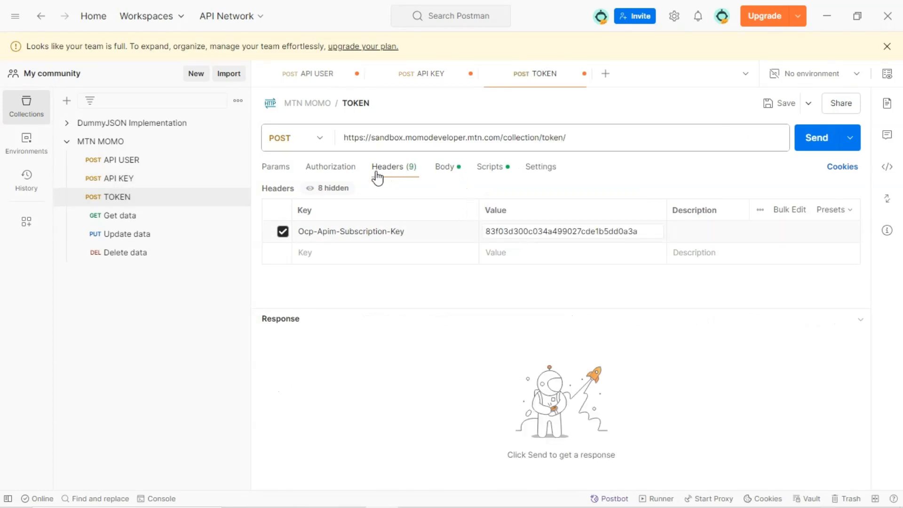
# Clear the contents of the TOKEN request's raw body
pyautogui.click(439, 170)
pyautogui.moveTo(278, 237); pyautogui.dragTo(264, 210)
pyautogui.press('BackSpace')
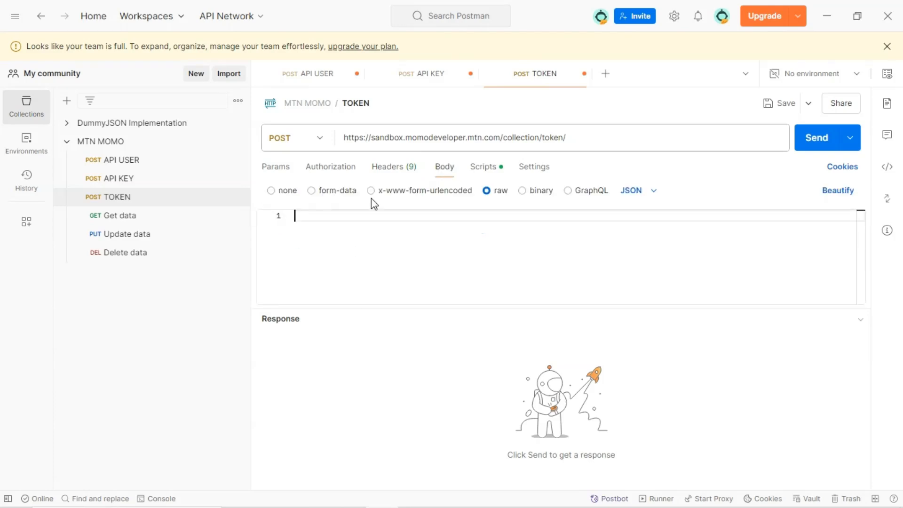
# Save the API KEY and API USER requests and reopen the TOKEN request's headers
pyautogui.click(337, 178)
pyautogui.click(137, 178)
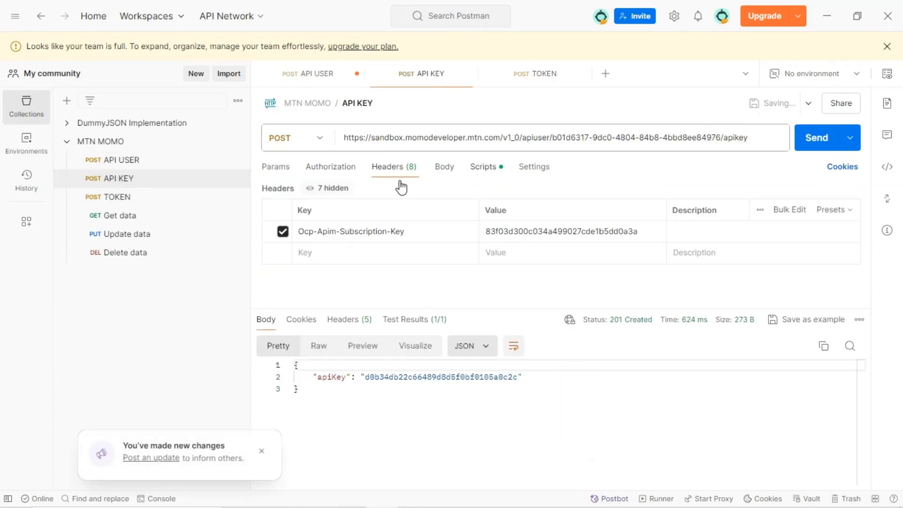
pyautogui.click(145, 159)
pyautogui.click(767, 115)
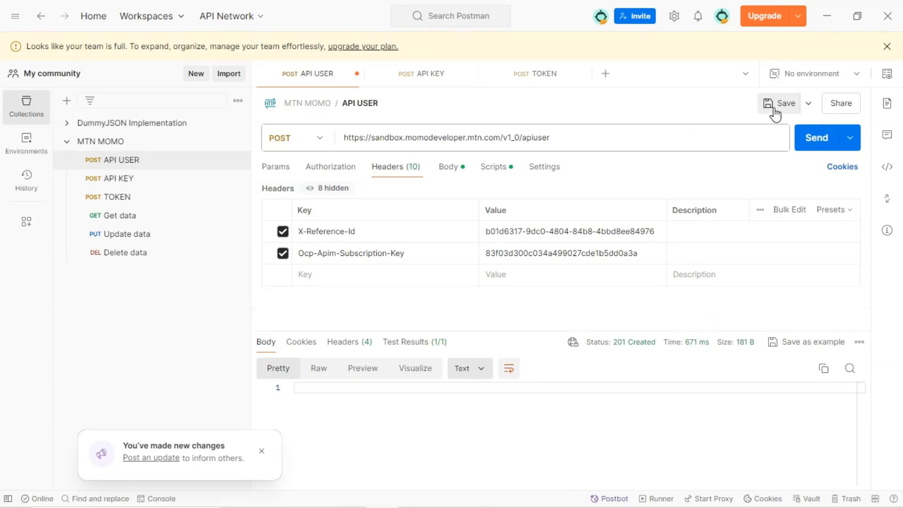
pyautogui.click(203, 193)
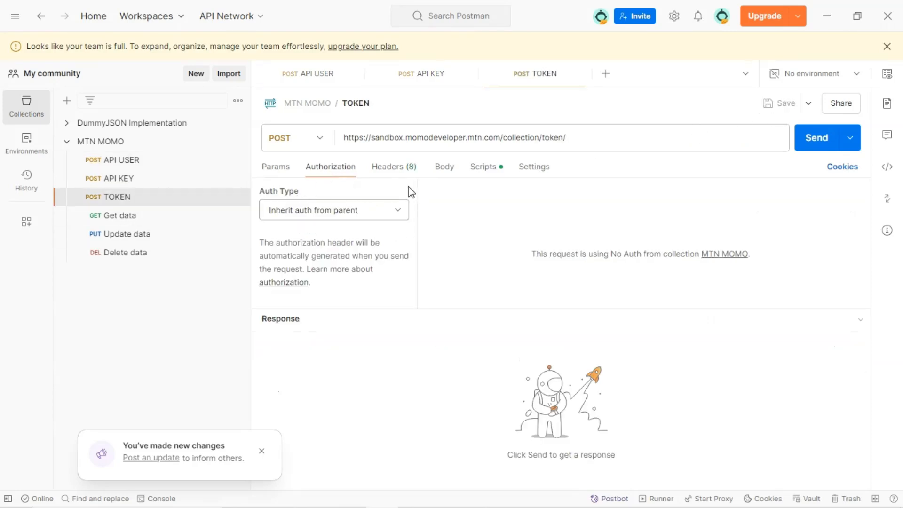
pyautogui.click(379, 167)
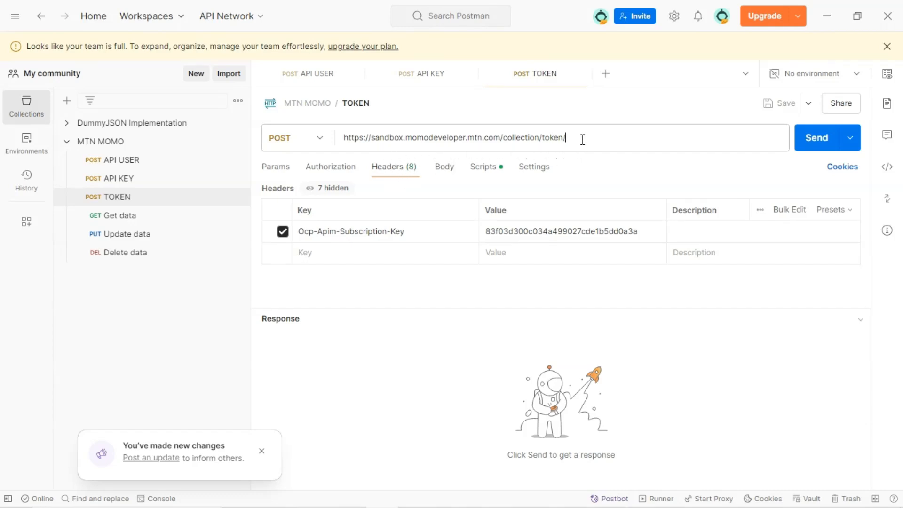
# Set the TOKEN request's auth type to Basic Auth and clear the prefilled username and password
pyautogui.moveTo(582, 140); pyautogui.dragTo(506, 142)
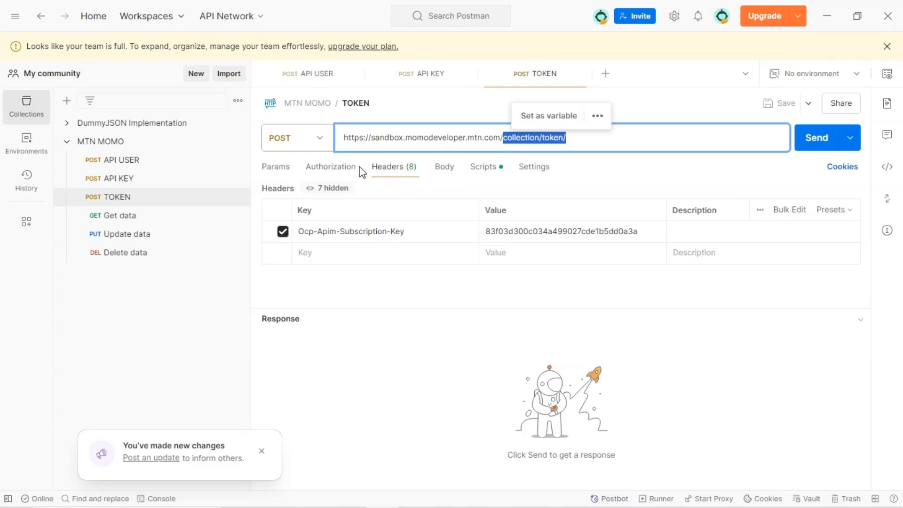
pyautogui.click(343, 169)
pyautogui.click(384, 210)
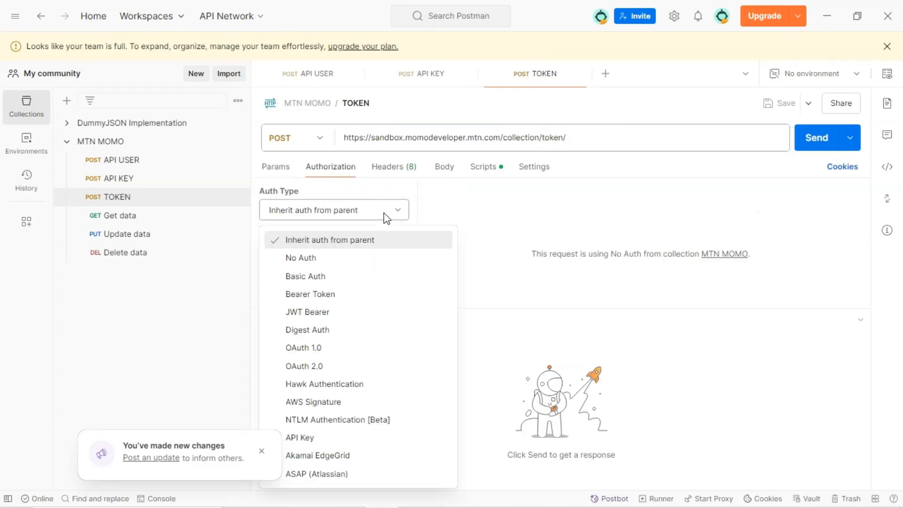
pyautogui.click(324, 278)
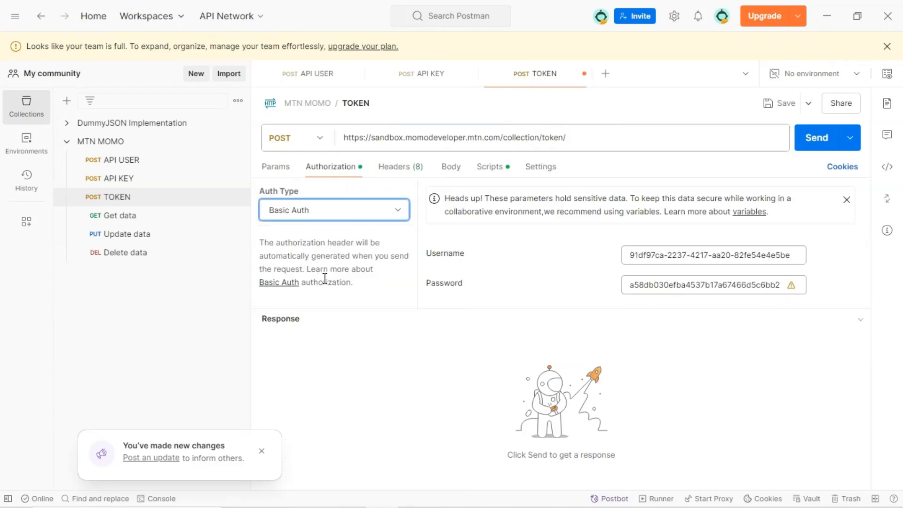
pyautogui.click(674, 258)
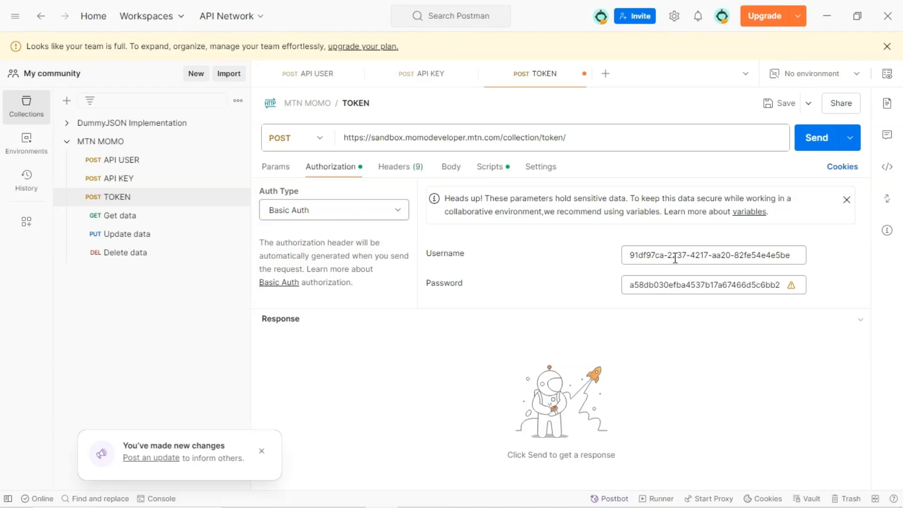
pyautogui.hotkey('ctrl', 'a')
pyautogui.press('BackSpace')
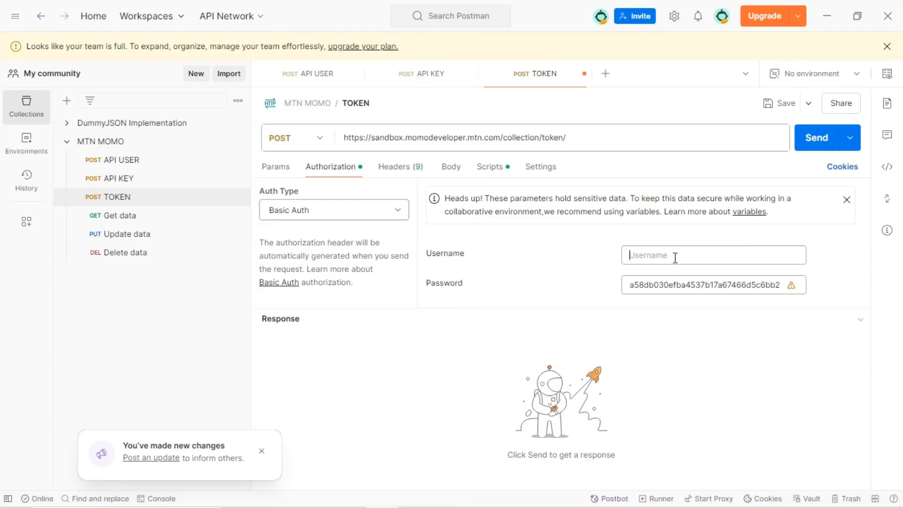
pyautogui.click(666, 288)
pyautogui.hotkey('ctrl', 'a')
pyautogui.press('BackSpace')
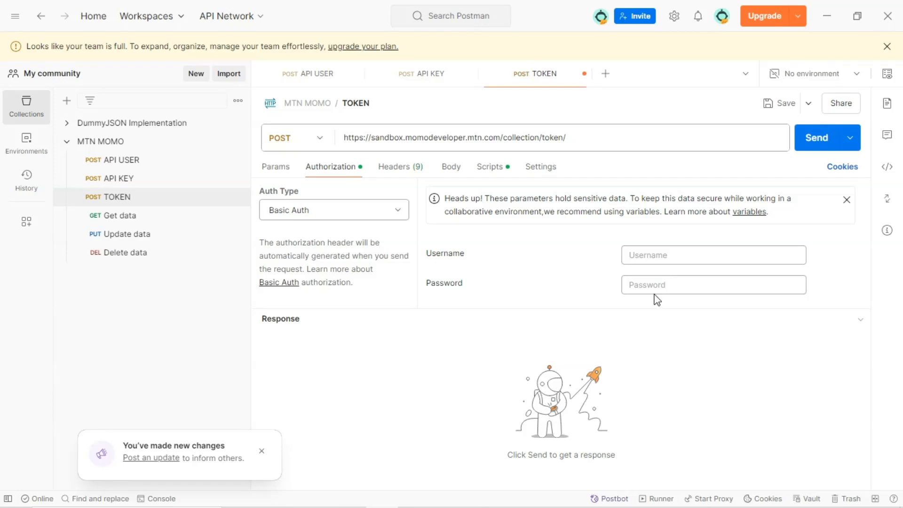
# Set the Basic Auth username to the X-Reference-Id value copied from the API USER request
pyautogui.click(136, 162)
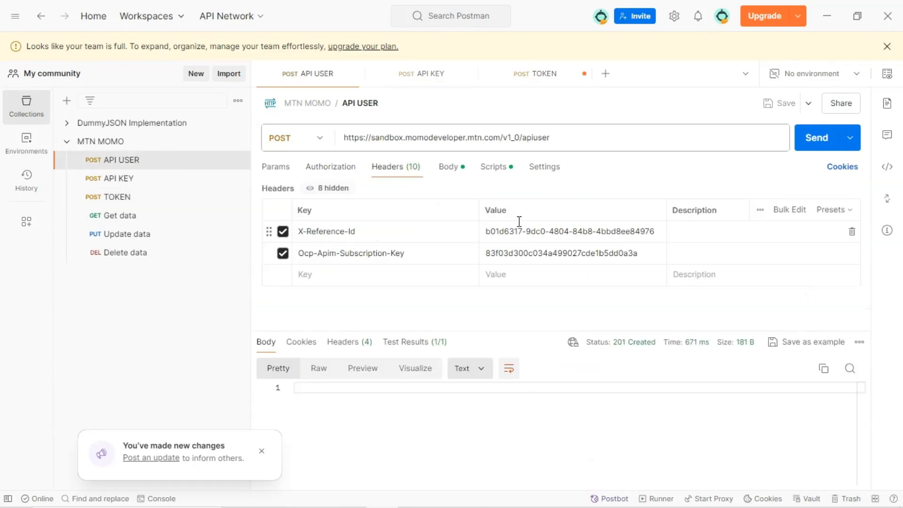
pyautogui.click(592, 230)
pyautogui.hotkey('ctrl', 'a')
pyautogui.hotkey('ctrl', 'c')
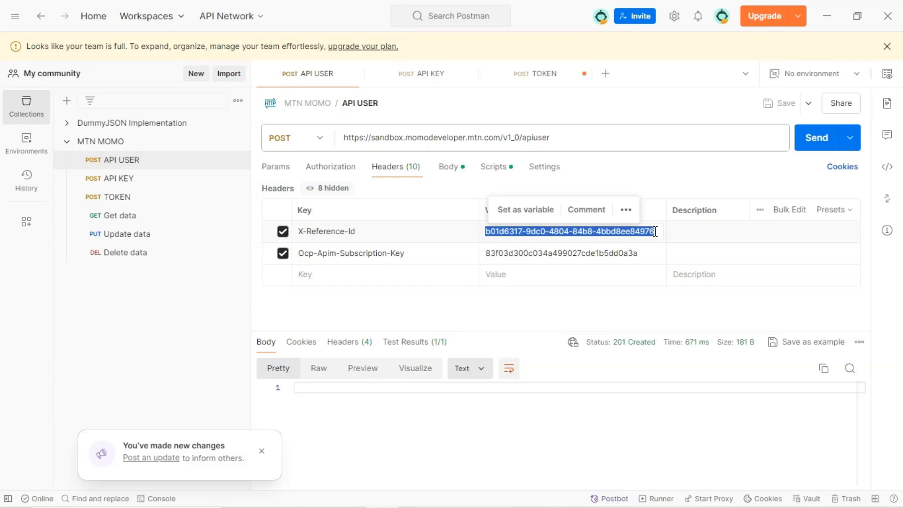
pyautogui.click(161, 200)
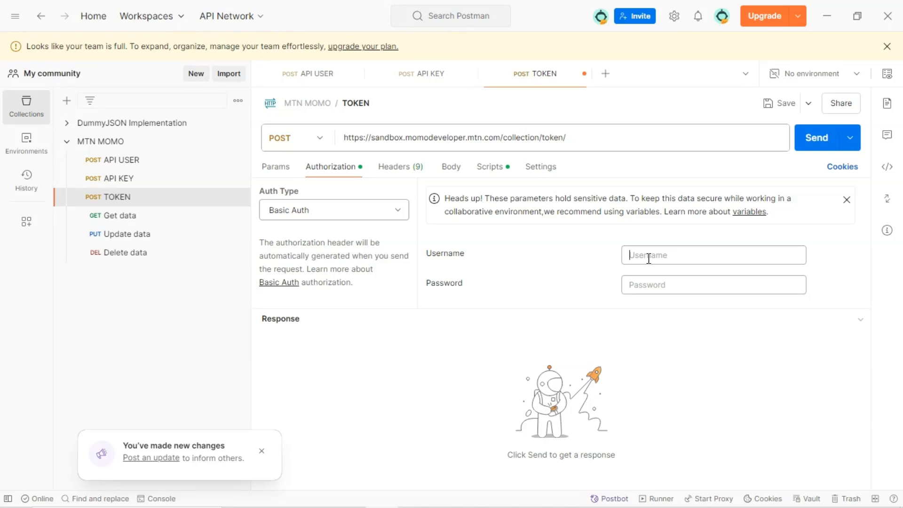
pyautogui.hotkey('ctrl', 'v')
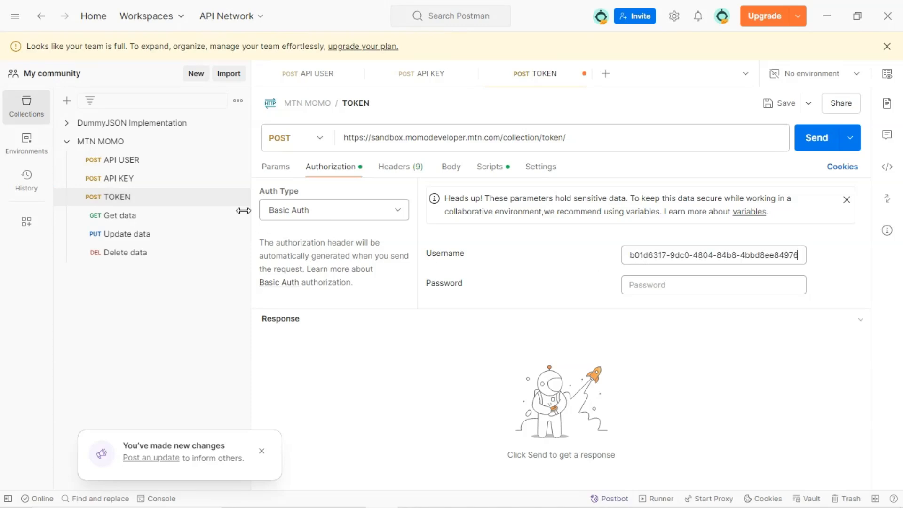
# Paste the generated apiKey from the API KEY response as the Basic Auth password and send the TOKEN request
pyautogui.click(169, 183)
pyautogui.doubleClick(398, 378)
pyautogui.hotkey('ctrl', 'c')
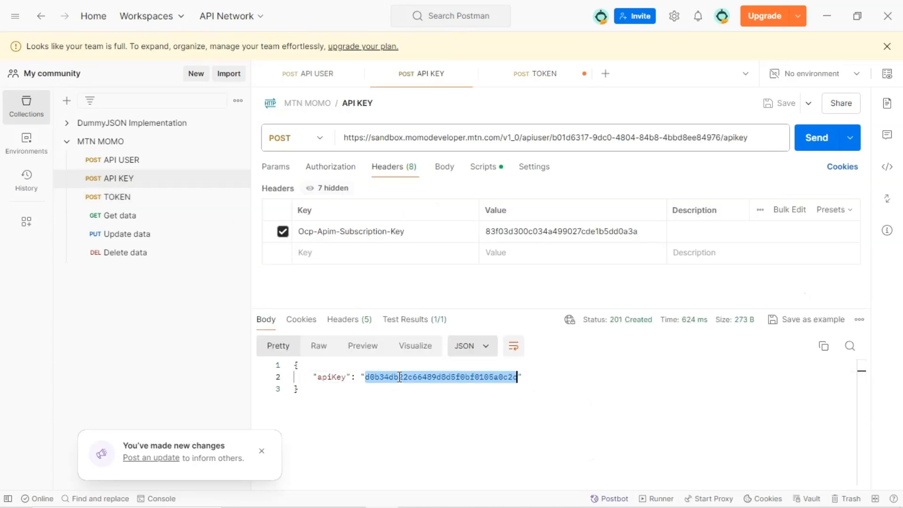
pyautogui.click(137, 198)
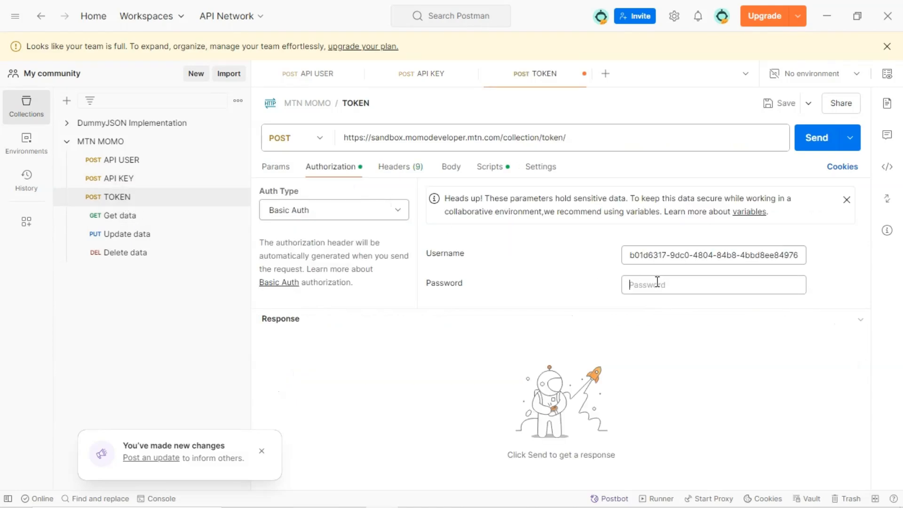
pyautogui.hotkey('ctrl', 'v')
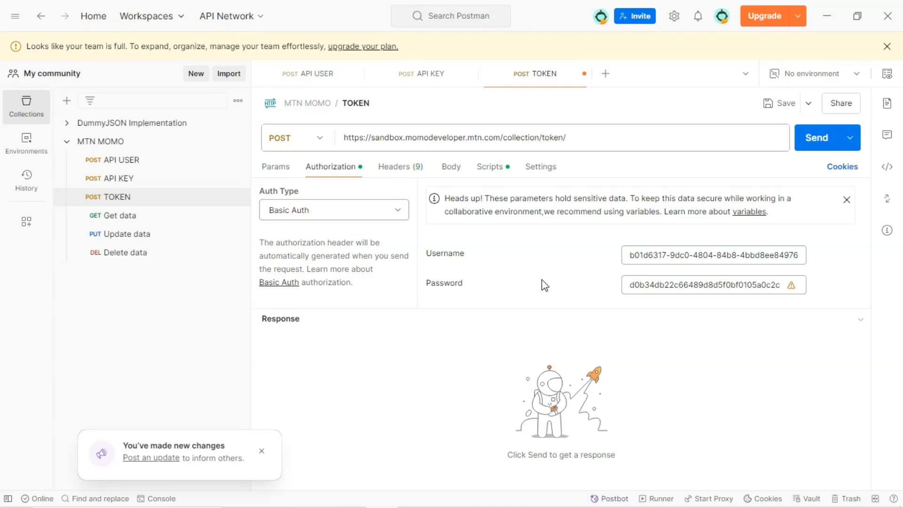
pyautogui.click(806, 141)
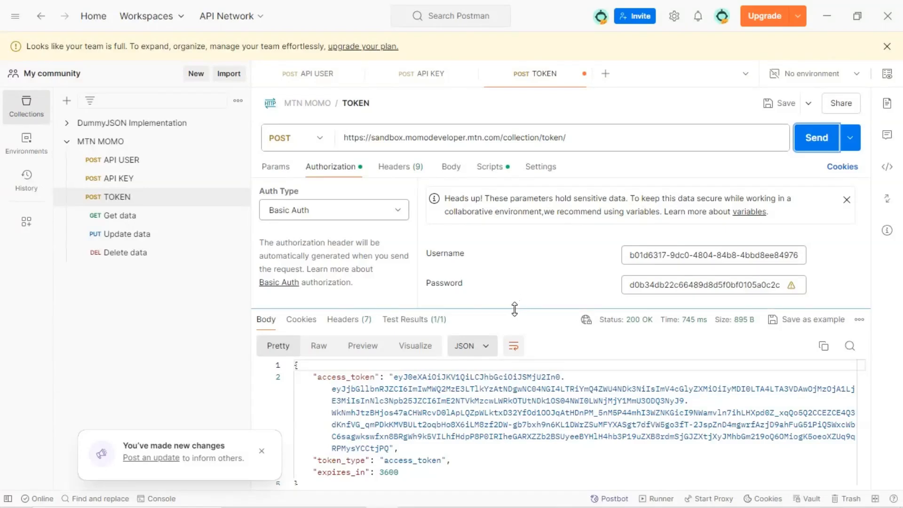
pyautogui.moveTo(545, 309); pyautogui.dragTo(521, 275)
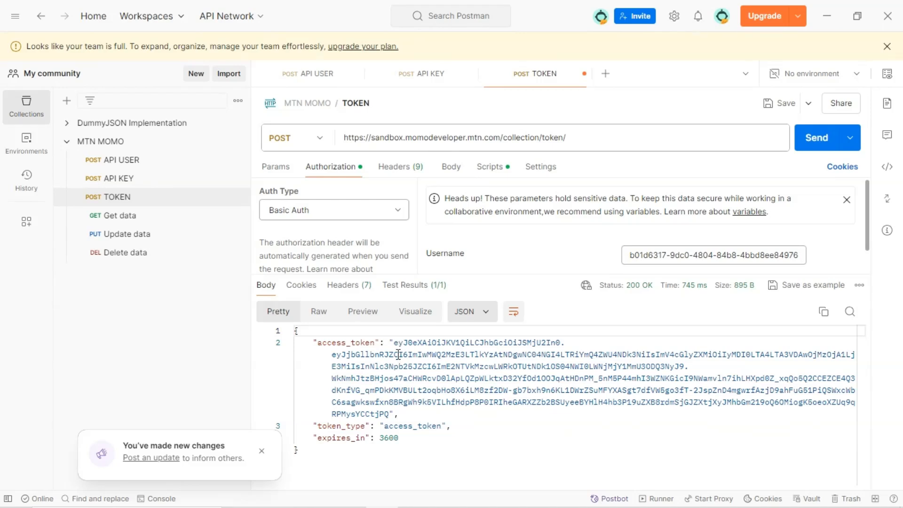
# Resend the TOKEN request and copy the new access_token value from the response
pyautogui.moveTo(394, 343); pyautogui.dragTo(390, 414)
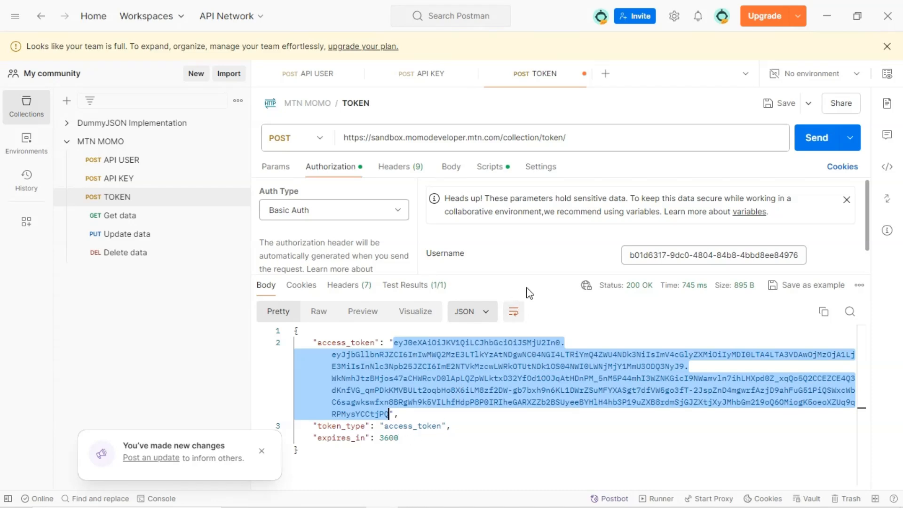
pyautogui.moveTo(530, 275); pyautogui.dragTo(527, 294)
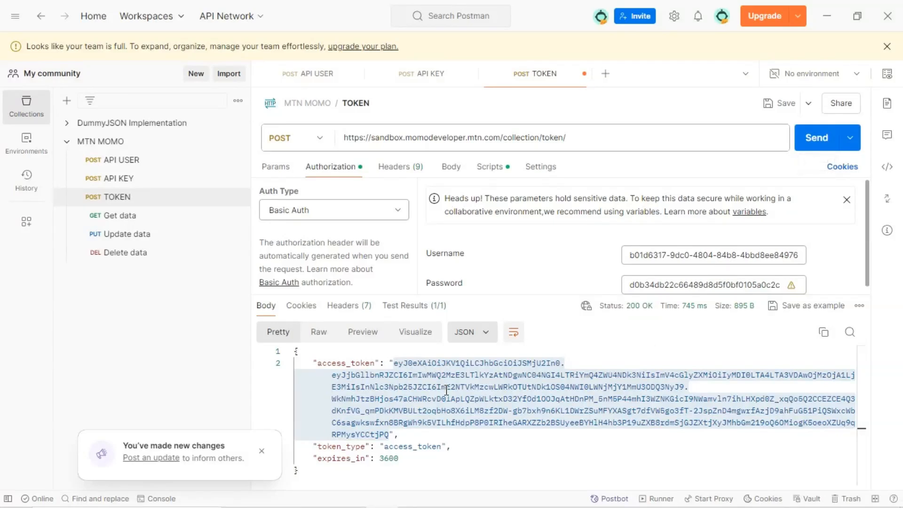
pyautogui.click(812, 141)
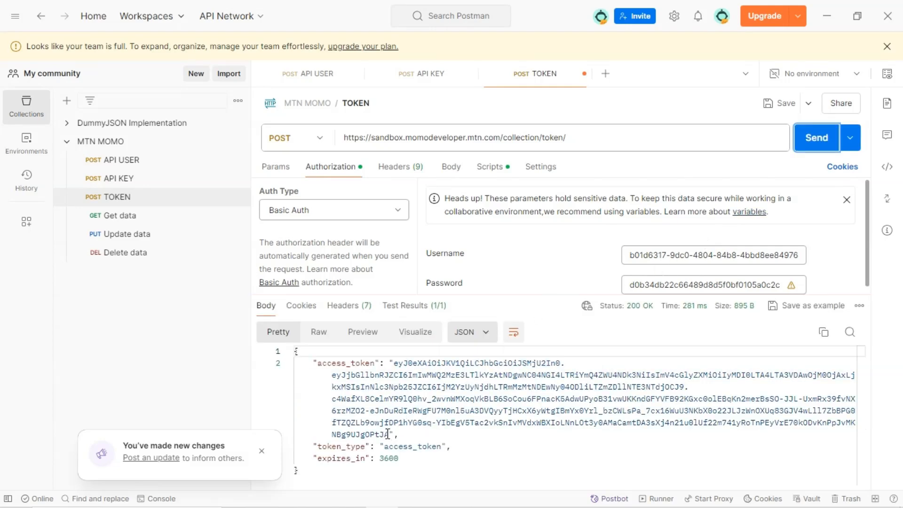
pyautogui.moveTo(391, 433); pyautogui.dragTo(393, 363)
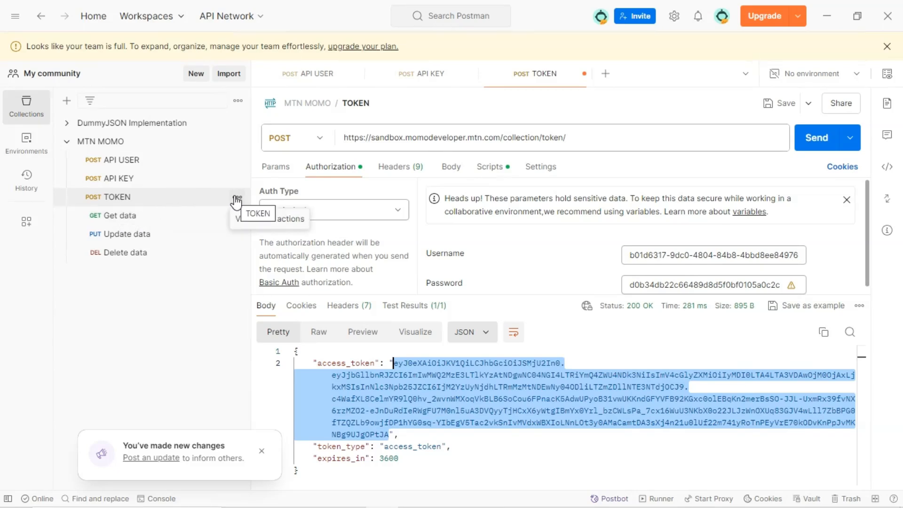
# Rename the Get data request to "Request to pay"
pyautogui.click(158, 218)
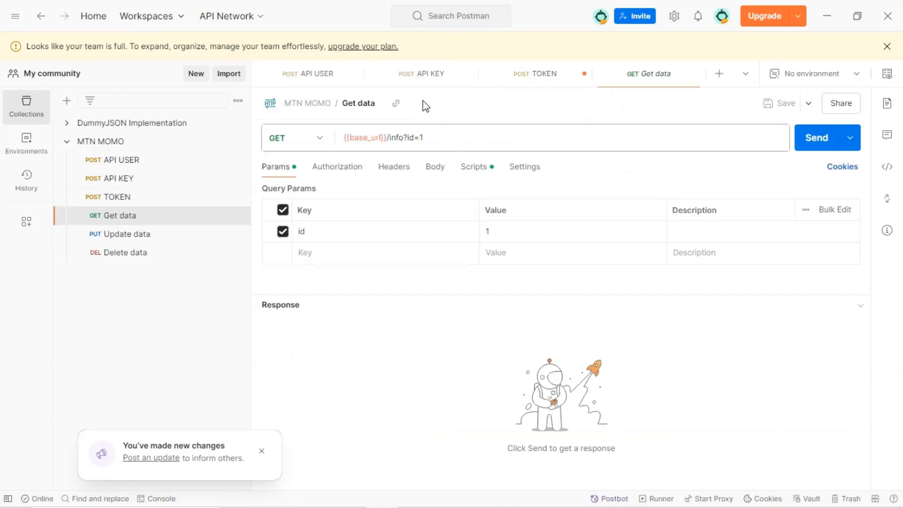
pyautogui.click(368, 103)
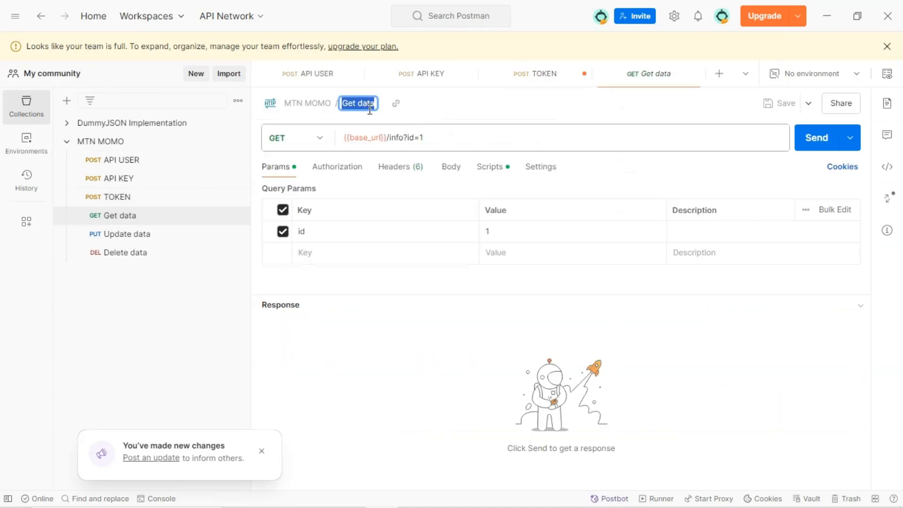
pyautogui.write('REque')
pyautogui.write('est')
pyautogui.write('To')
pyautogui.press('BackSpace')
pyautogui.press('BackSpace')
pyautogui.write('to pay')
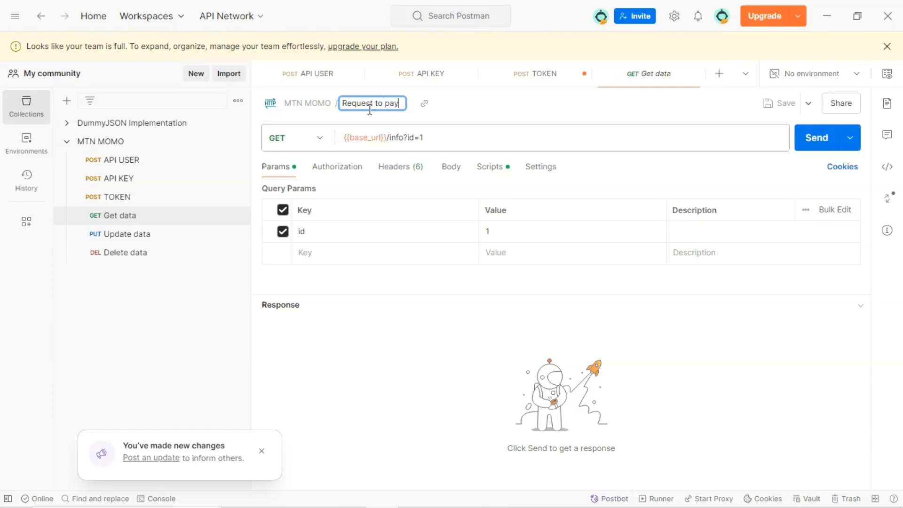
pyautogui.press('Return')
# Change the Request to pay method to POST and disable the id query parameter
pyautogui.click(320, 143)
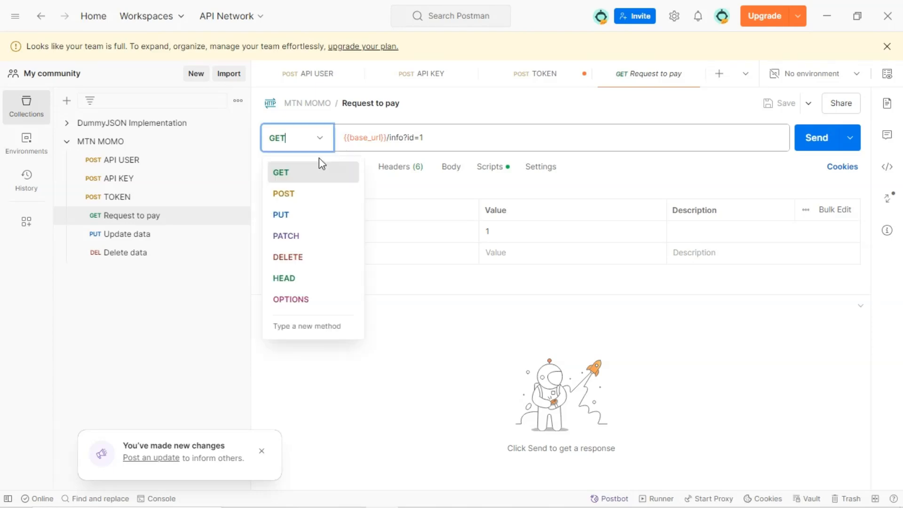
pyautogui.click(308, 205)
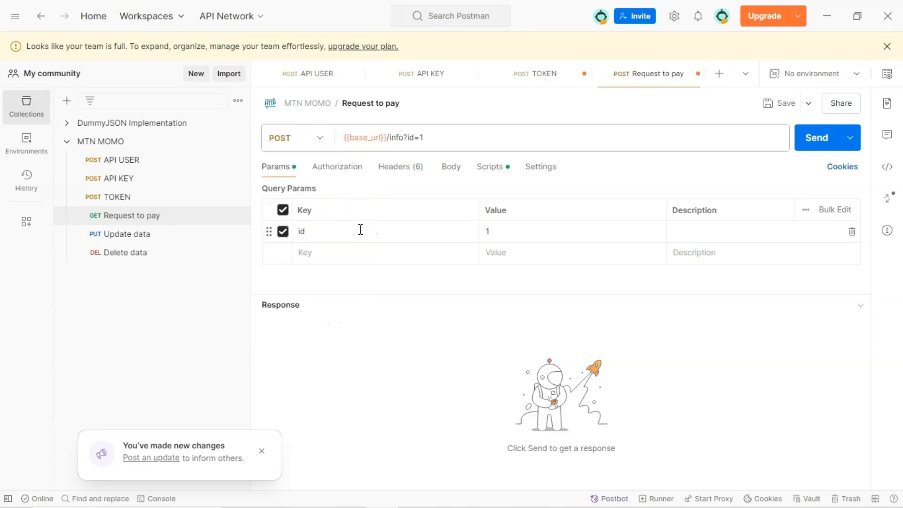
pyautogui.click(283, 230)
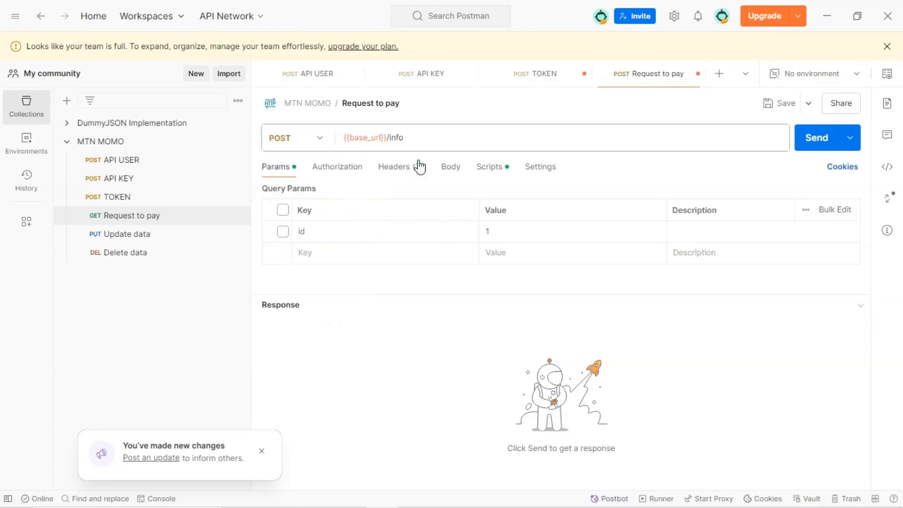
pyautogui.moveTo(404, 137); pyautogui.dragTo(326, 147)
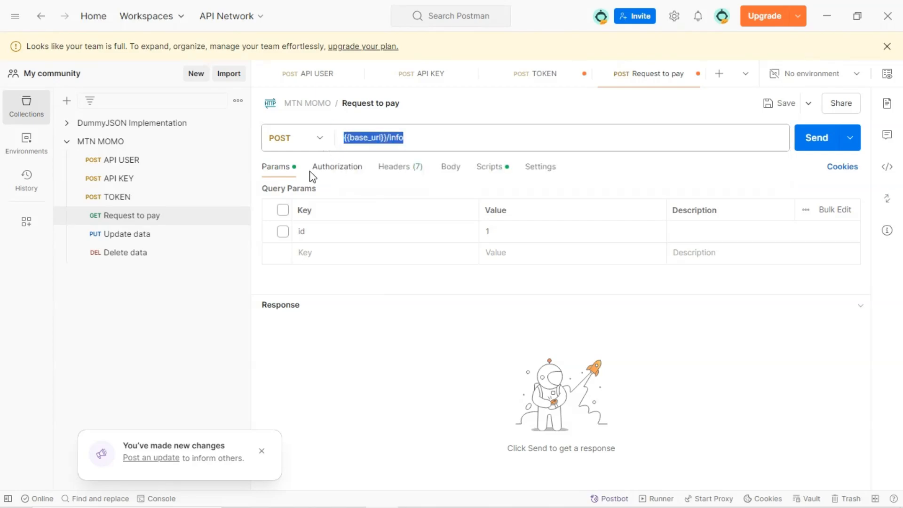
# Set the Request to pay authorization type to Bearer Token
pyautogui.click(335, 166)
pyautogui.click(334, 207)
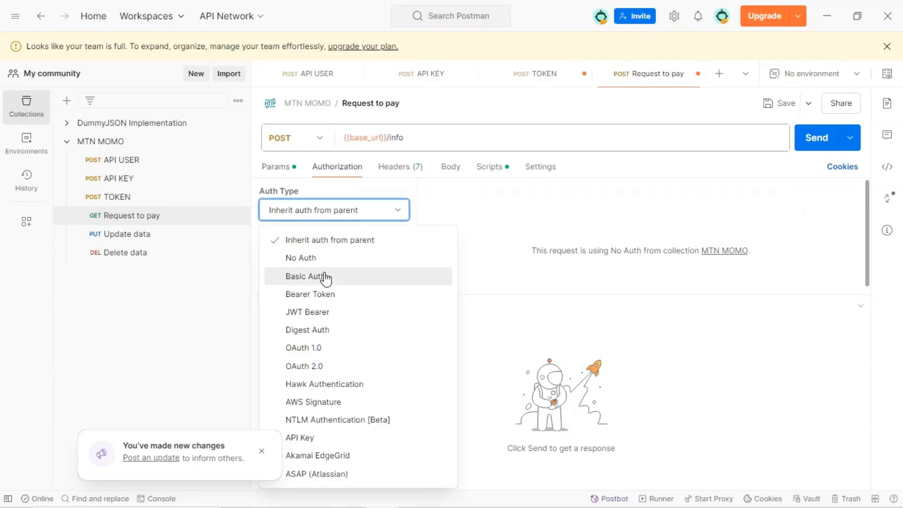
pyautogui.click(352, 302)
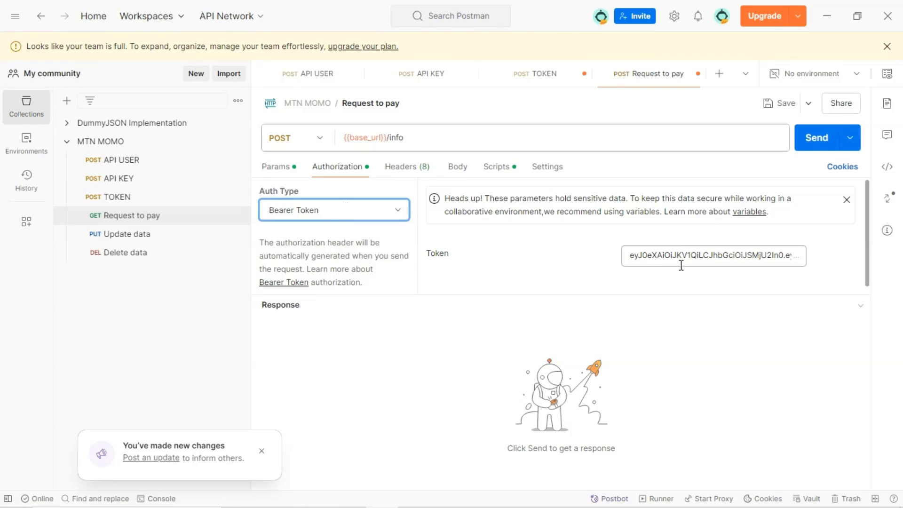
# Replace the bearer token field's contents with the copied access token
pyautogui.click(732, 264)
pyautogui.hotkey('ctrl', 'a')
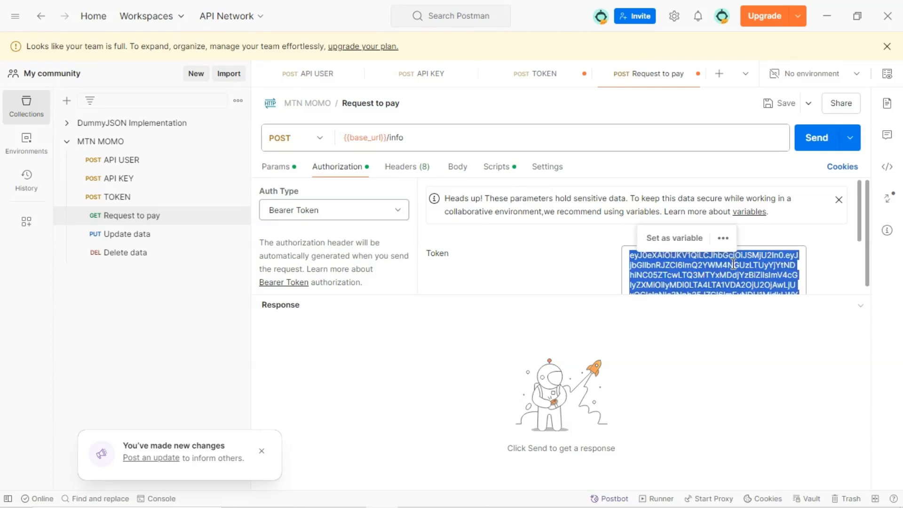
pyautogui.press('BackSpace')
pyautogui.hotkey('ctrl', 'v')
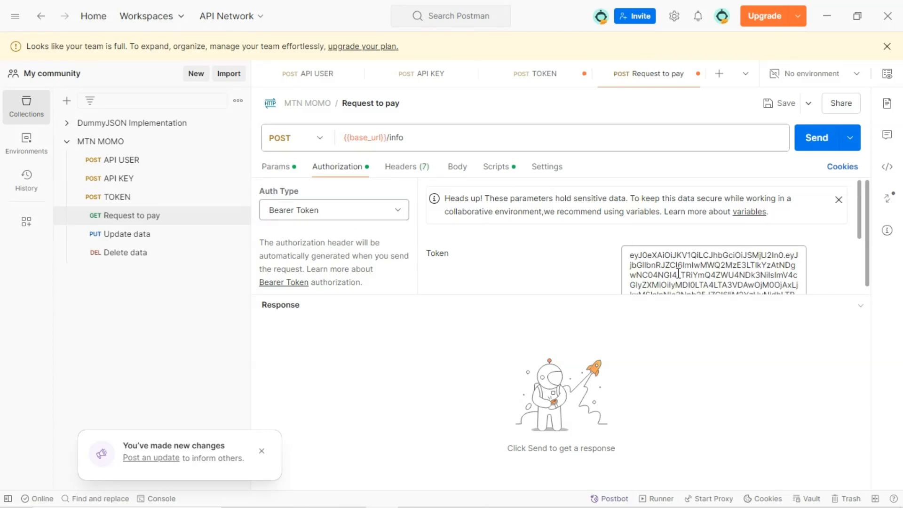
# Save the Request to pay request
pyautogui.scroll(-2, 684, 268)
pyautogui.scroll(-5, 625, 282)
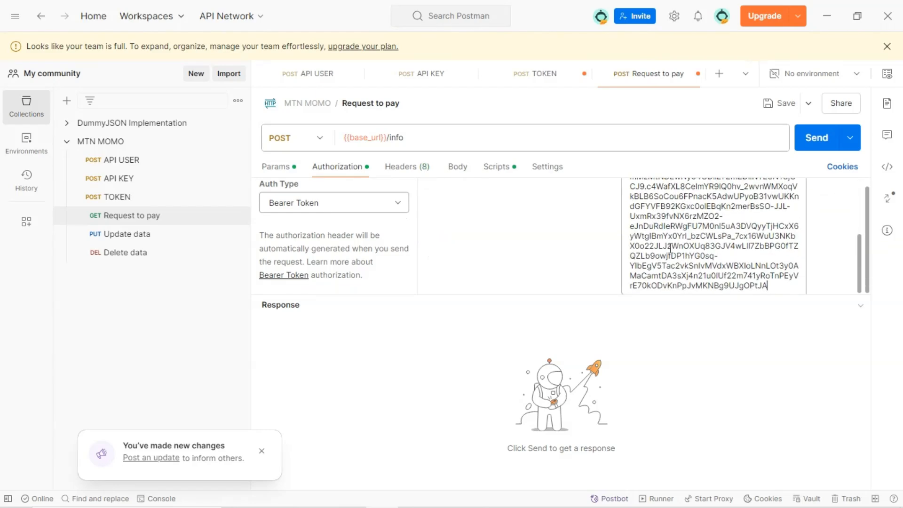
pyautogui.moveTo(594, 297); pyautogui.dragTo(594, 484)
pyautogui.click(669, 258)
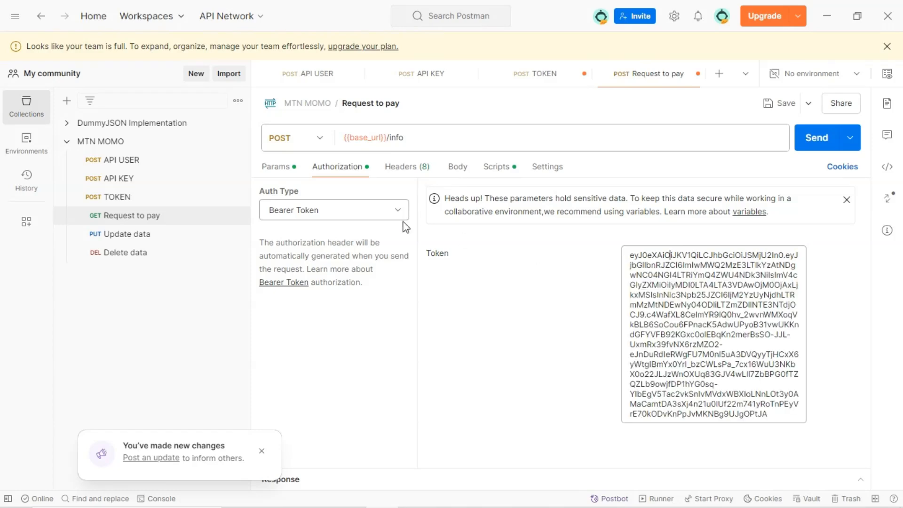
pyautogui.click(380, 217)
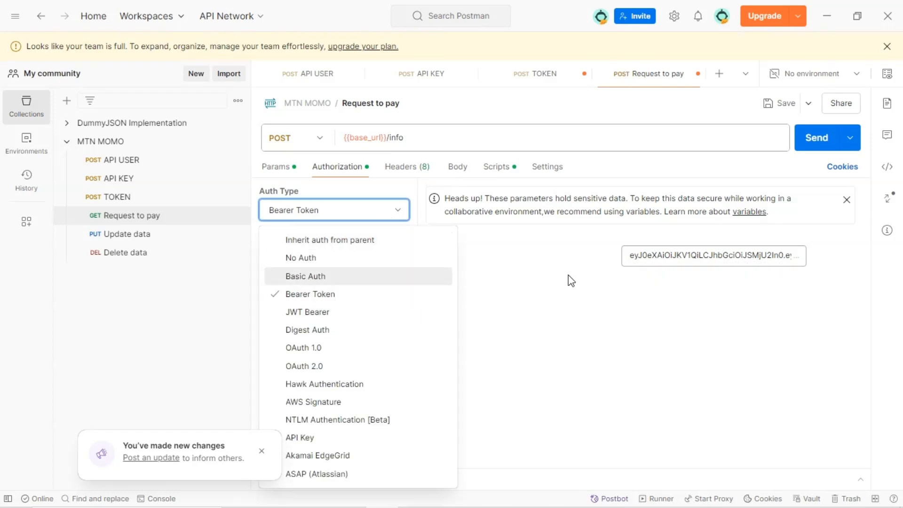
pyautogui.click(580, 281)
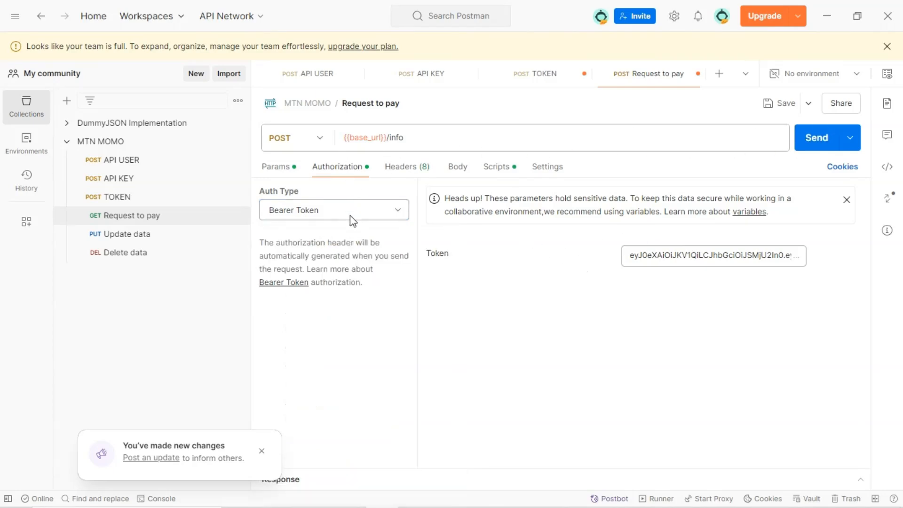
pyautogui.click(778, 105)
# Switch to the browser's MoMo Open APIs workspace and examine the Get Paid Request To Pay request and its authorization
pyautogui.moveTo(421, 138); pyautogui.dragTo(329, 142)
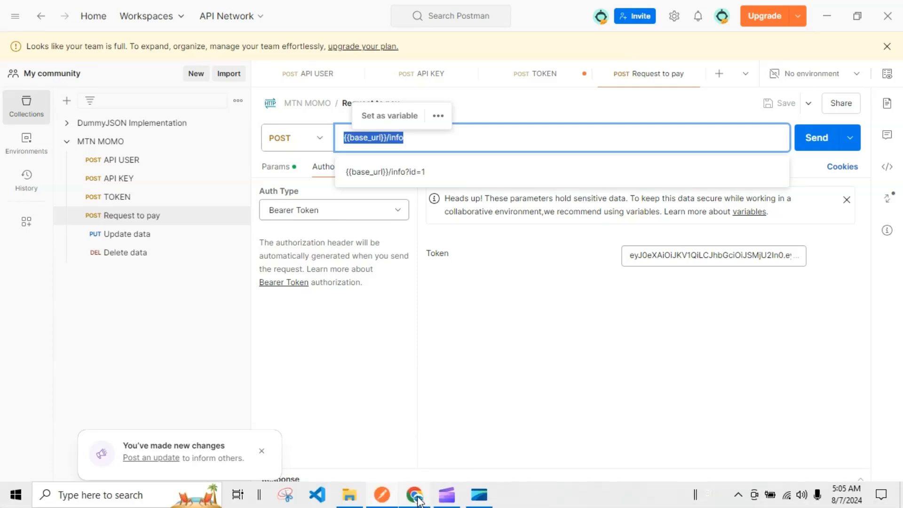
pyautogui.click(418, 499)
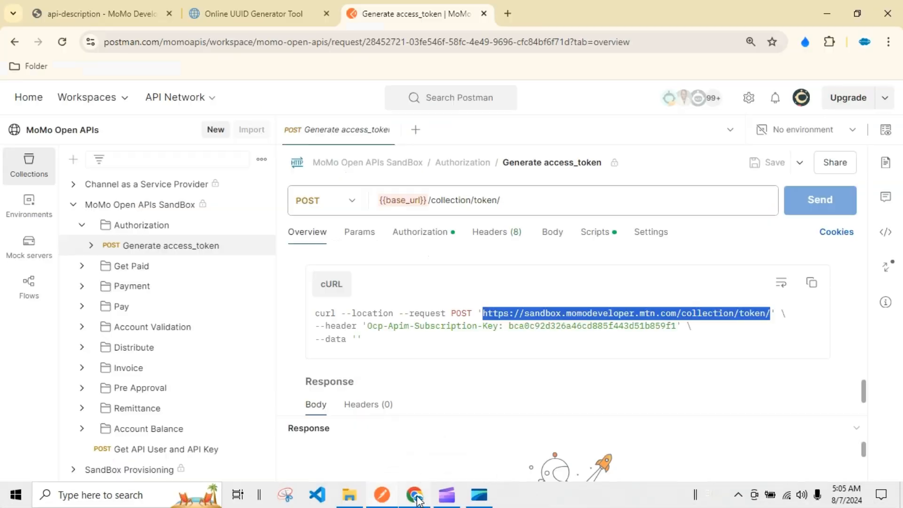
pyautogui.click(129, 310)
pyautogui.click(132, 287)
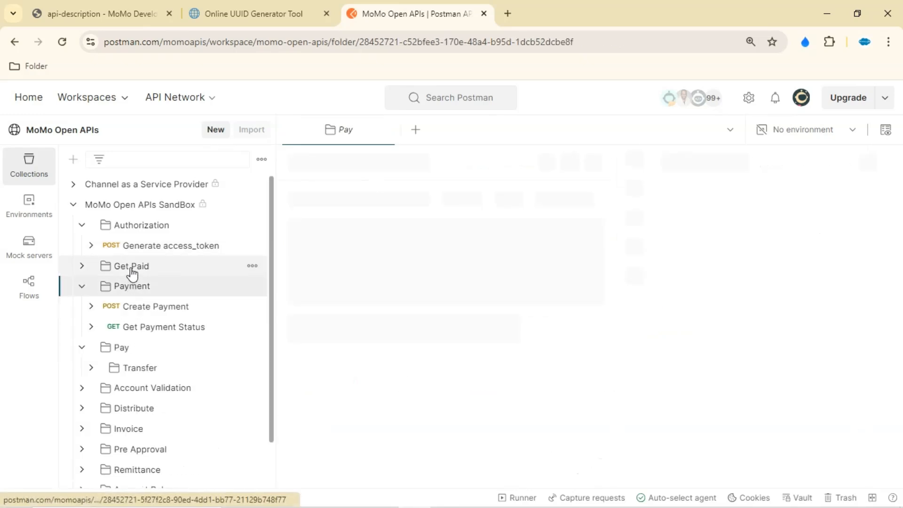
pyautogui.click(131, 268)
pyautogui.click(151, 285)
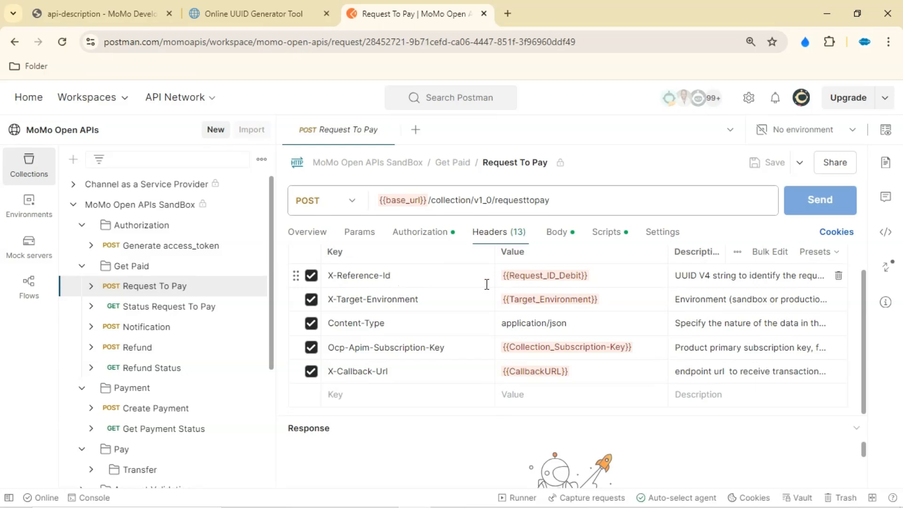
pyautogui.moveTo(503, 278)
pyautogui.moveTo(549, 274)
pyautogui.click(416, 244)
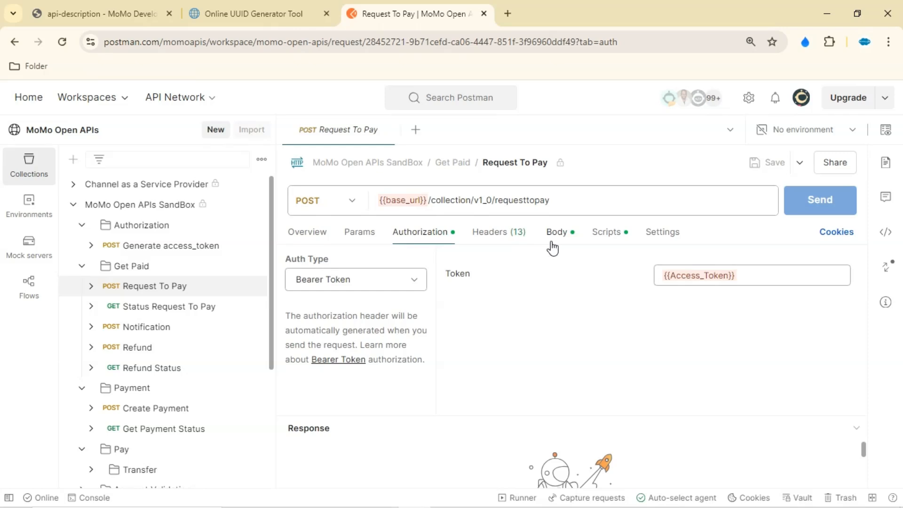
# Copy the X-Reference-Id header key from the reference Request To Pay and add it as a new header on Request to pay
pyautogui.click(496, 238)
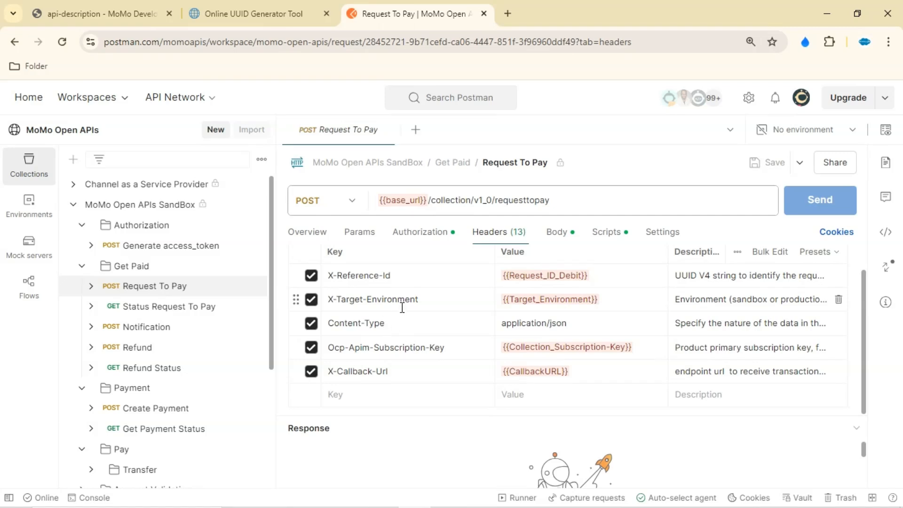
pyautogui.click(389, 277)
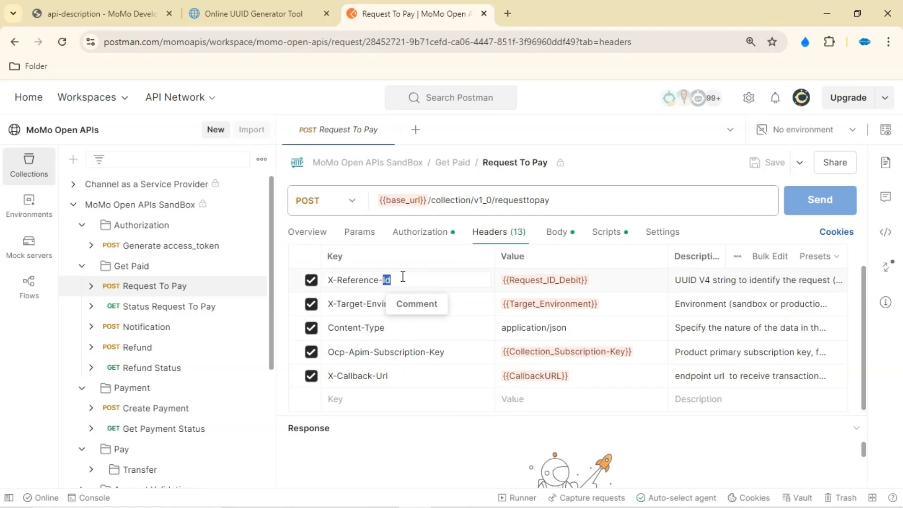
pyautogui.moveTo(400, 280); pyautogui.dragTo(329, 281)
pyautogui.hotkey('ctrl', 'c')
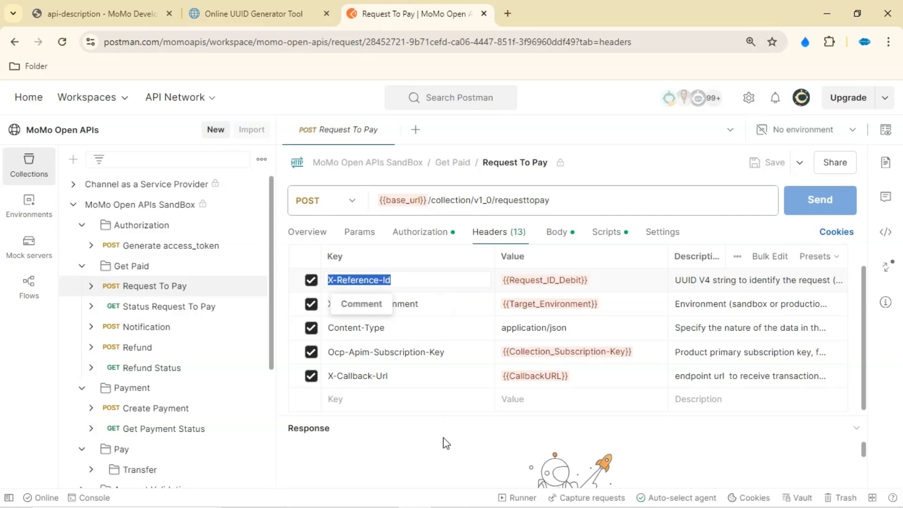
pyautogui.moveTo(418, 506)
pyautogui.click(382, 495)
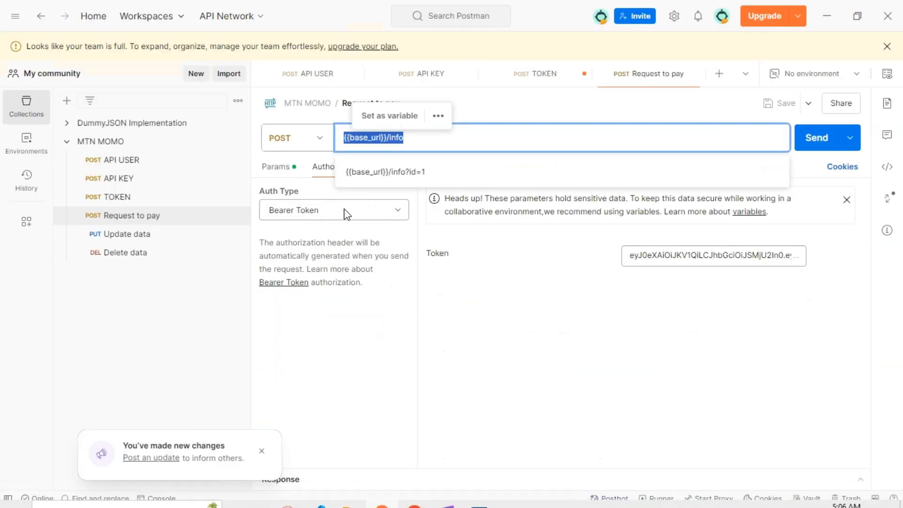
pyautogui.click(514, 285)
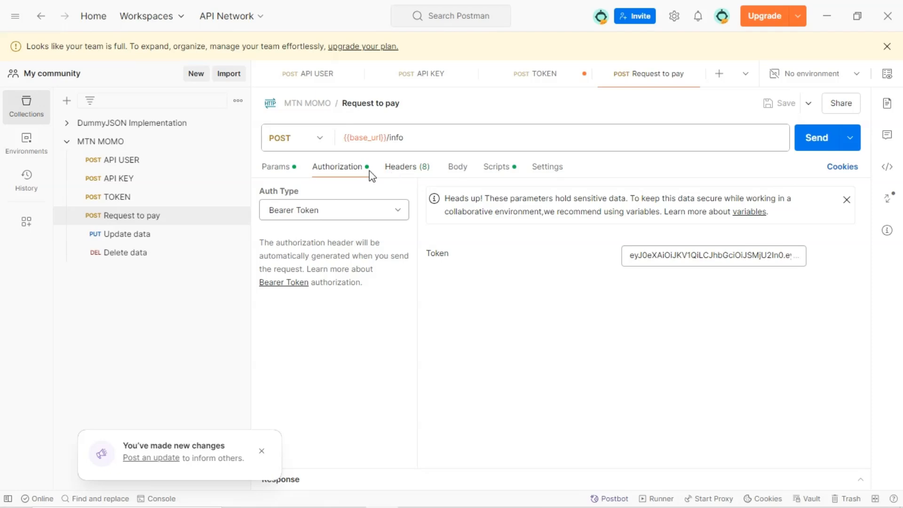
pyautogui.click(396, 175)
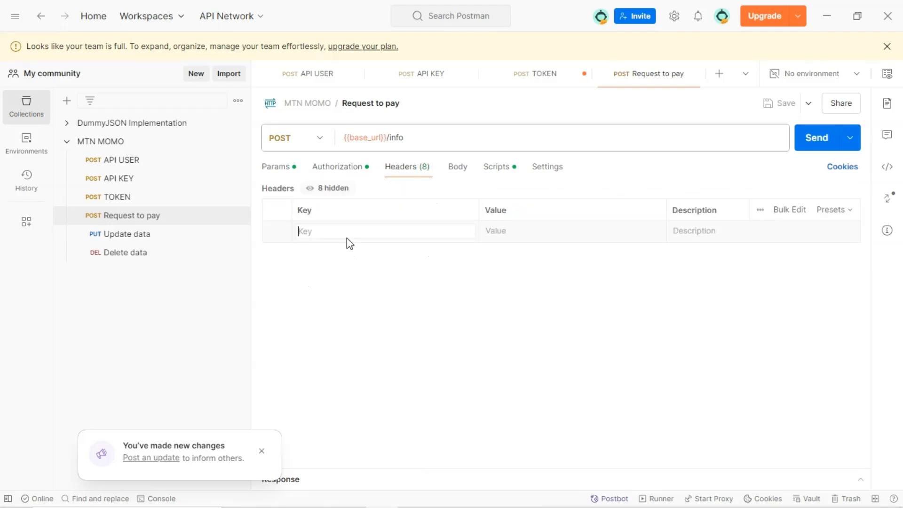
pyautogui.hotkey('ctrl', 'v')
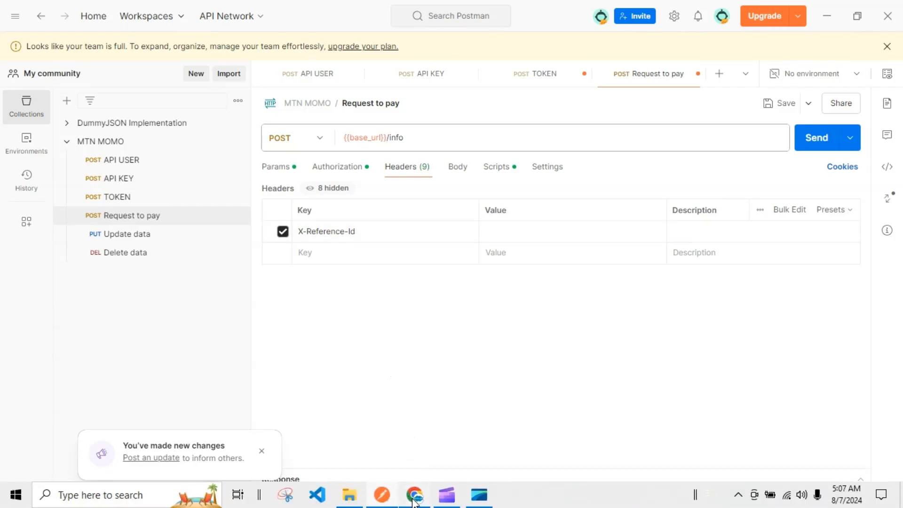
# Generate a fresh version 4 UUID and paste it as the X-Reference-Id header value
pyautogui.click(408, 496)
pyautogui.click(253, 14)
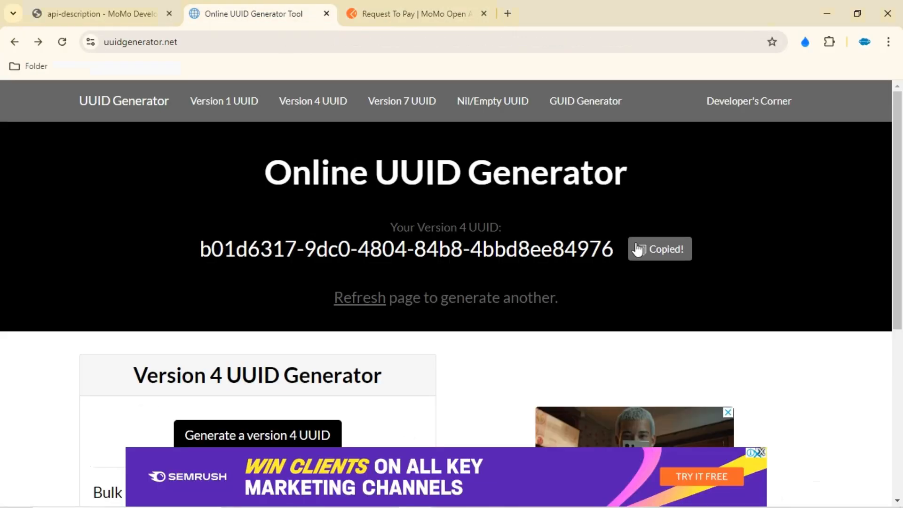
pyautogui.click(361, 307)
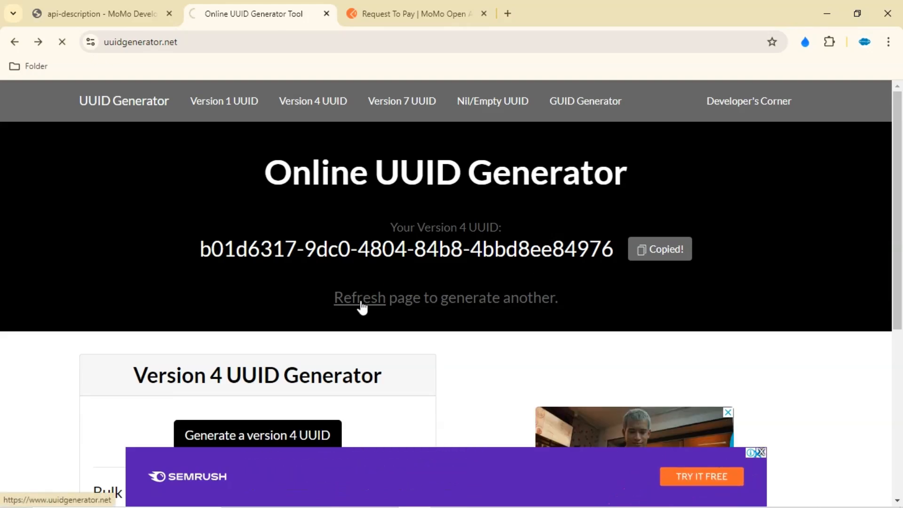
pyautogui.click(648, 256)
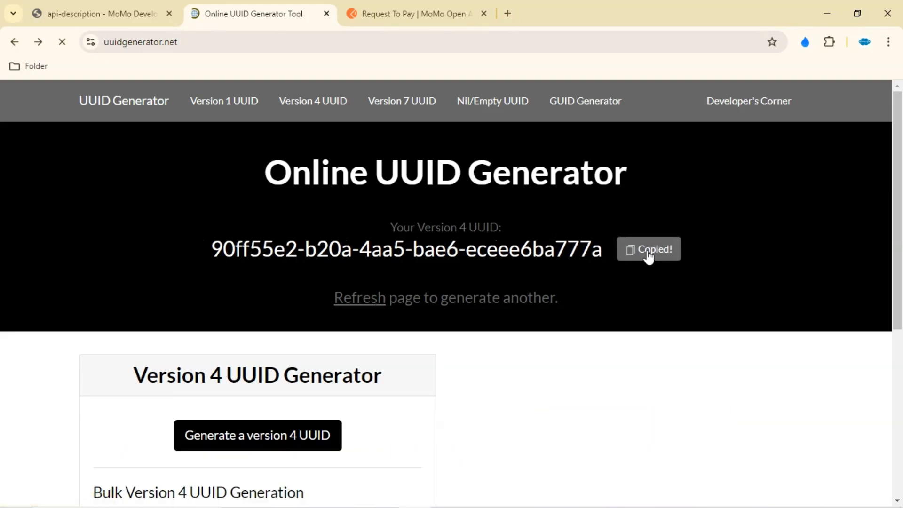
pyautogui.click(380, 496)
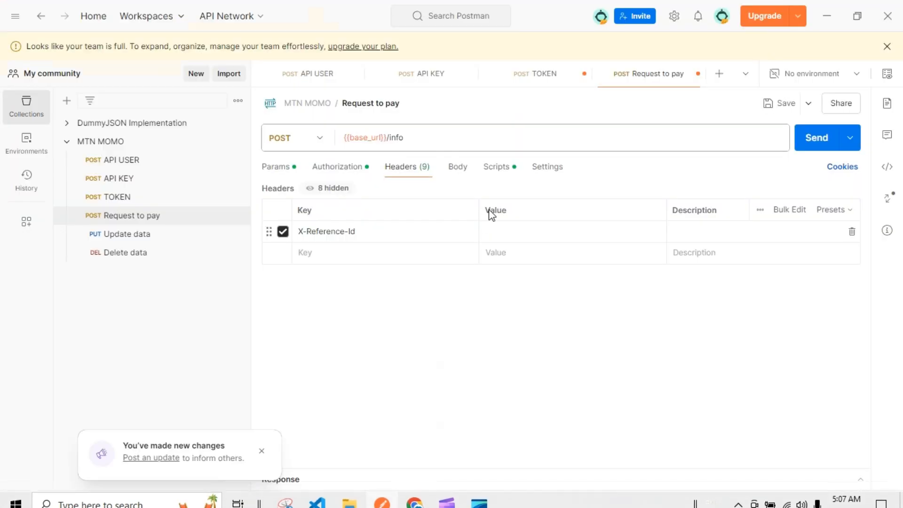
pyautogui.click(514, 233)
pyautogui.hotkey('ctrl', 'v')
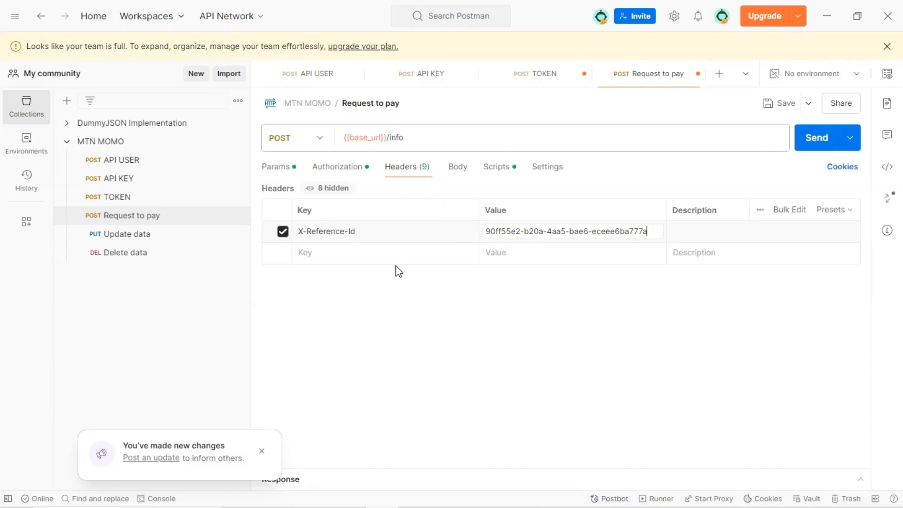
pyautogui.click(351, 254)
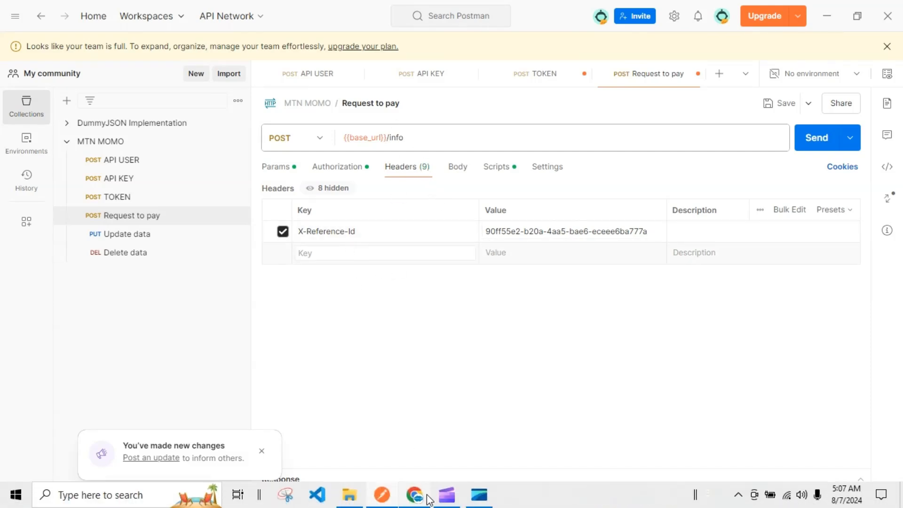
# Copy the X-Target-Environment key from the reference and add it as a header with the value sandbox
pyautogui.click(414, 496)
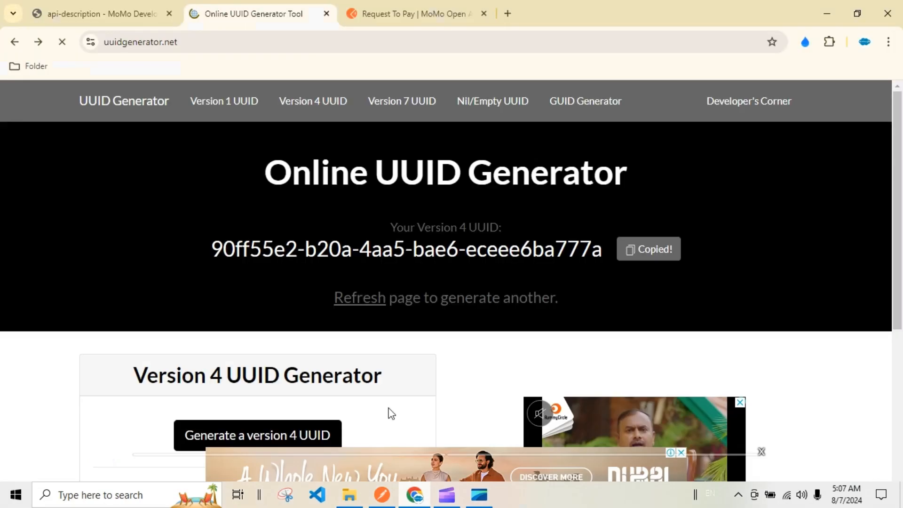
pyautogui.click(390, 14)
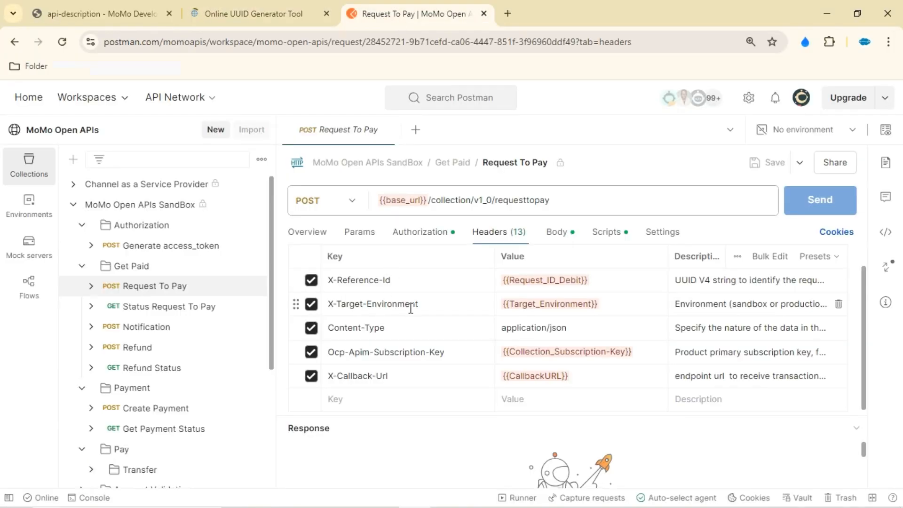
pyautogui.moveTo(418, 304); pyautogui.dragTo(325, 303)
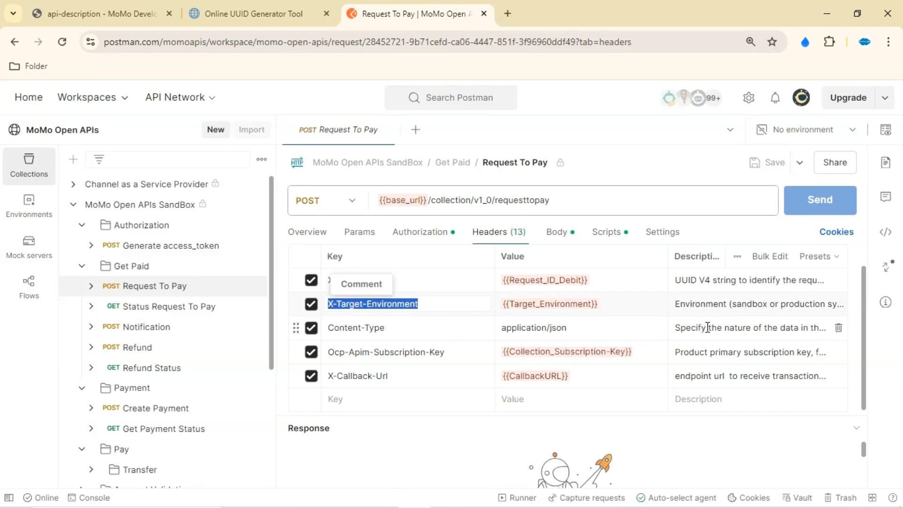
pyautogui.click(680, 304)
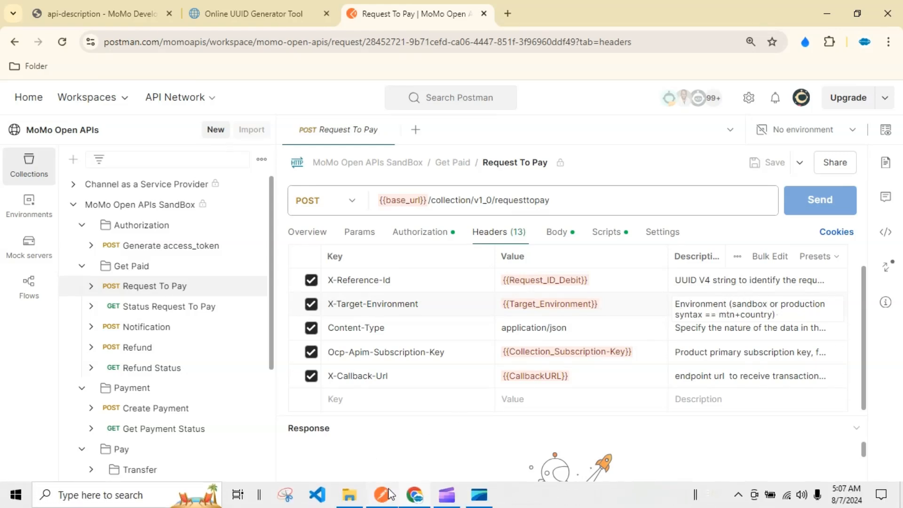
pyautogui.click(389, 493)
pyautogui.click(362, 255)
pyautogui.hotkey('ctrl', 'v')
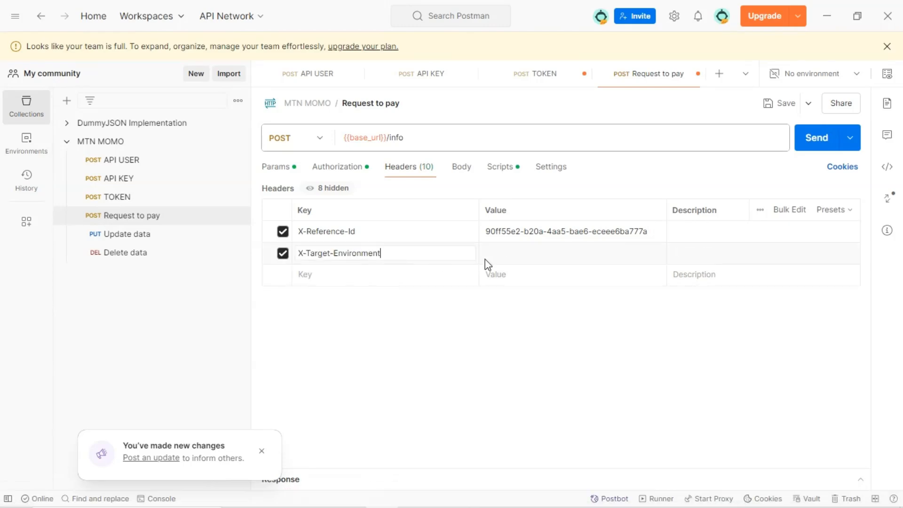
pyautogui.click(569, 261)
pyautogui.write('sandbox')
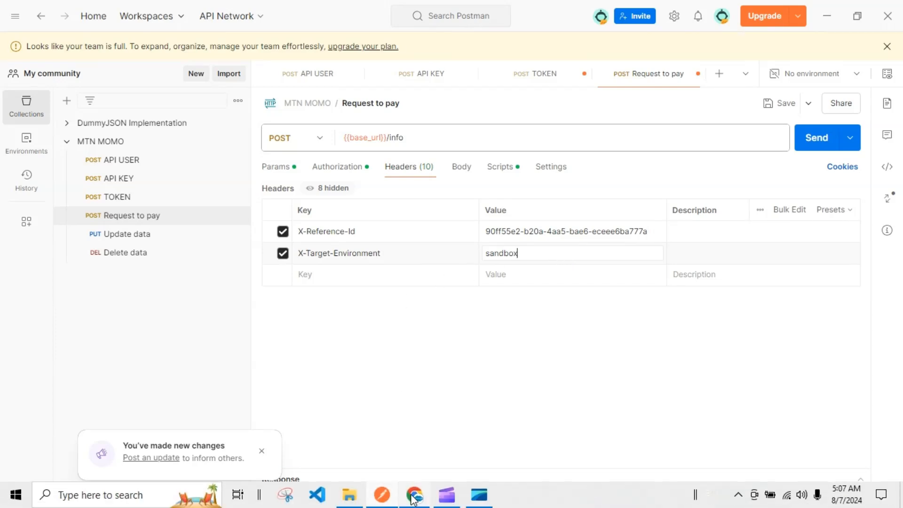
# Copy the Ocp-Apim-Subscription-Key header key from the reference and add it as a new header
pyautogui.click(414, 501)
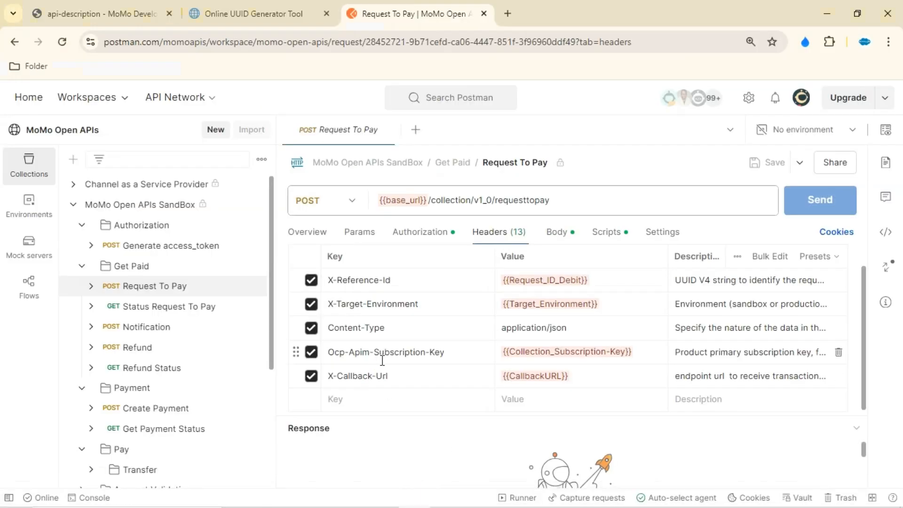
pyautogui.click(451, 355)
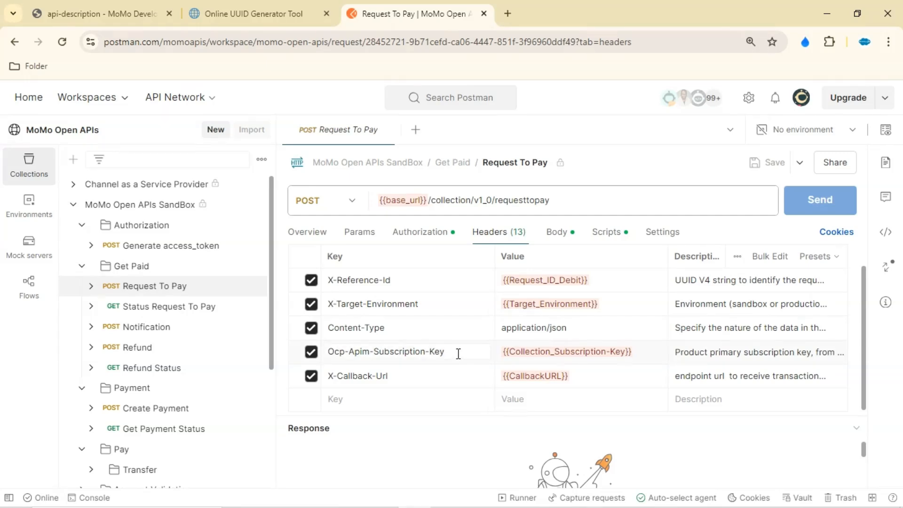
pyautogui.moveTo(458, 354); pyautogui.dragTo(330, 360)
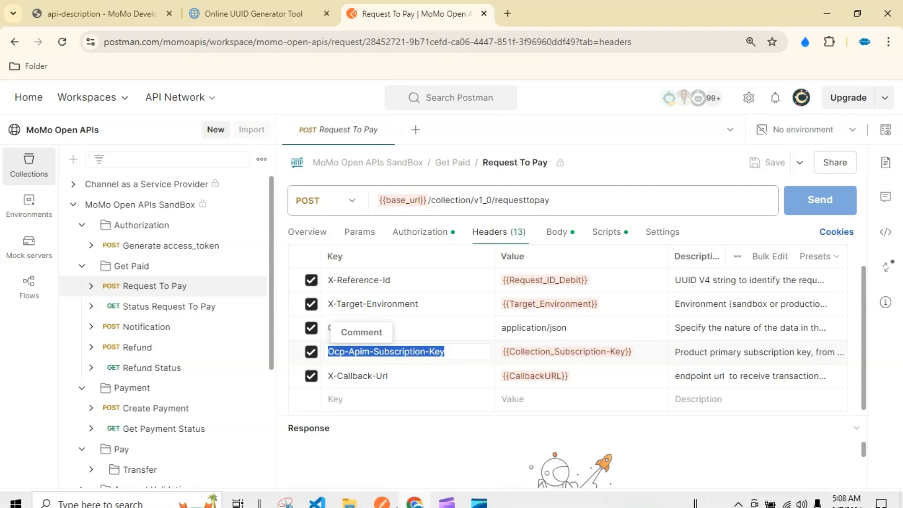
pyautogui.click(407, 497)
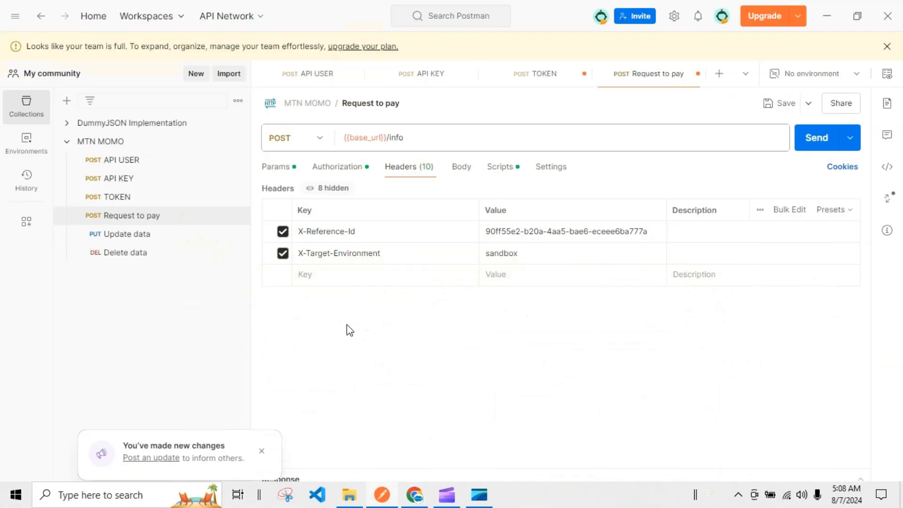
pyautogui.click(363, 275)
pyautogui.hotkey('ctrl', 'v')
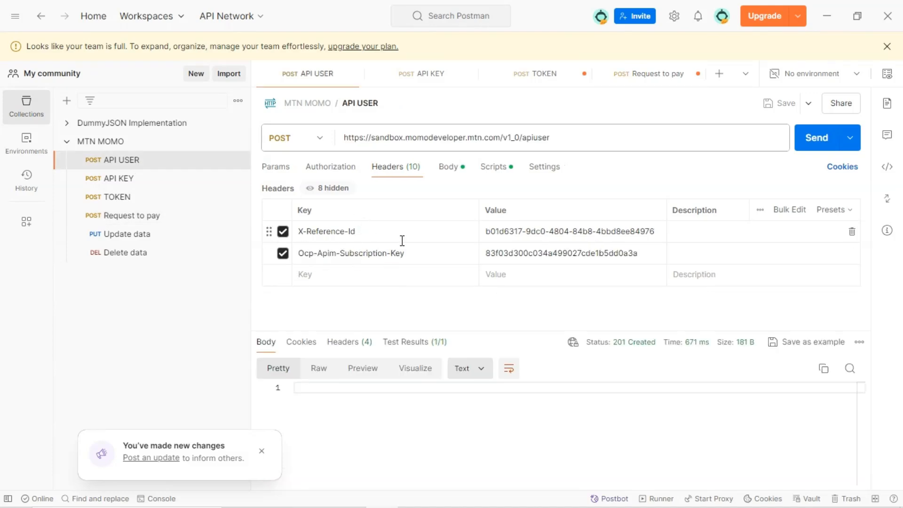
# Copy the subscription key from the API USER request's headers and paste it as the Ocp-Apim-Subscription-Key value
pyautogui.doubleClick(534, 254)
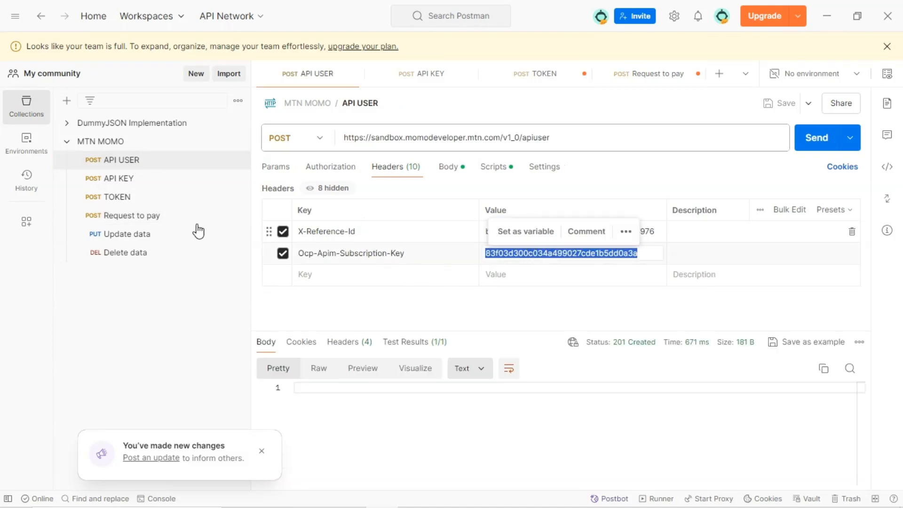
pyautogui.click(150, 216)
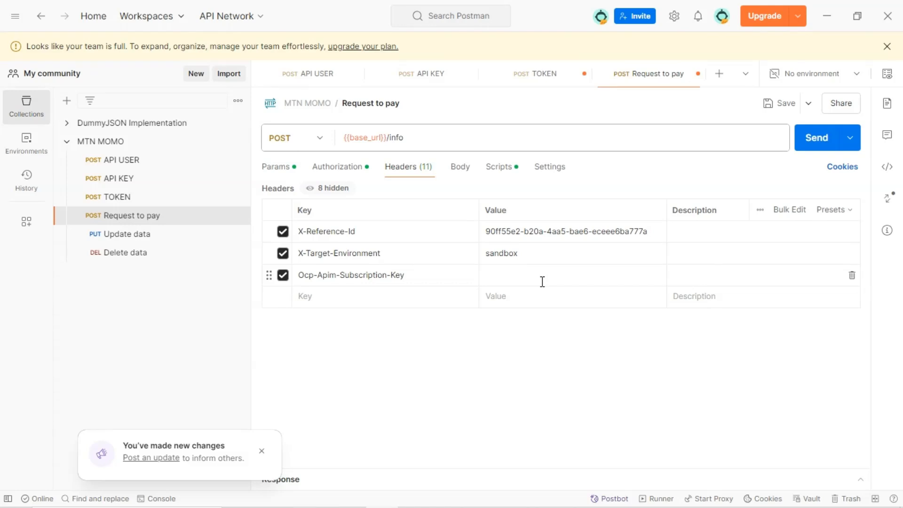
pyautogui.click(540, 283)
pyautogui.hotkey('ctrl', 'v')
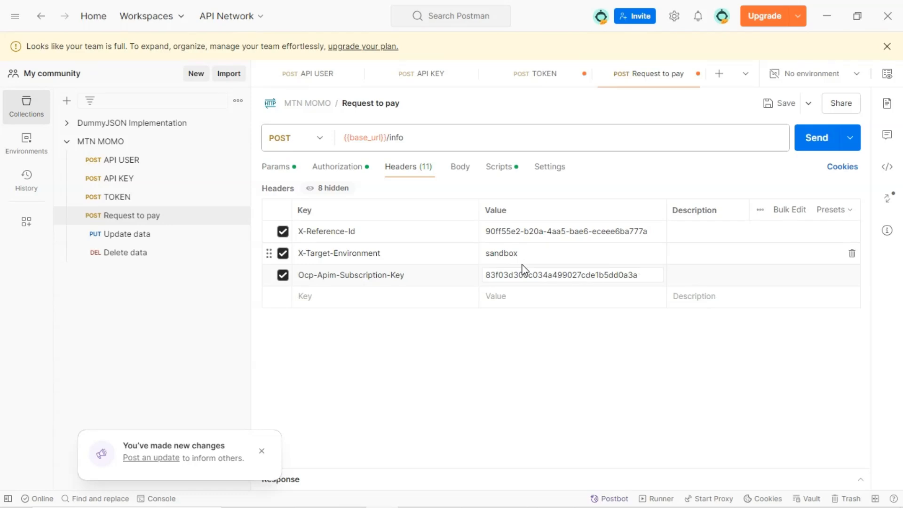
# Copy the reference's JSON body (amount 600, currency EUR, payer MSISDN, MoMo Market Payment notes) and paste it as the raw body
pyautogui.click(460, 170)
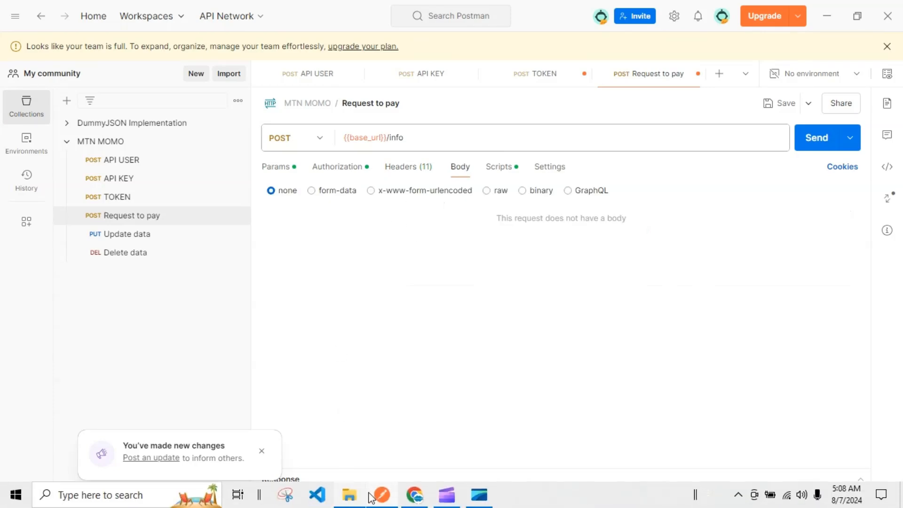
pyautogui.click(385, 499)
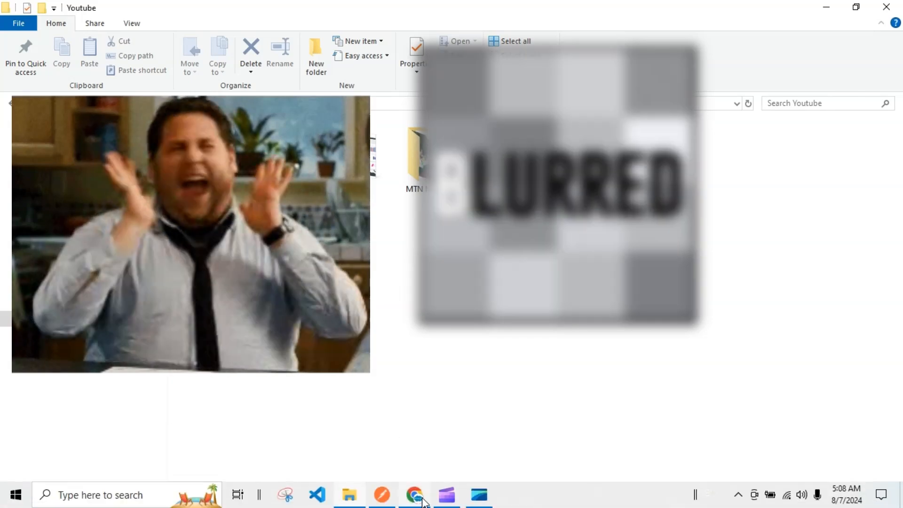
pyautogui.click(423, 497)
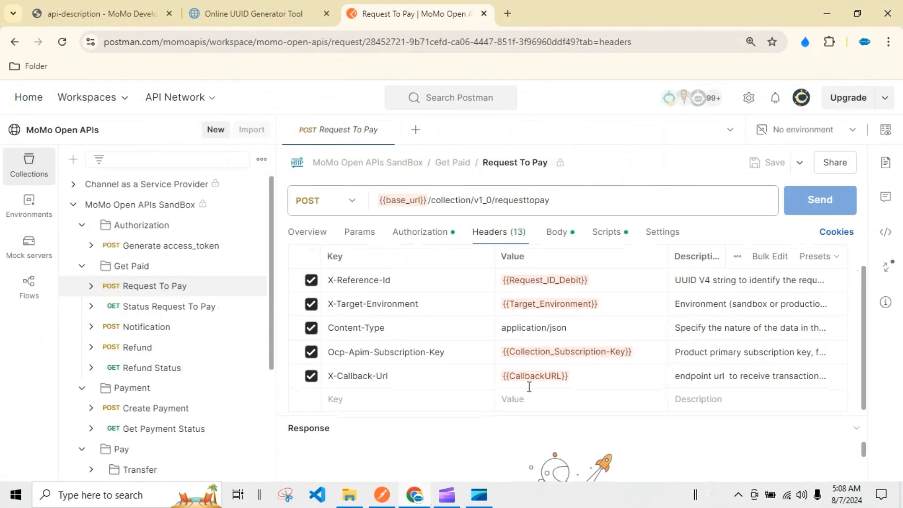
pyautogui.click(554, 235)
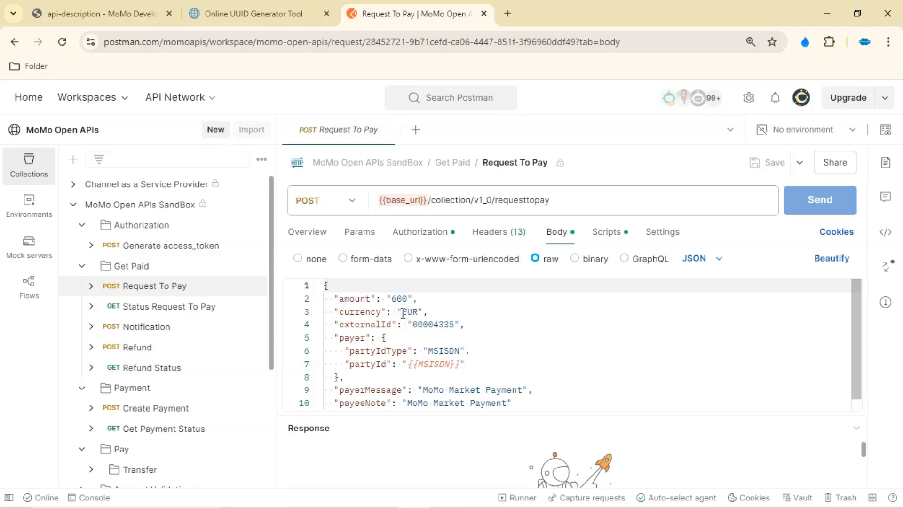
pyautogui.scroll(-1, 403, 390)
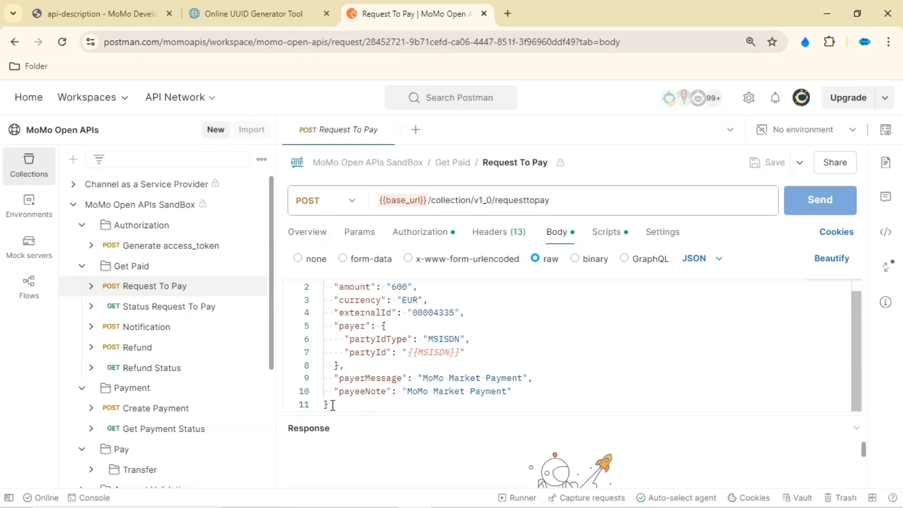
pyautogui.moveTo(332, 404); pyautogui.dragTo(322, 288)
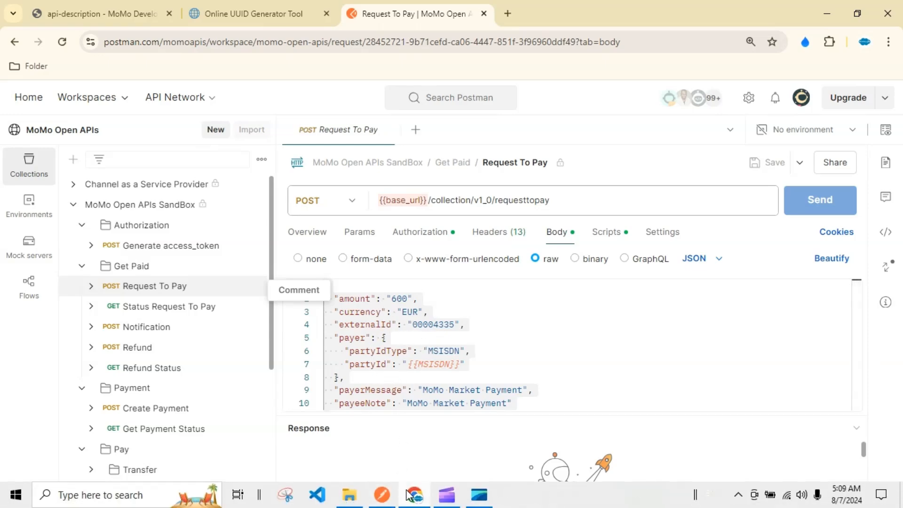
pyautogui.click(382, 494)
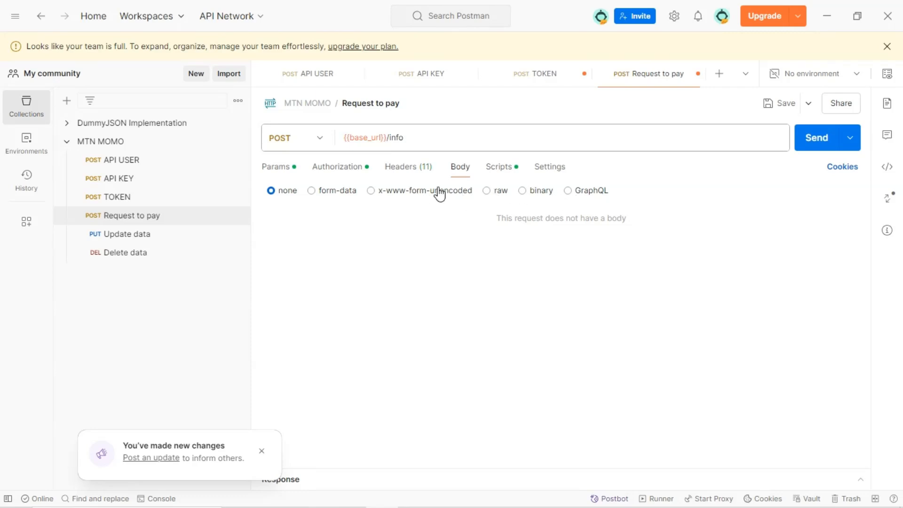
pyautogui.click(497, 190)
pyautogui.hotkey('ctrl', 'v')
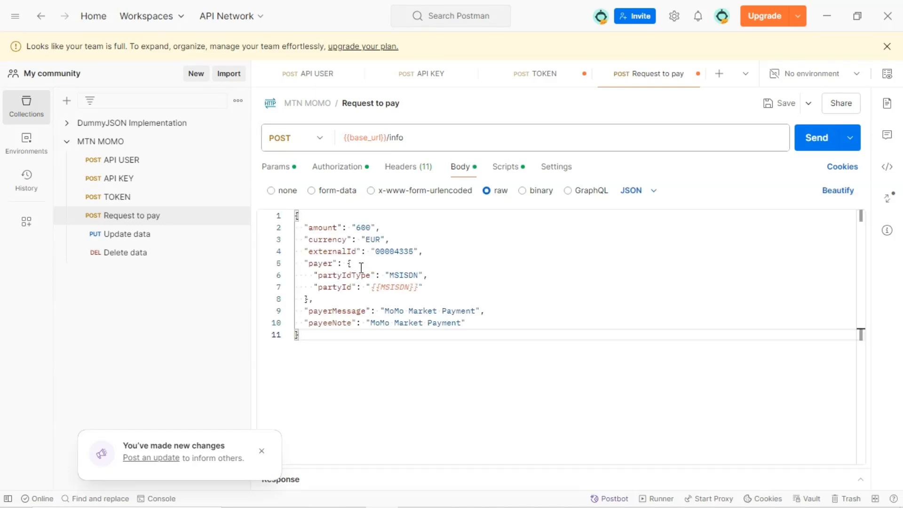
# Replace the MSISDN placeholder in the payer's partyId with 123456789
pyautogui.moveTo(371, 288); pyautogui.dragTo(418, 287)
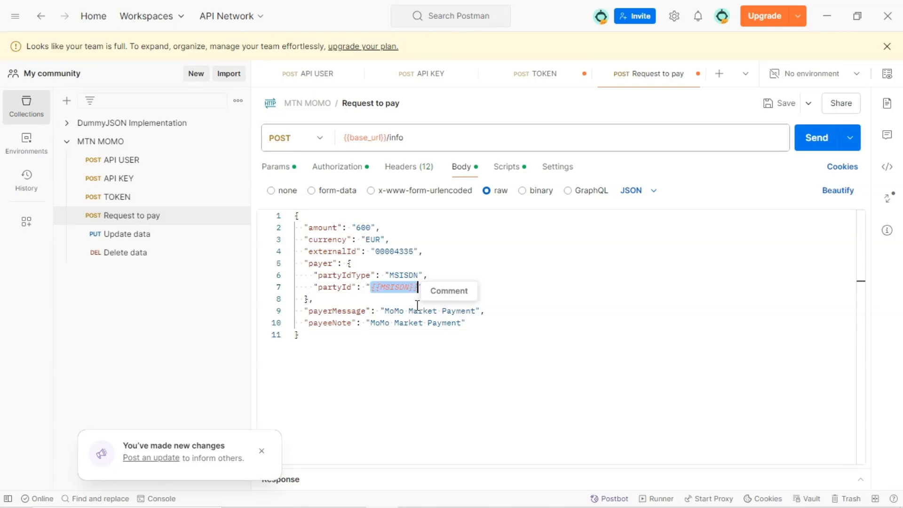
pyautogui.press('BackSpace')
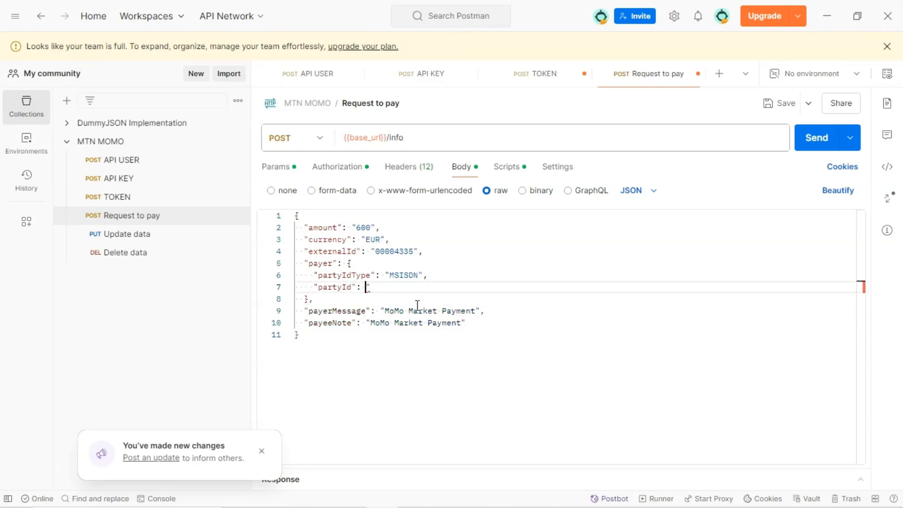
pyautogui.write('"123')
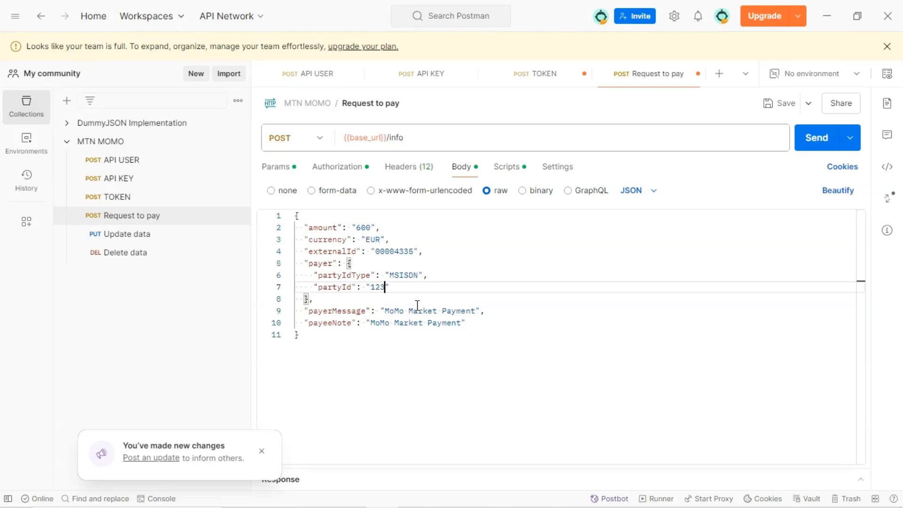
pyautogui.write('456788')
pyautogui.press('BackSpace')
pyautogui.click(394, 312)
pyautogui.moveTo(385, 312); pyautogui.dragTo(475, 315)
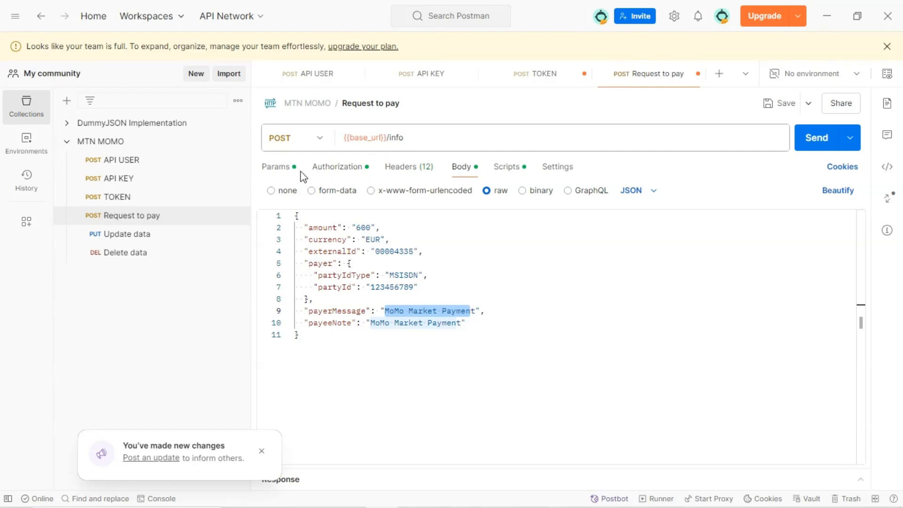
pyautogui.click(277, 168)
# Switch to the browser reference and copy the requesttopay URL from the Request To Pay cURL example
pyautogui.moveTo(426, 497)
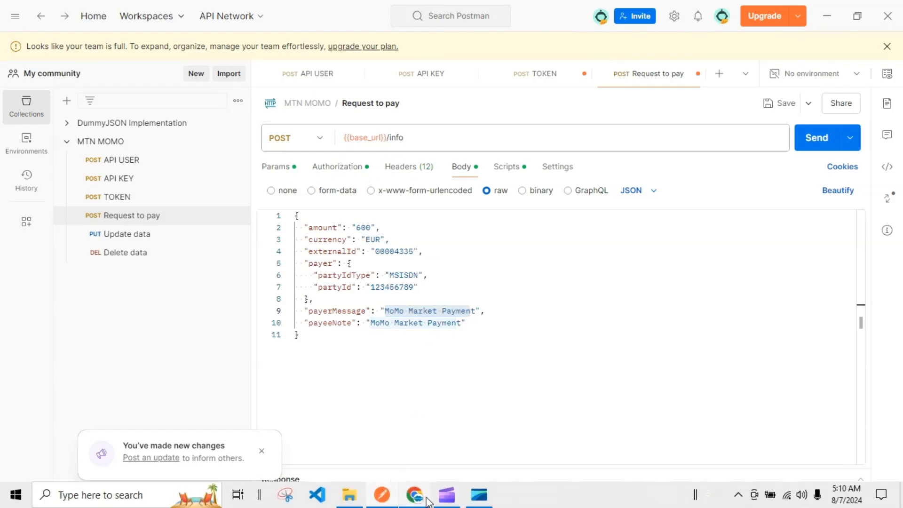
pyautogui.click(423, 455)
pyautogui.scroll(-1, 417, 366)
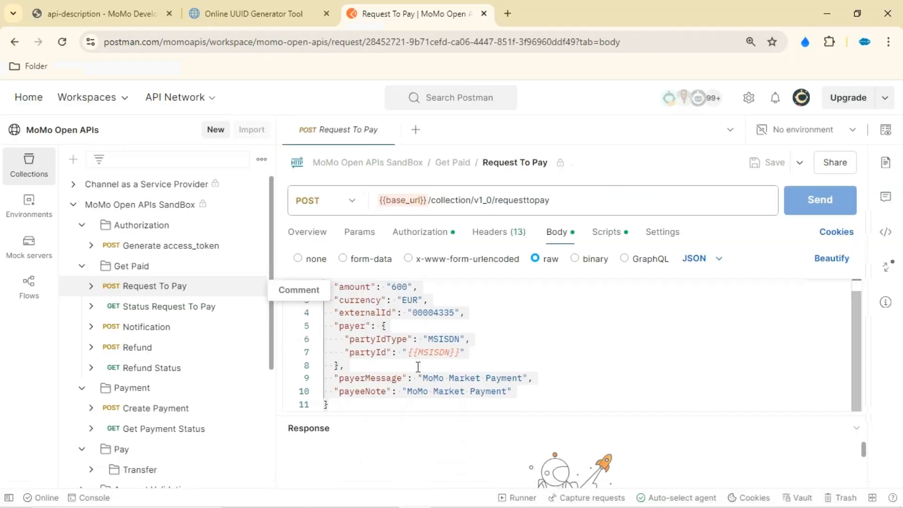
pyautogui.scroll(1, 416, 362)
pyautogui.click(317, 233)
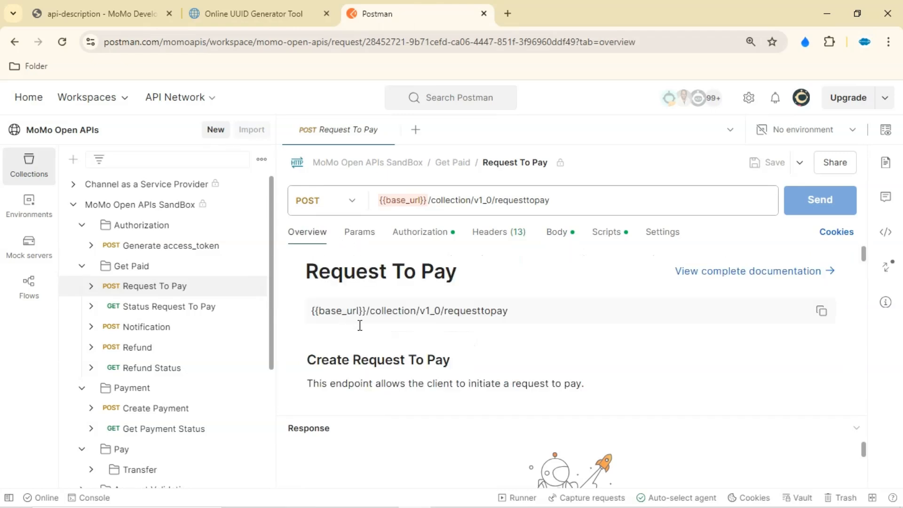
pyautogui.scroll(-15, 407, 356)
pyautogui.scroll(-3, 407, 356)
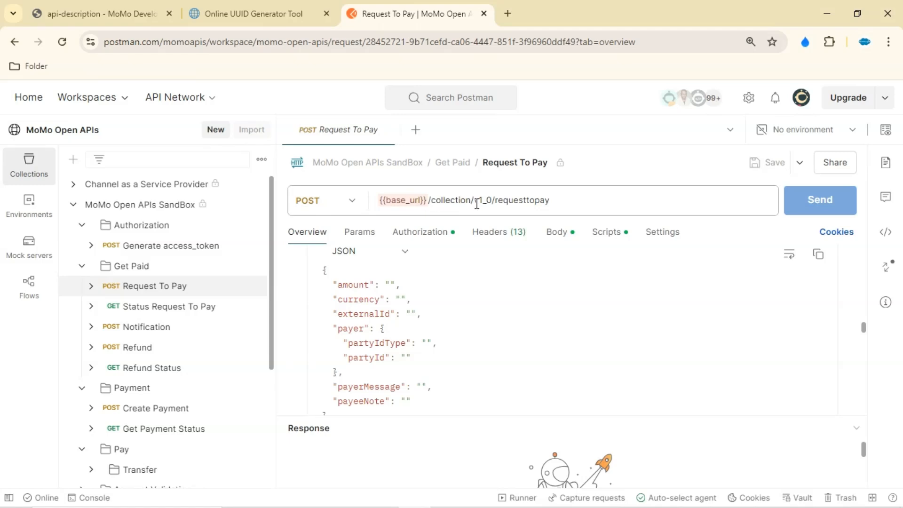
pyautogui.scroll(-10, 430, 355)
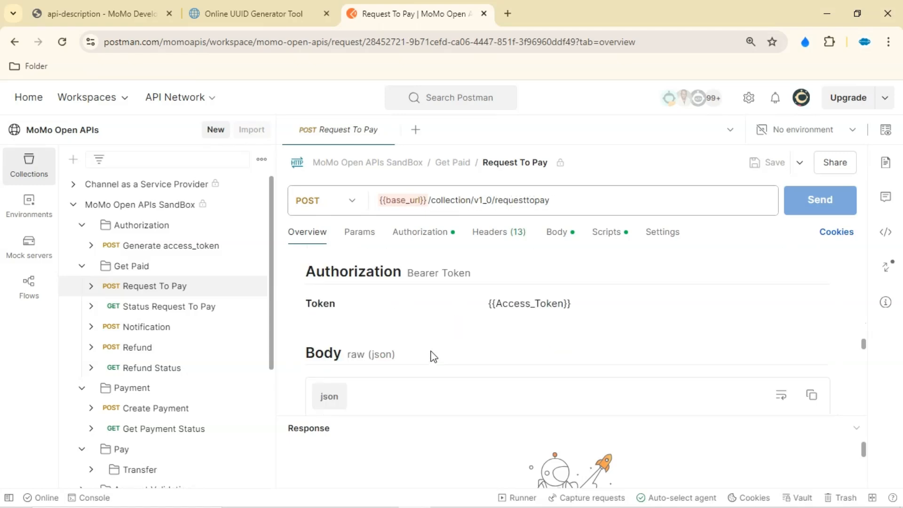
pyautogui.scroll(-5, 433, 356)
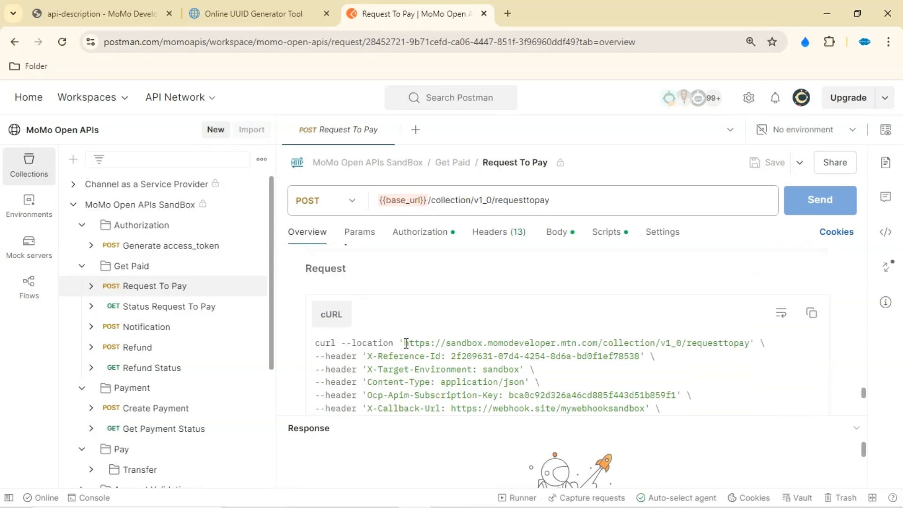
pyautogui.moveTo(406, 343); pyautogui.dragTo(755, 345)
pyautogui.hotkey('ctrl', 'c')
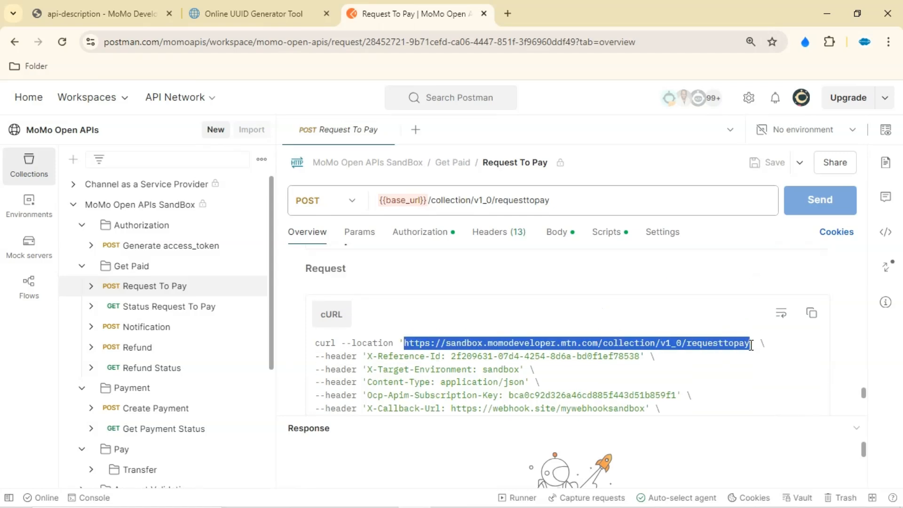
pyautogui.click(382, 495)
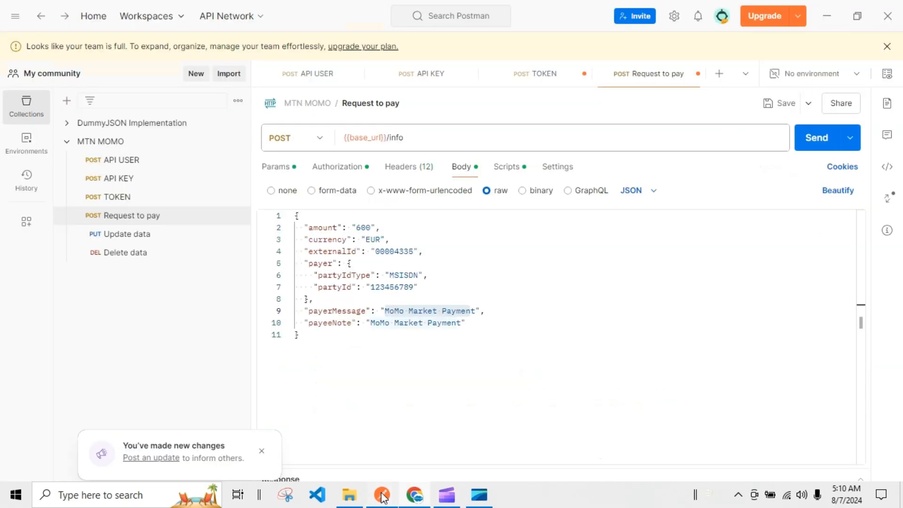
pyautogui.moveTo(436, 138); pyautogui.dragTo(327, 129)
pyautogui.hotkey('ctrl', 'v')
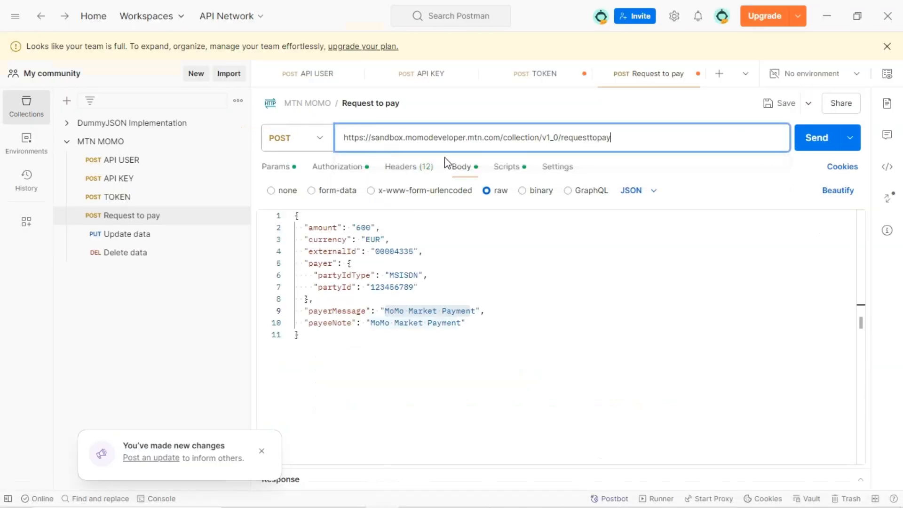
# Send the Request to pay call and inspect the response status
pyautogui.click(642, 120)
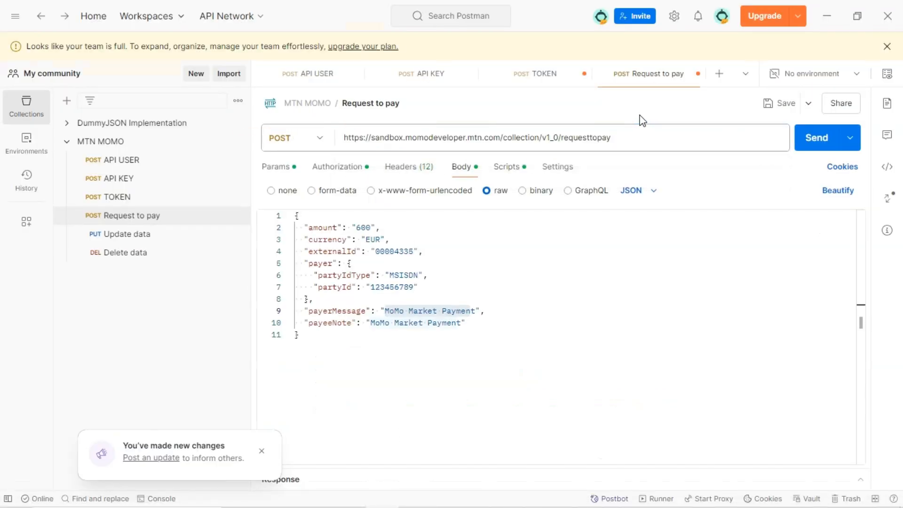
pyautogui.click(806, 149)
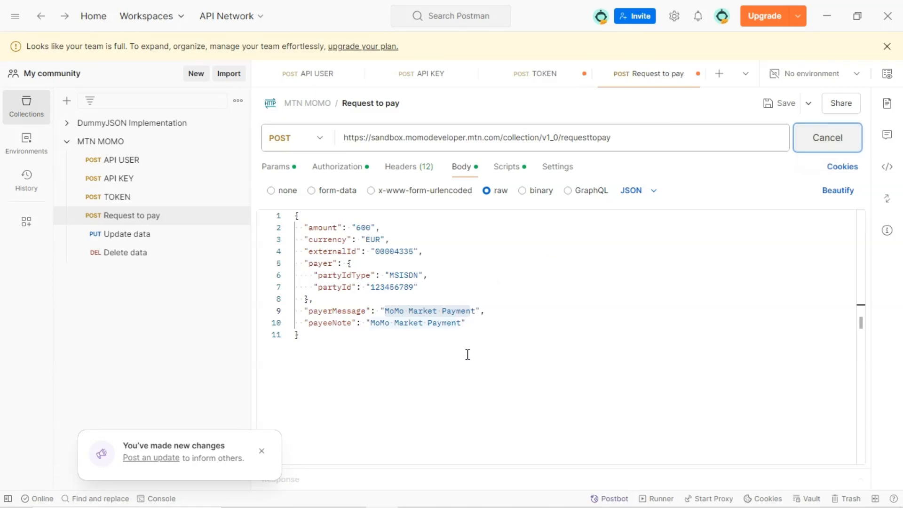
pyautogui.moveTo(510, 467); pyautogui.dragTo(506, 298)
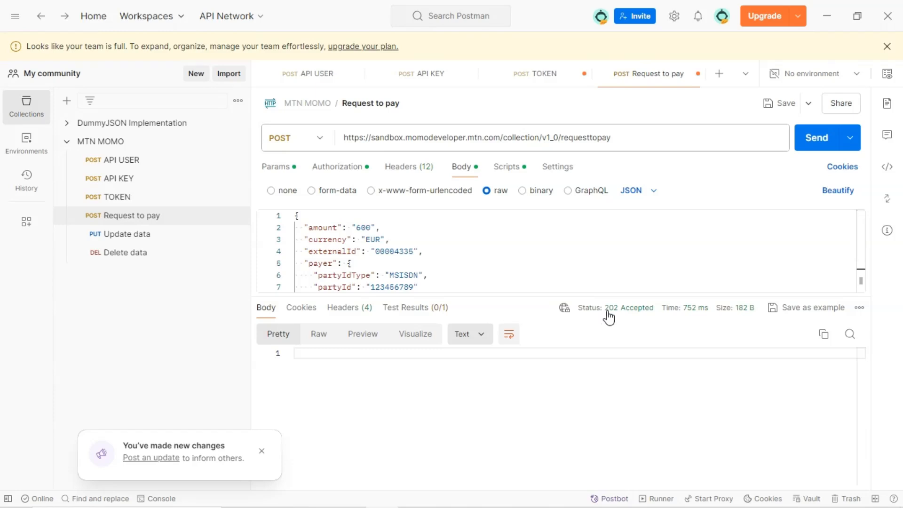
pyautogui.moveTo(607, 314)
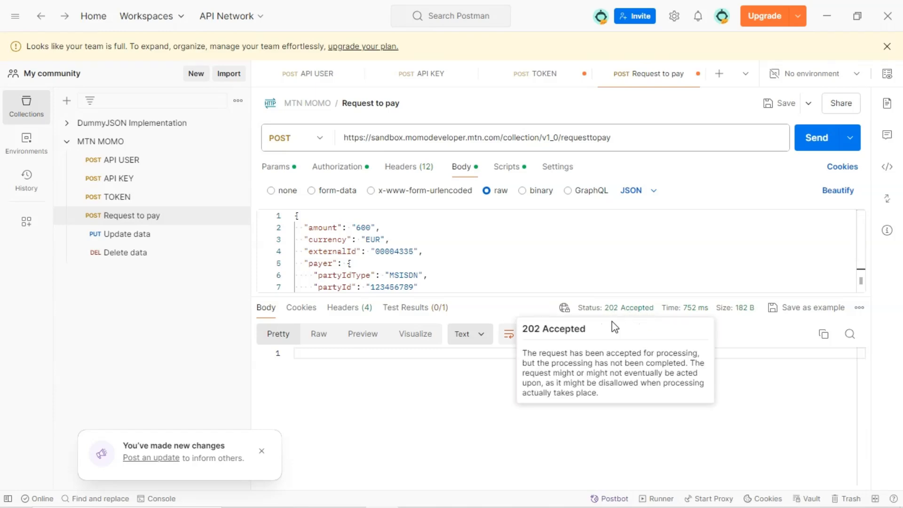
pyautogui.moveTo(514, 297); pyautogui.dragTo(498, 333)
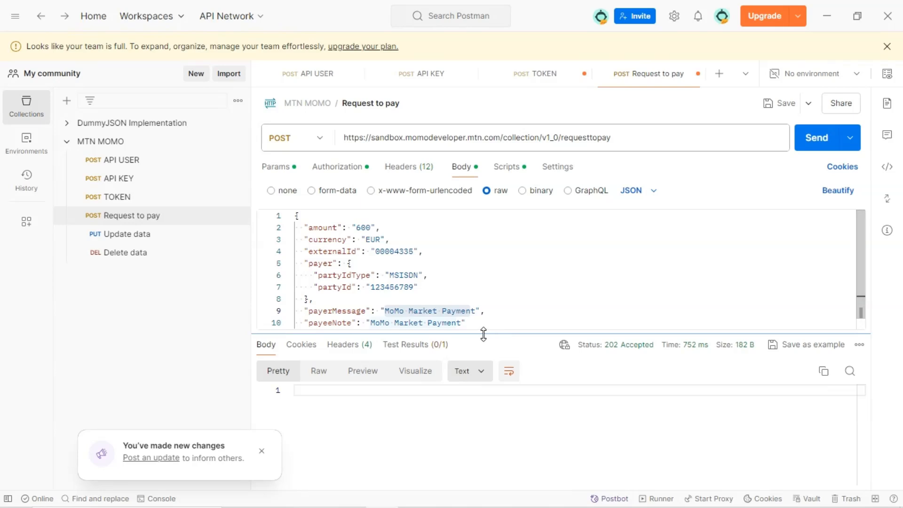
pyautogui.scroll(-1, 426, 290)
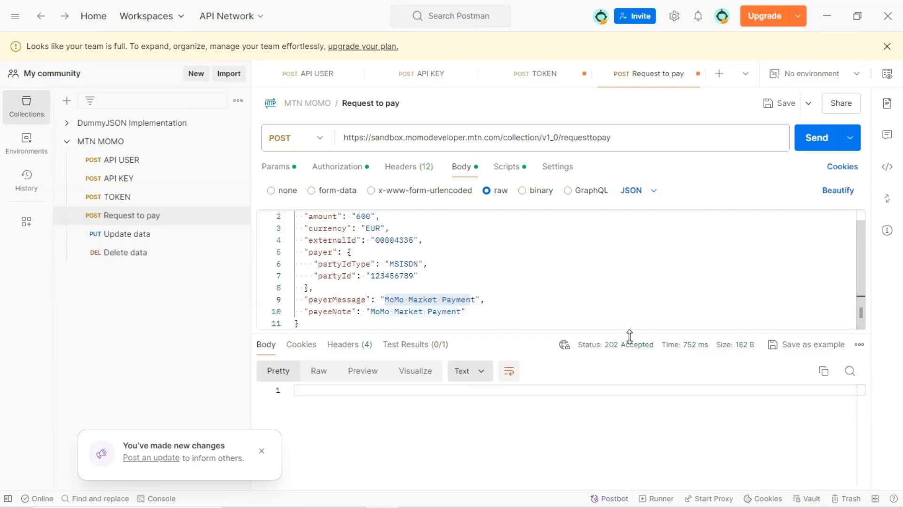
pyautogui.scroll(1, 490, 289)
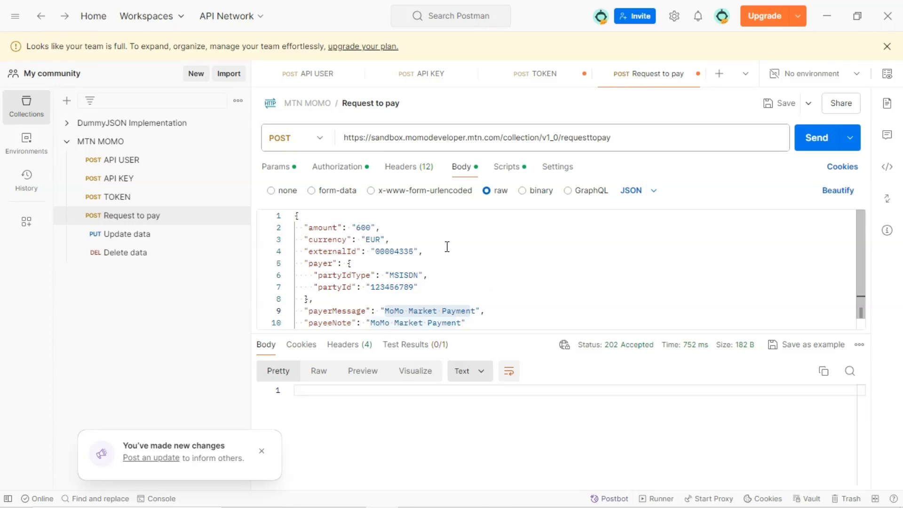
pyautogui.moveTo(622, 350)
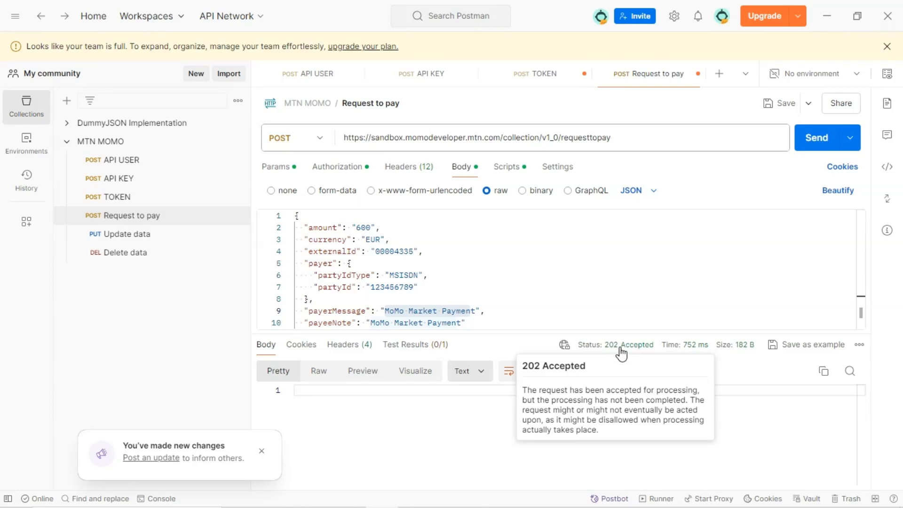
# Open the Update data request and change its method to GET
pyautogui.click(144, 235)
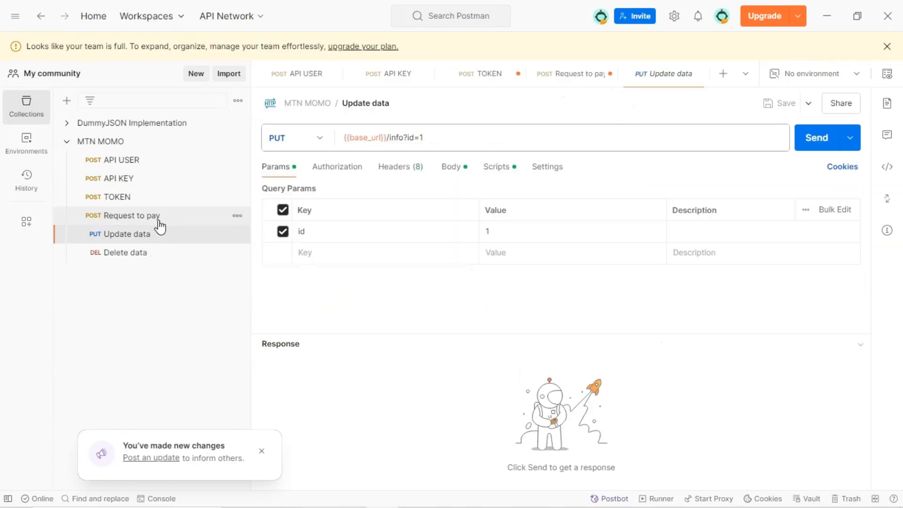
pyautogui.click(319, 141)
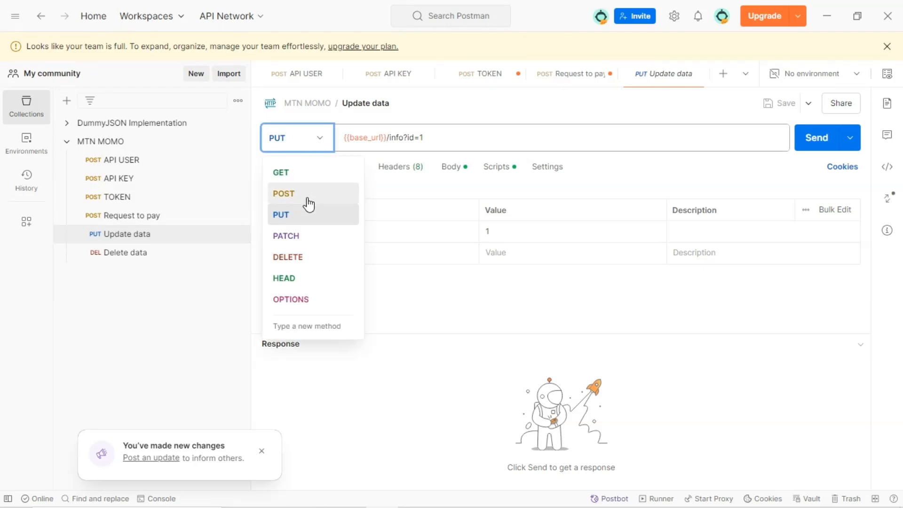
pyautogui.click(282, 172)
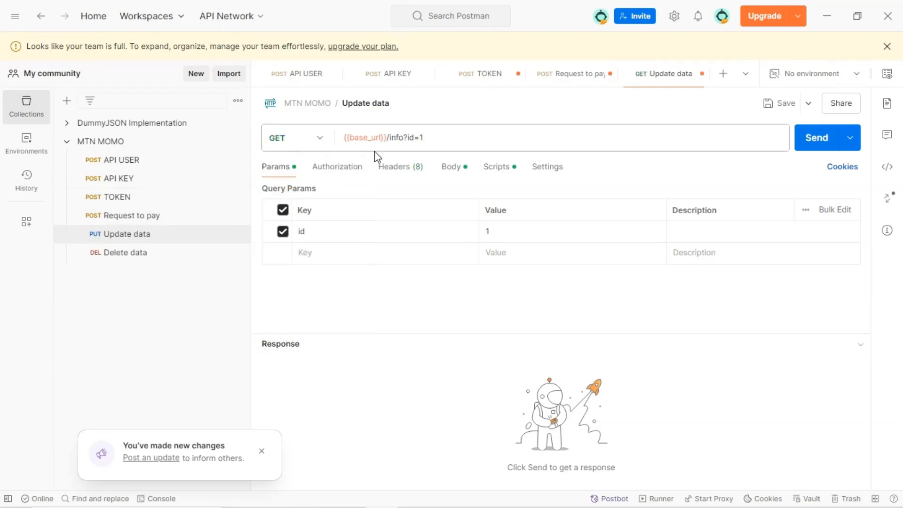
# Examine the reference's Status Request To Pay overview, authorization, headers and path variables
pyautogui.click(422, 498)
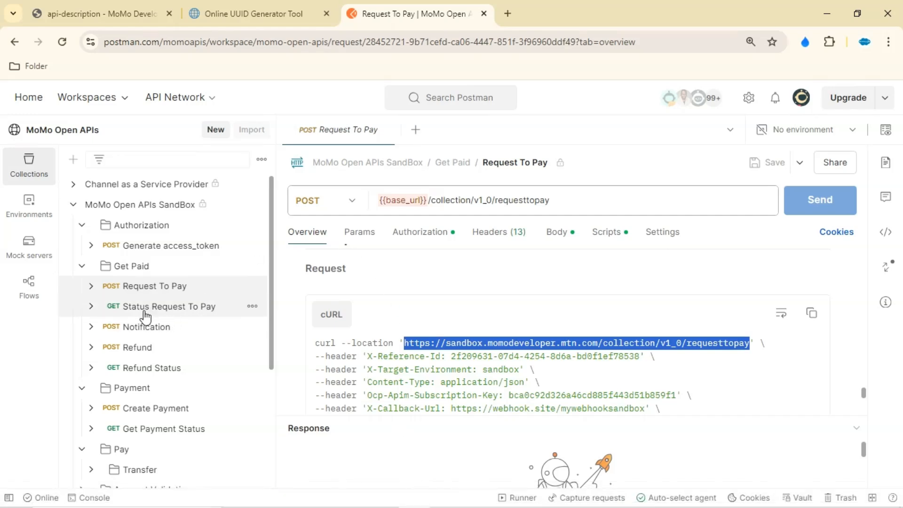
pyautogui.click(173, 313)
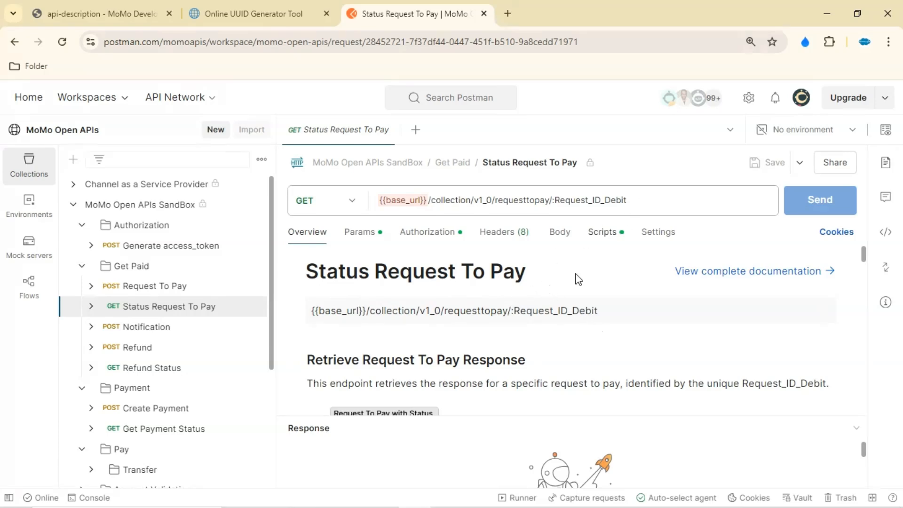
pyautogui.scroll(-1, 578, 277)
pyautogui.scroll(1, 493, 320)
pyautogui.click(442, 237)
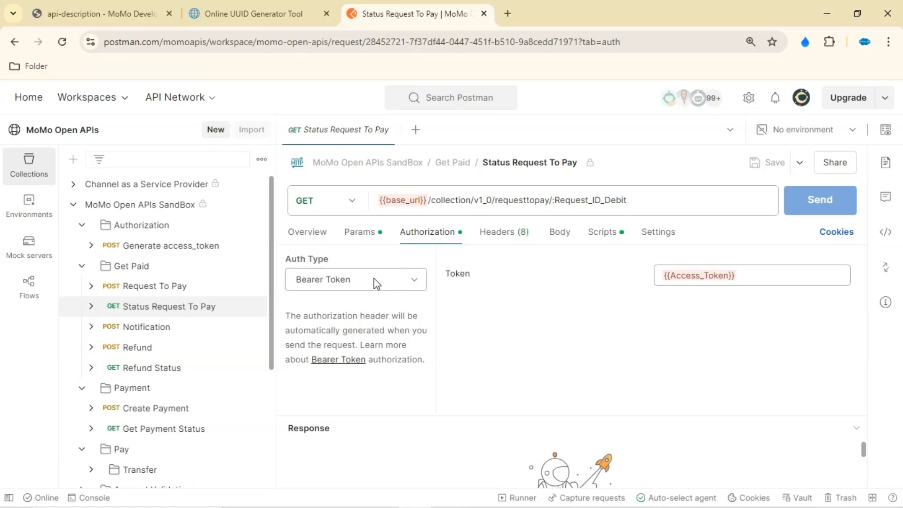
pyautogui.click(501, 233)
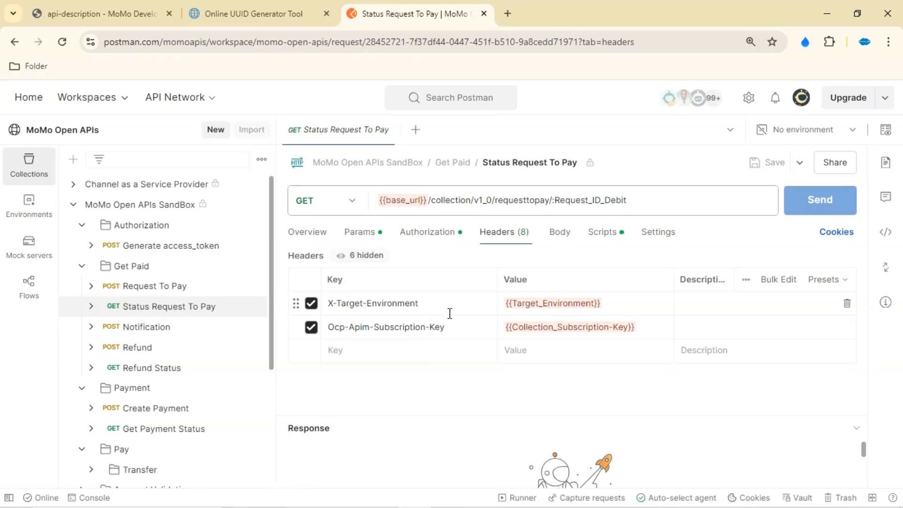
pyautogui.click(362, 234)
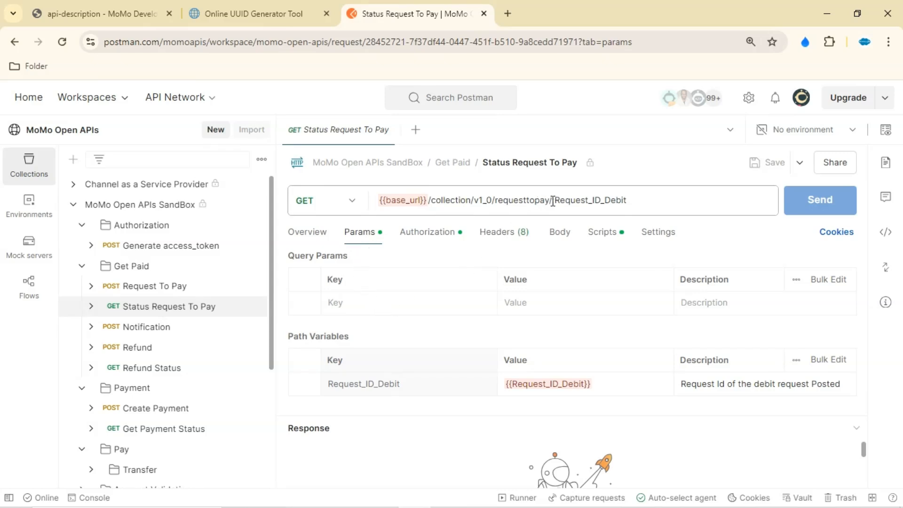
# Copy the requesttopay base URL from the Status Request To Pay cURL example
pyautogui.moveTo(555, 200); pyautogui.dragTo(624, 201)
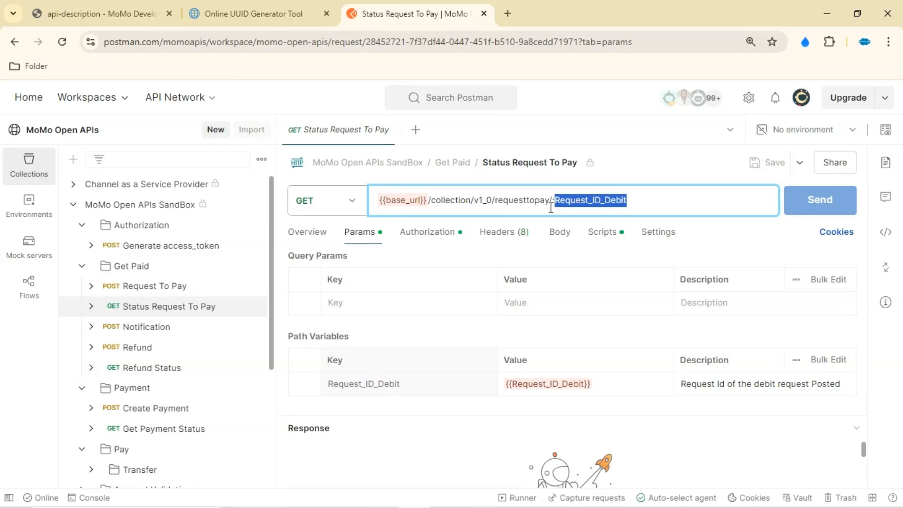
pyautogui.moveTo(492, 201); pyautogui.dragTo(634, 201)
pyautogui.click(314, 240)
pyautogui.scroll(-5, 357, 306)
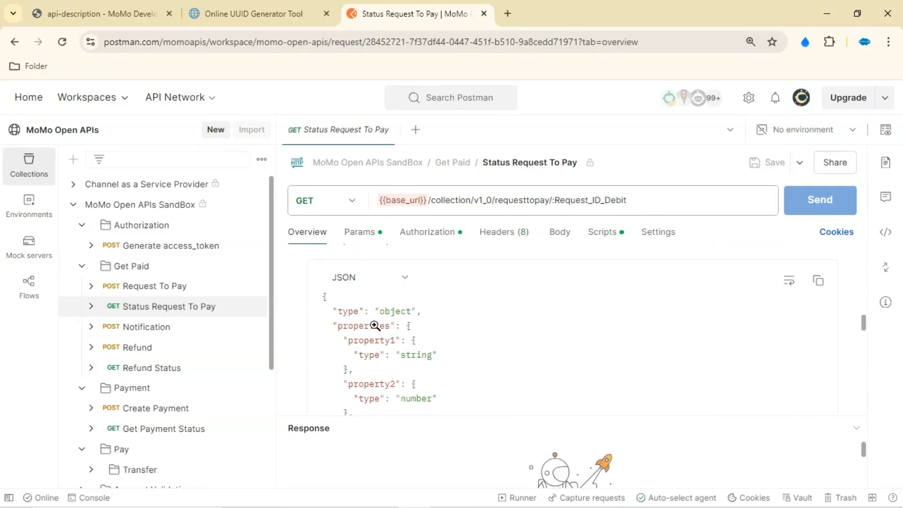
pyautogui.scroll(-10, 381, 323)
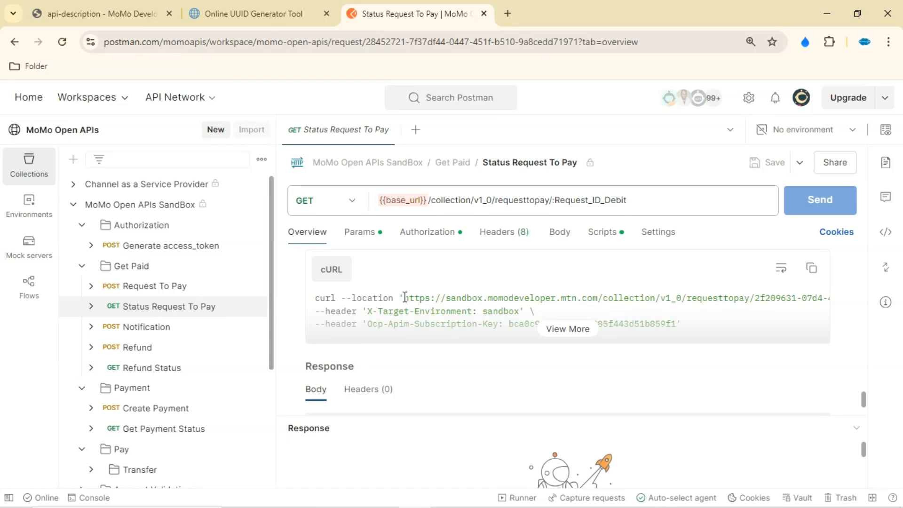
pyautogui.moveTo(404, 297); pyautogui.dragTo(750, 294)
pyautogui.hotkey('ctrl', 'c')
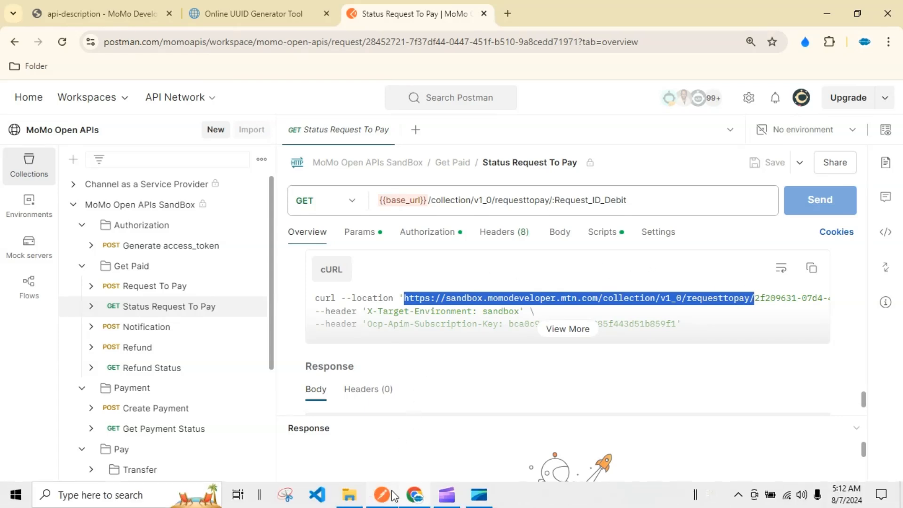
# Duplicate the Request to pay request in the MTN MOMO collection and open the copy
pyautogui.click(381, 494)
pyautogui.moveTo(437, 137); pyautogui.dragTo(316, 139)
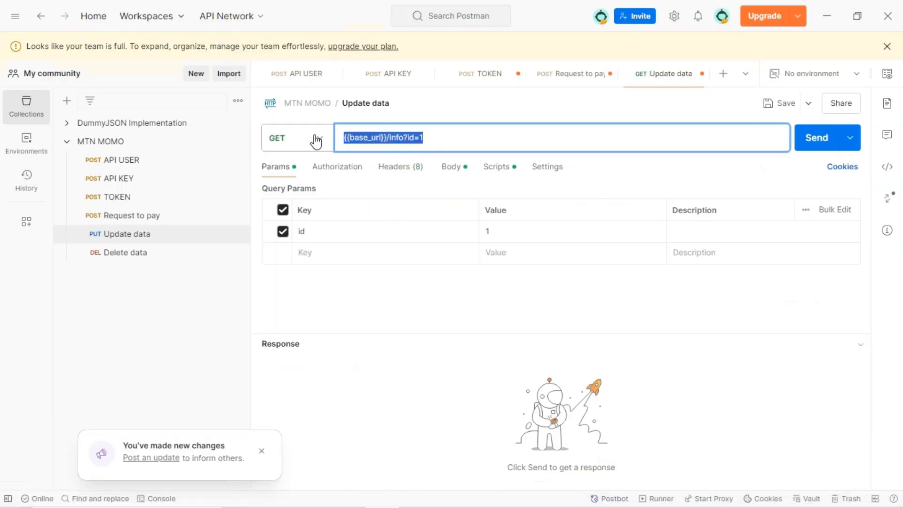
pyautogui.click(237, 234)
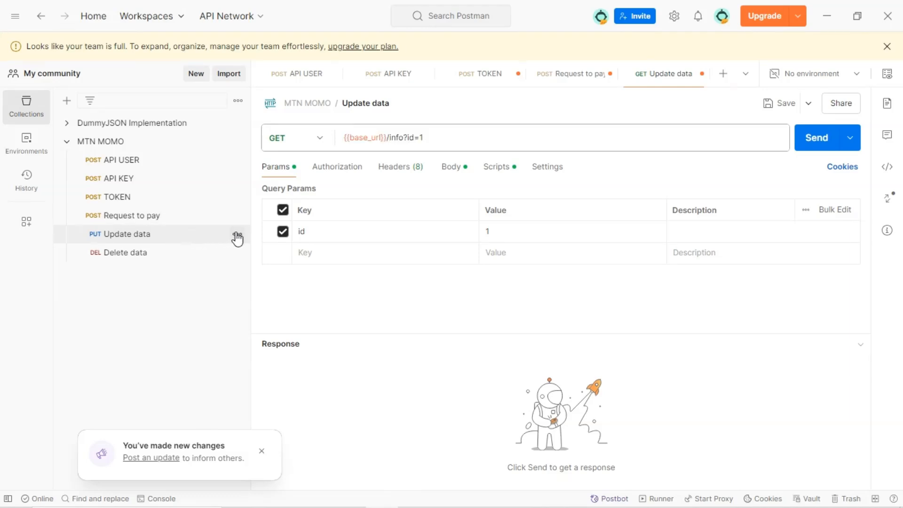
pyautogui.click(237, 215)
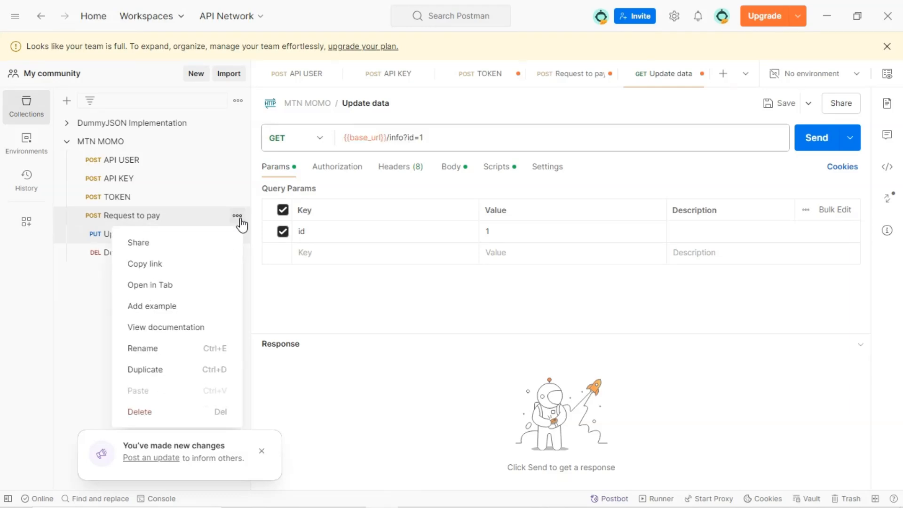
pyautogui.click(187, 370)
pyautogui.click(155, 235)
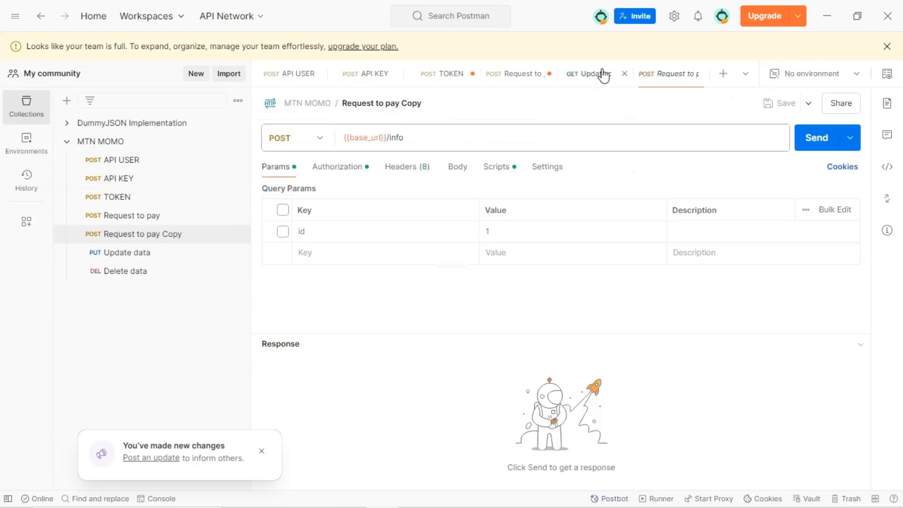
# Rename the duplicated request as Get Request to pay Status
pyautogui.click(389, 104)
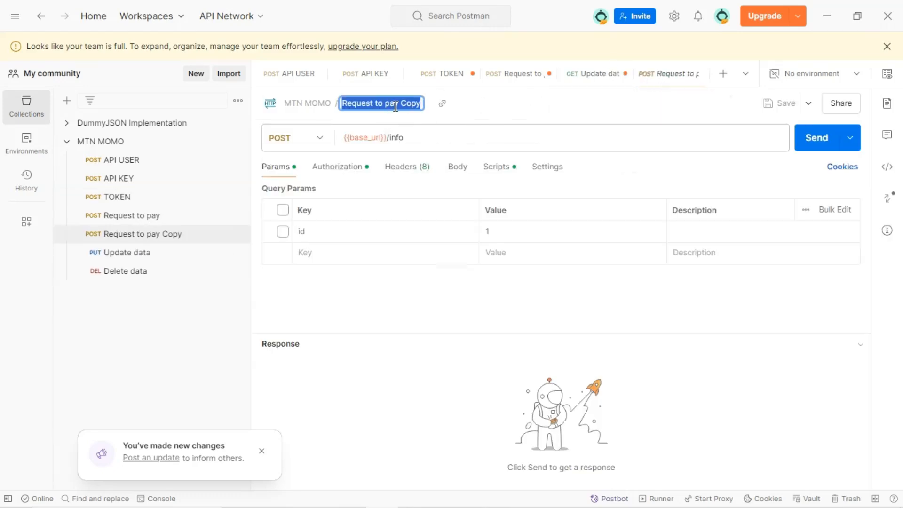
pyautogui.press('Home')
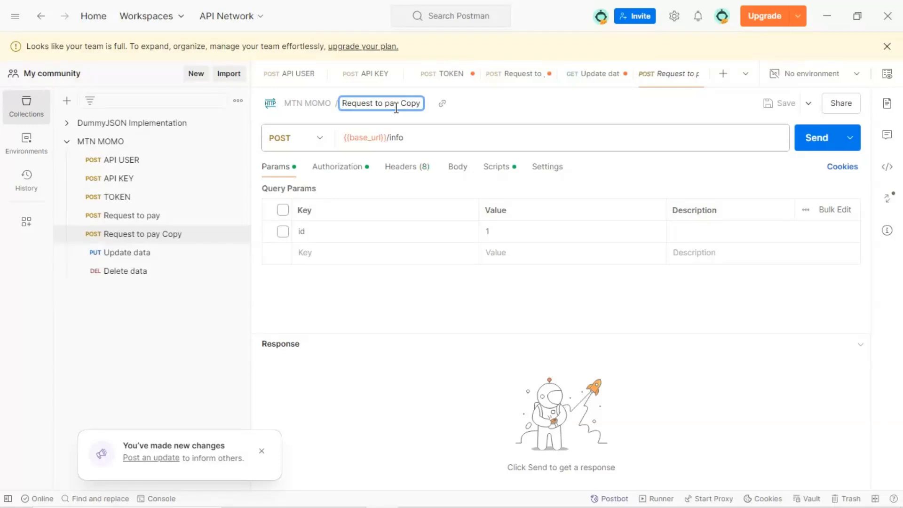
pyautogui.write('Get')
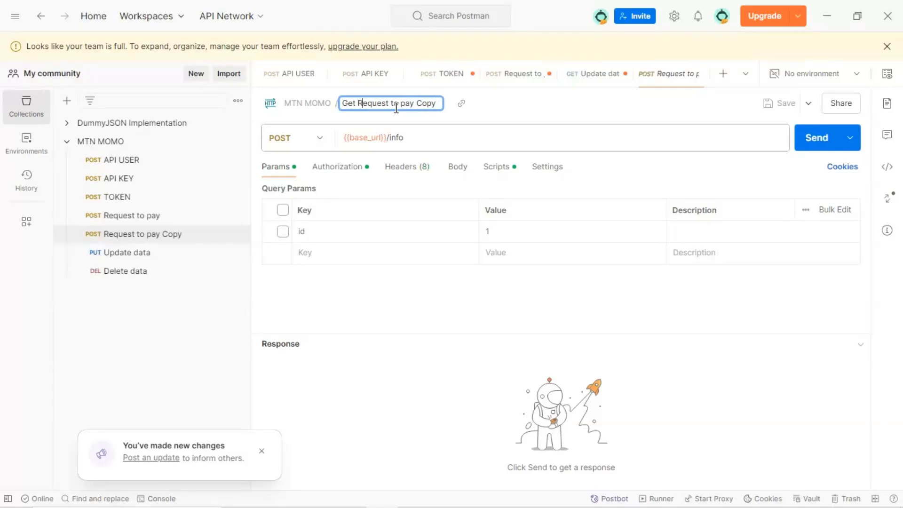
pyautogui.press('BackSpace')
pyautogui.press('BackSpace')
pyautogui.press('BackSpace')
pyautogui.press('BackSpace')
pyautogui.write('Status')
pyautogui.press('Return')
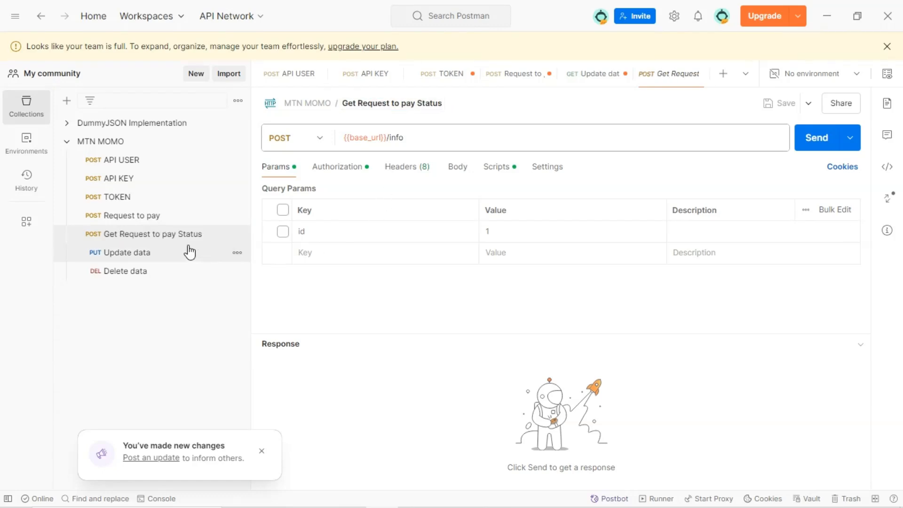
# Set the status request's URL to the copied requesttopay base URL followed by the Request to pay's X-Reference-Id value
pyautogui.moveTo(447, 142); pyautogui.dragTo(303, 140)
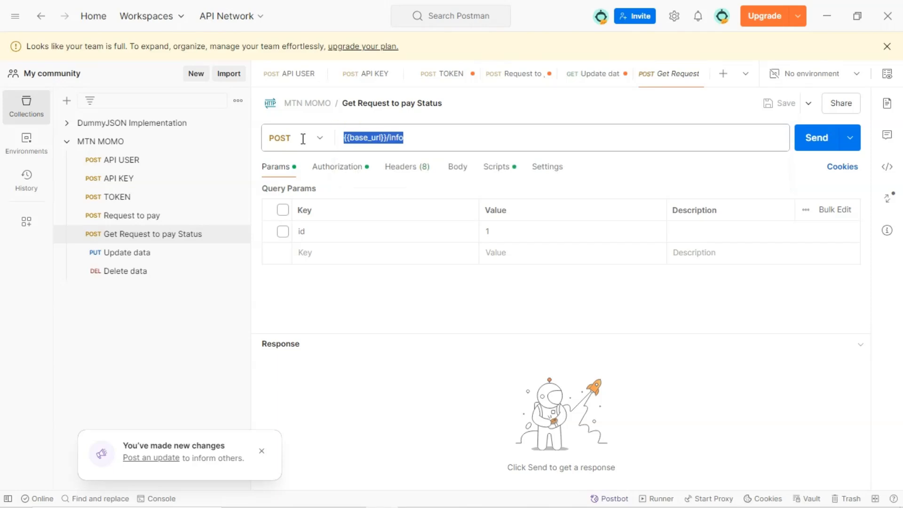
pyautogui.hotkey('ctrl', 'v')
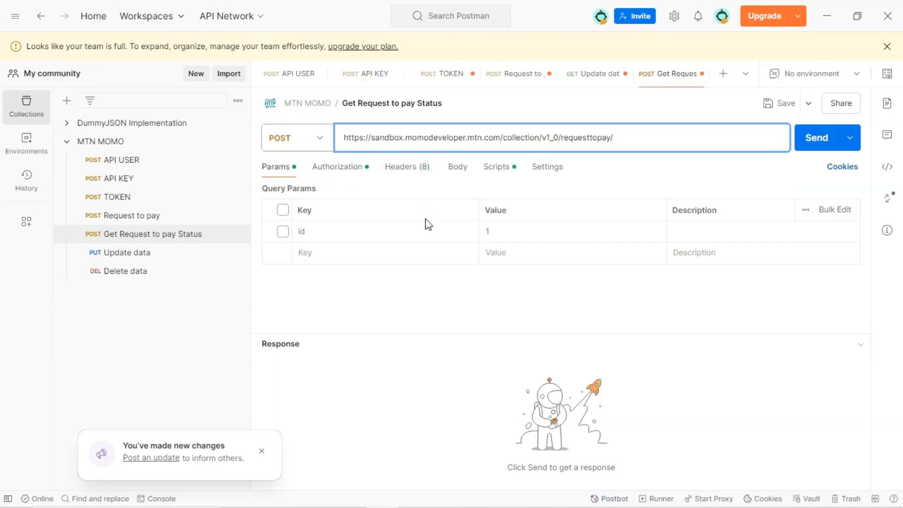
pyautogui.click(176, 217)
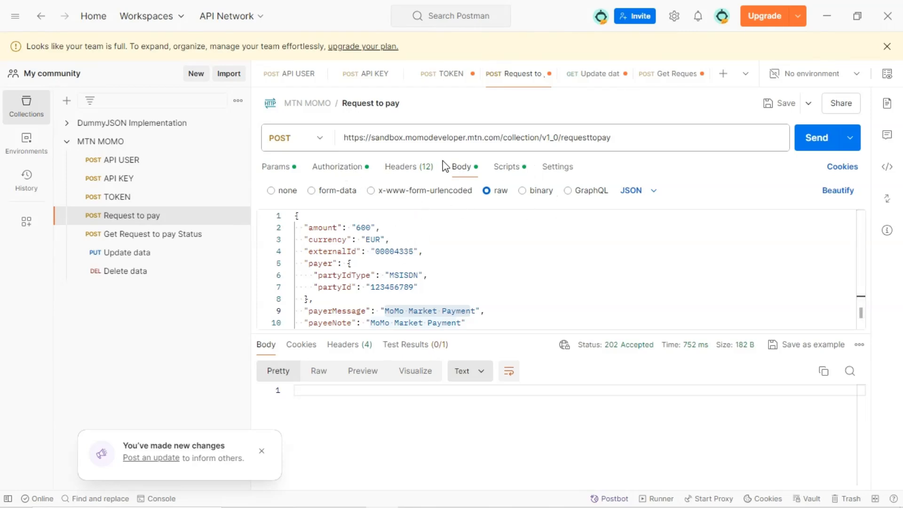
pyautogui.click(410, 168)
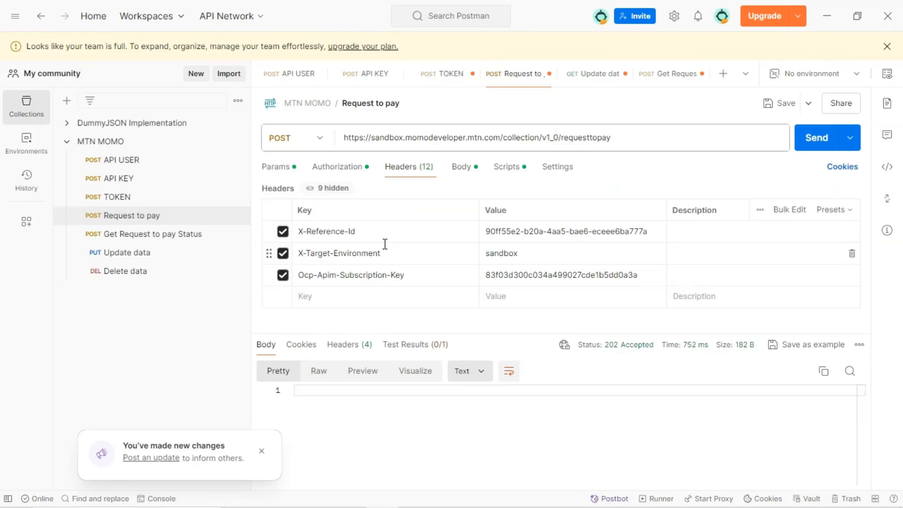
pyautogui.click(487, 231)
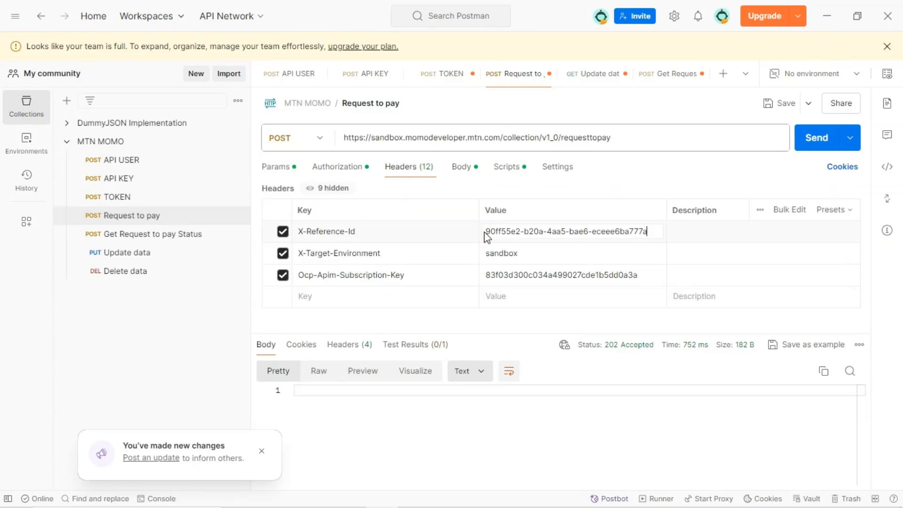
pyautogui.moveTo(487, 231); pyautogui.dragTo(654, 232)
pyautogui.hotkey('ctrl', 'c')
pyautogui.click(202, 234)
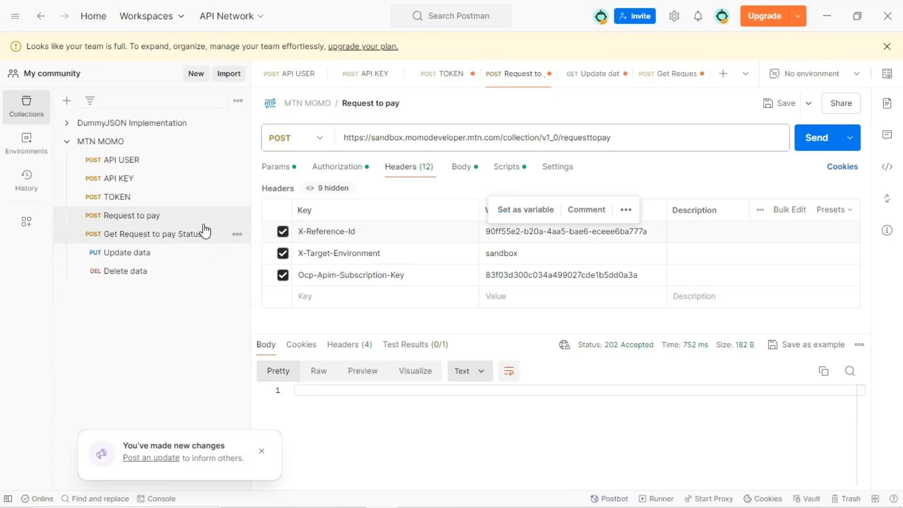
pyautogui.click(625, 137)
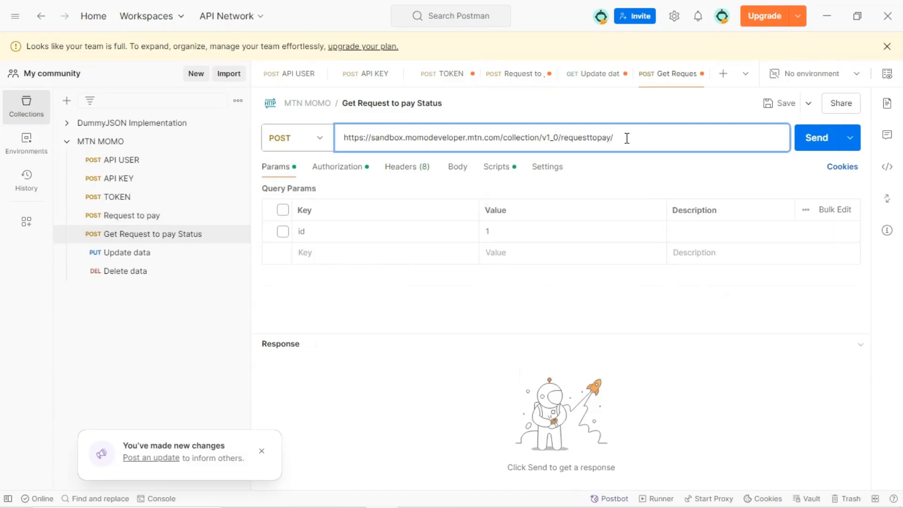
pyautogui.hotkey('ctrl', 'v')
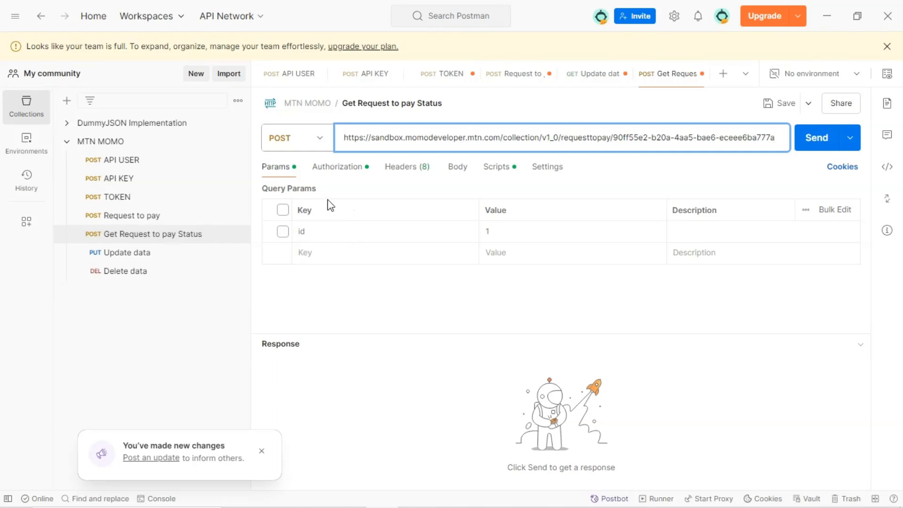
# Save the Request to pay request and make another duplicate of it
pyautogui.click(348, 171)
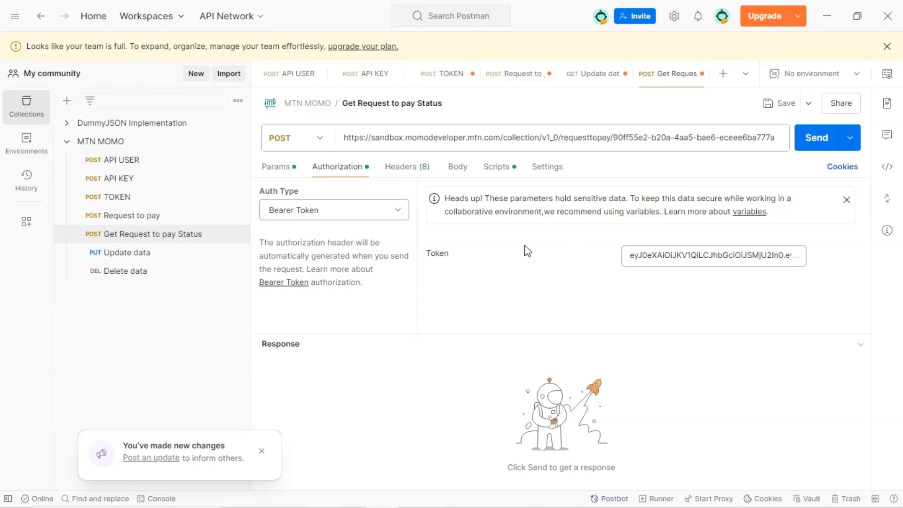
pyautogui.click(394, 174)
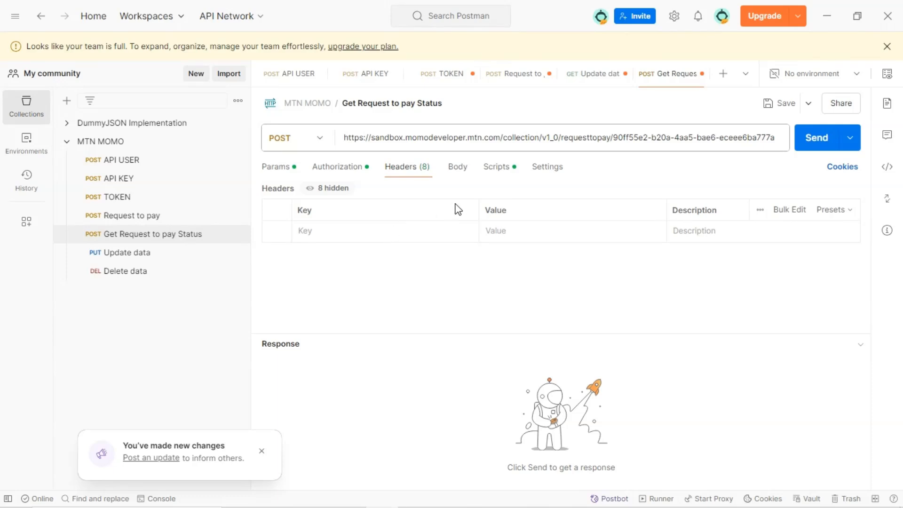
pyautogui.click(159, 218)
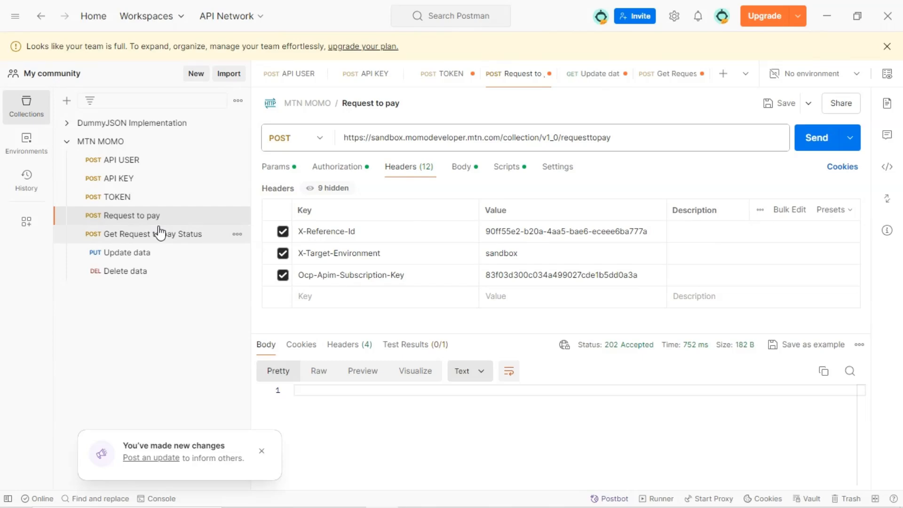
pyautogui.click(770, 106)
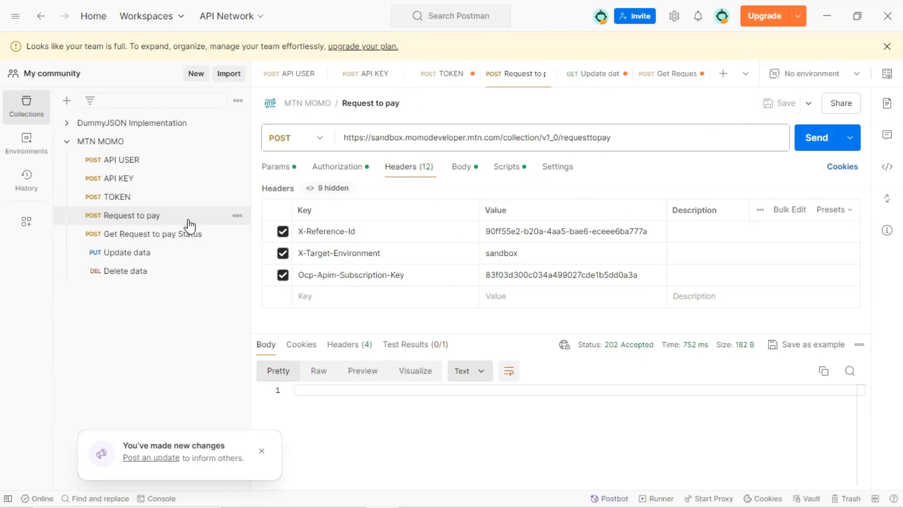
pyautogui.click(236, 215)
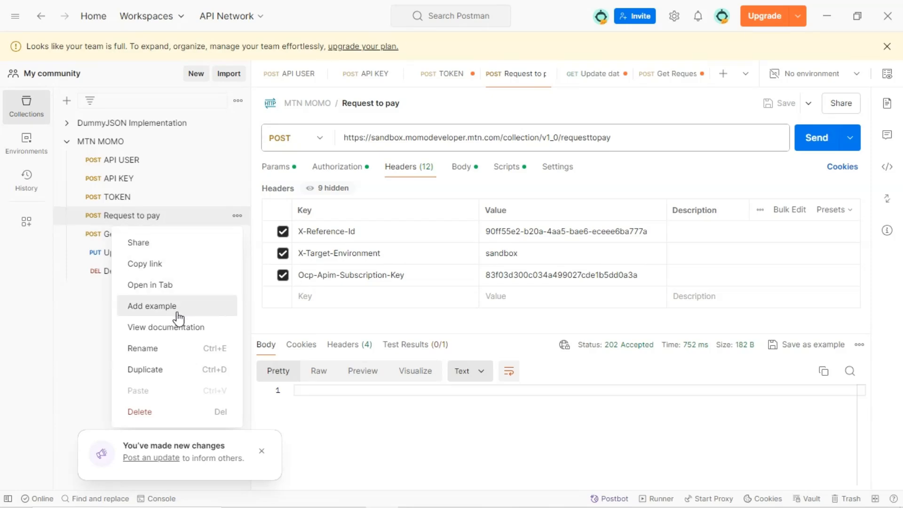
pyautogui.click(174, 369)
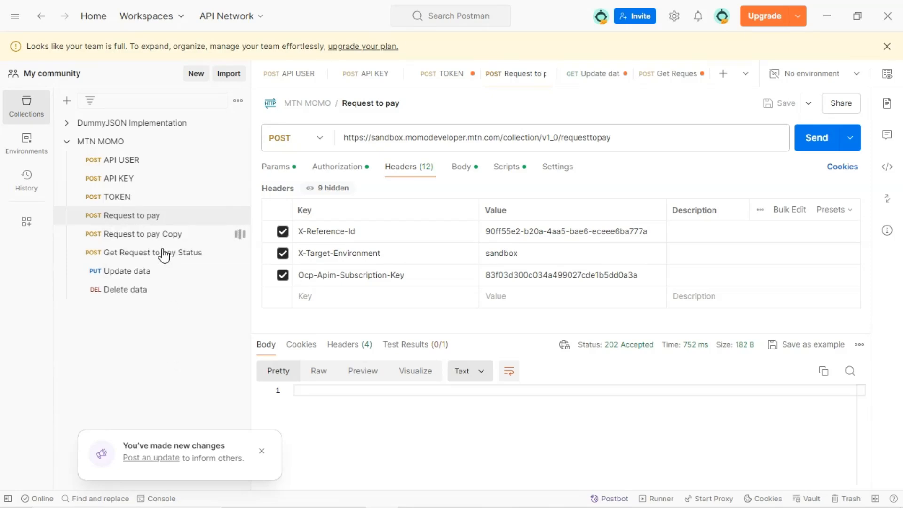
# Replace the new copy's URL with the full status URL including the reference ID, and save it
pyautogui.click(237, 253)
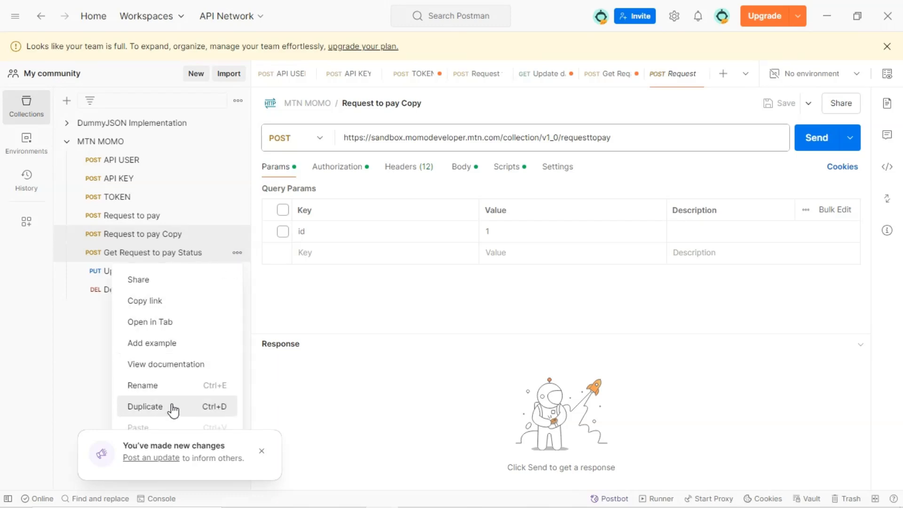
pyautogui.click(630, 137)
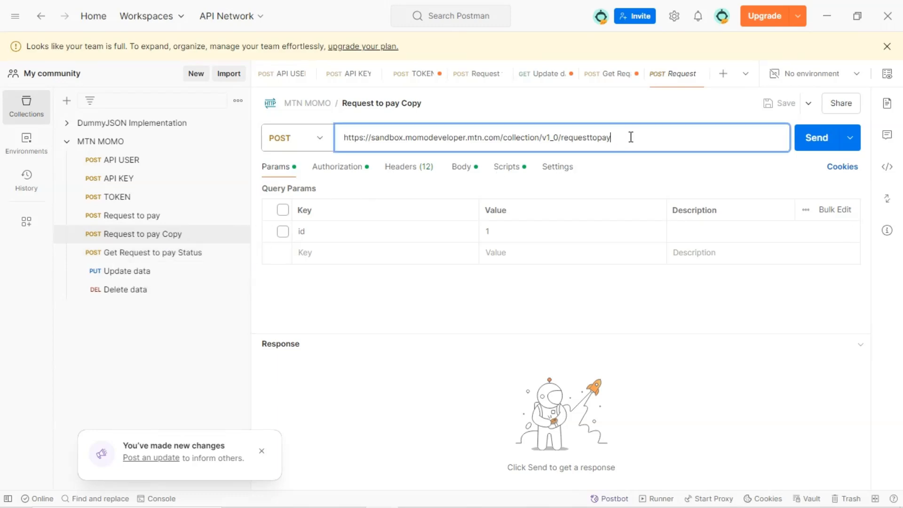
pyautogui.moveTo(631, 137); pyautogui.dragTo(536, 137)
pyautogui.click(175, 254)
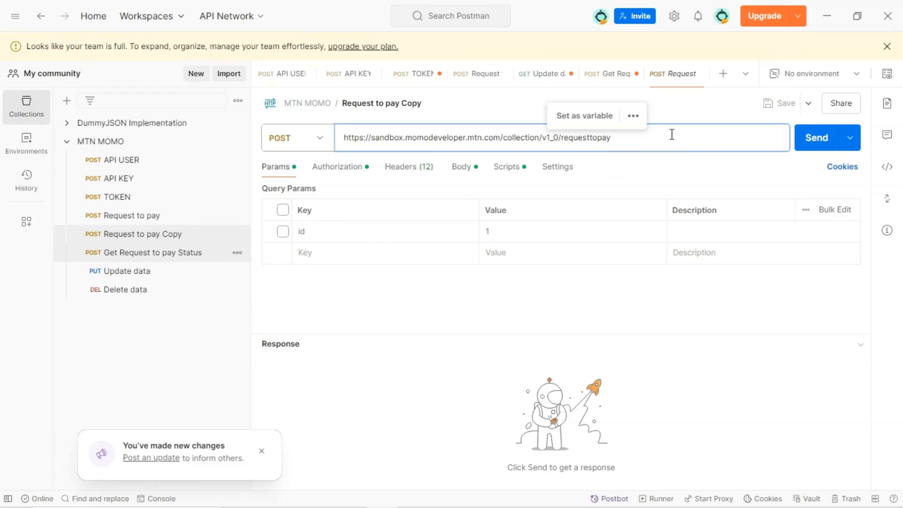
pyautogui.click(674, 136)
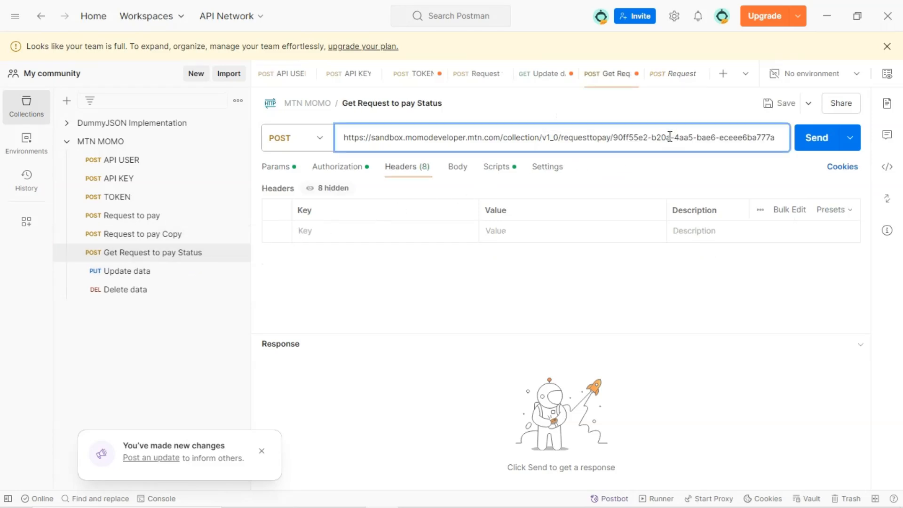
pyautogui.tripleClick(670, 136)
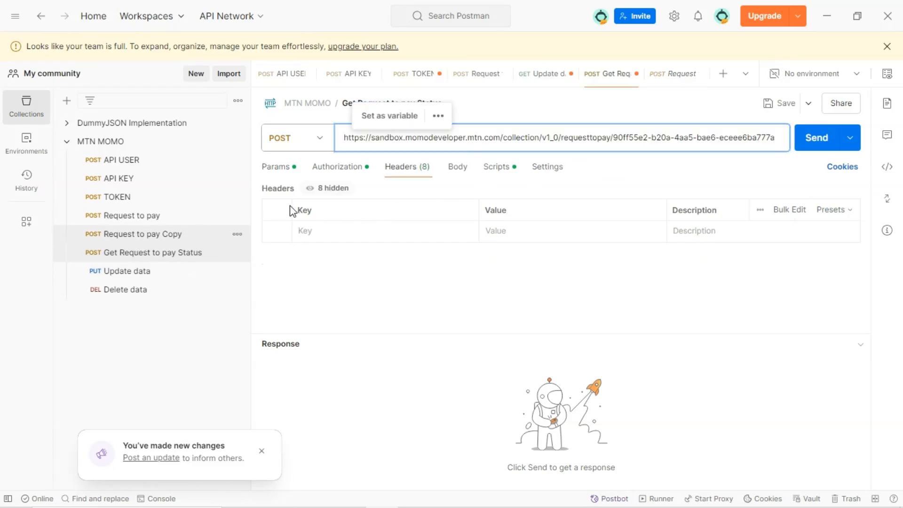
pyautogui.moveTo(539, 137); pyautogui.dragTo(635, 141)
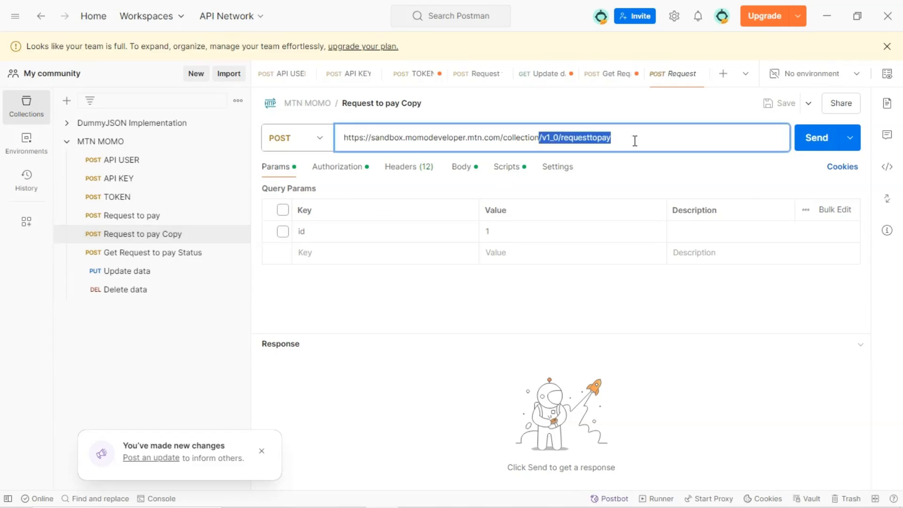
pyautogui.write('/v1_0/requesttopay/90ff55e2-b20a-4aa5-bae6-eceee6ba777a')
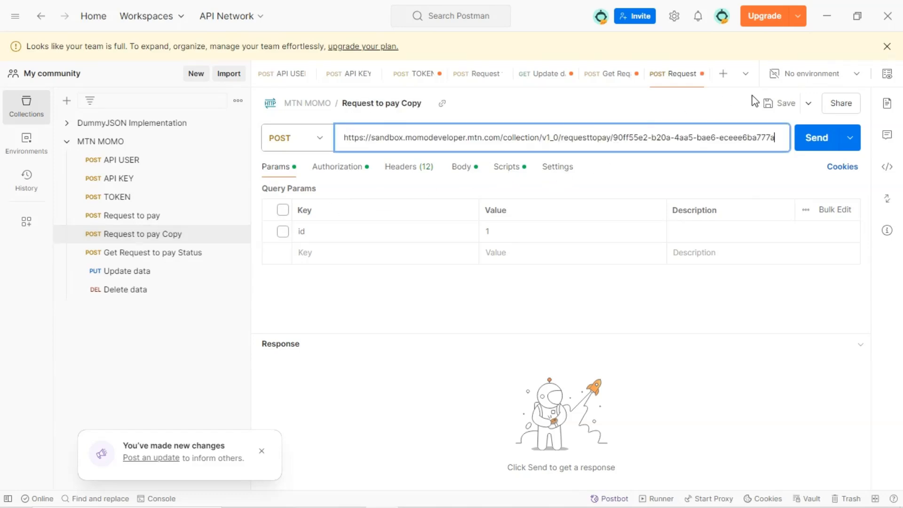
pyautogui.hotkey('ctrl', 's')
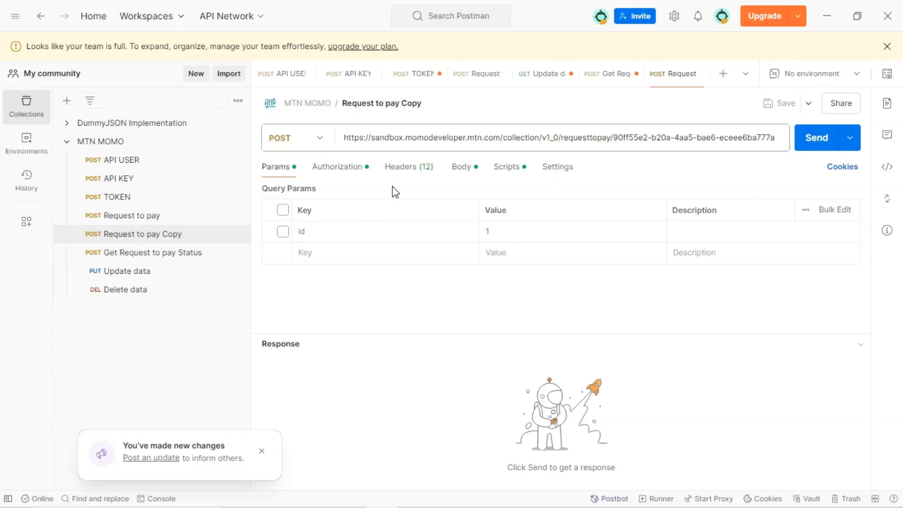
# Delete the copy's X-Reference-Id header and compare its headers with the reference's Status Request To Pay headers
pyautogui.click(410, 167)
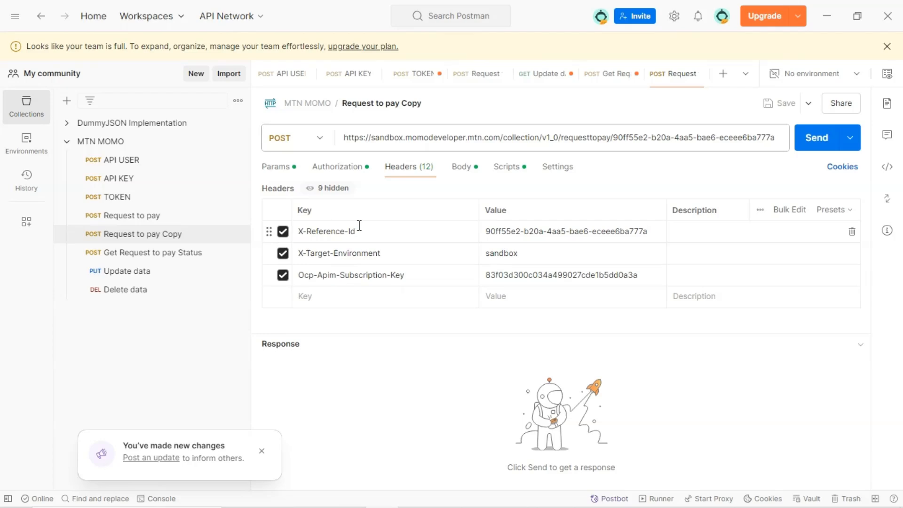
pyautogui.click(851, 231)
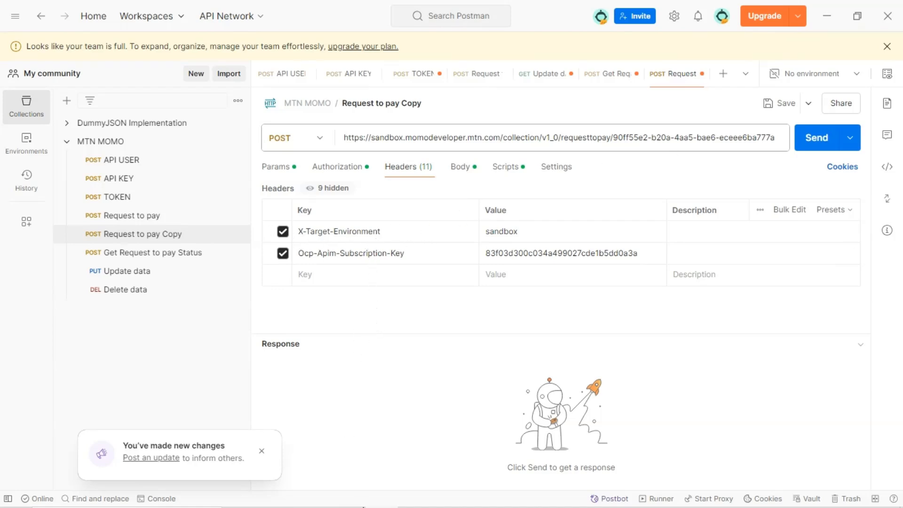
pyautogui.moveTo(363, 506)
pyautogui.click(413, 495)
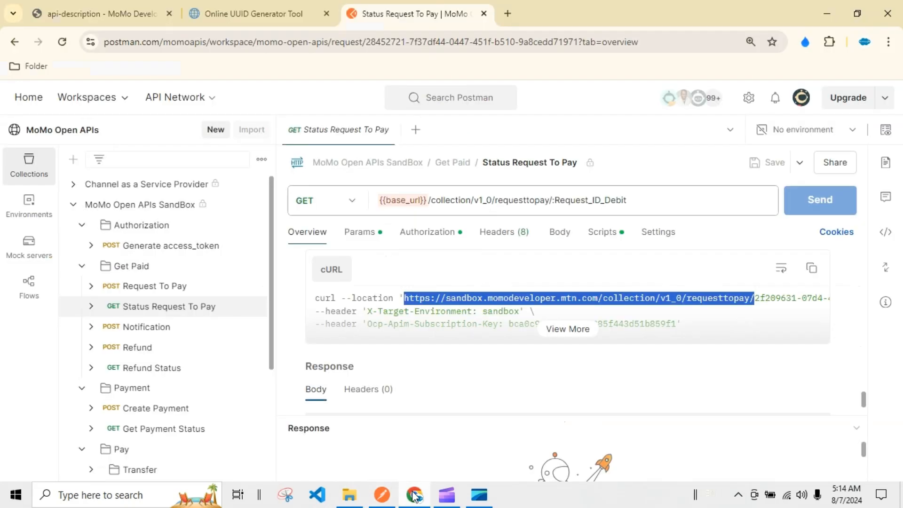
pyautogui.click(492, 232)
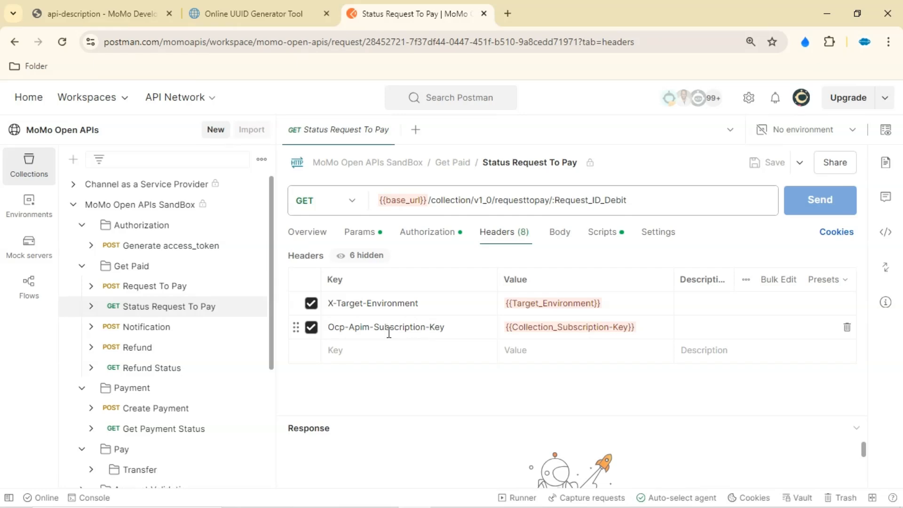
pyautogui.moveTo(423, 505)
pyautogui.click(382, 495)
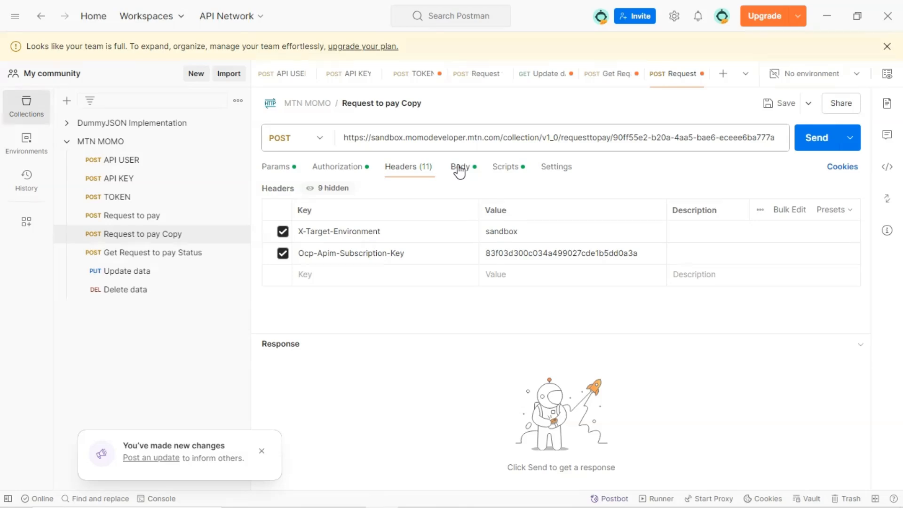
# Clear the entire JSON body of the Request to pay Copy
pyautogui.click(458, 168)
pyautogui.click(361, 275)
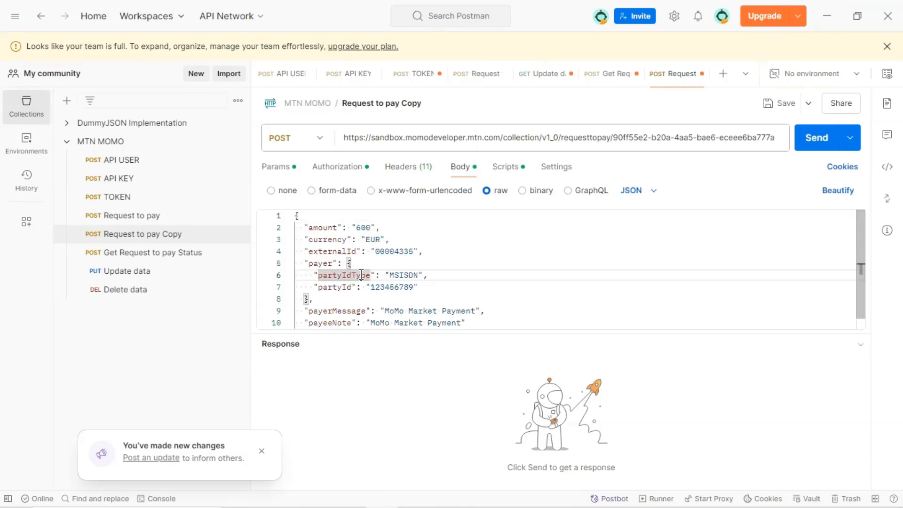
pyautogui.hotkey('ctrl', 'a')
pyautogui.press('BackSpace')
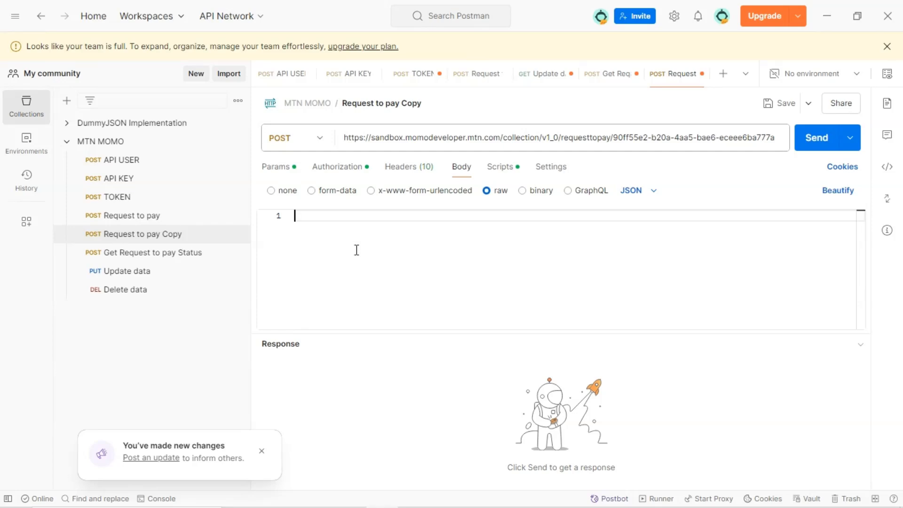
# Delete the Request to pay Copy request from the MTN MOMO collection
pyautogui.click(237, 253)
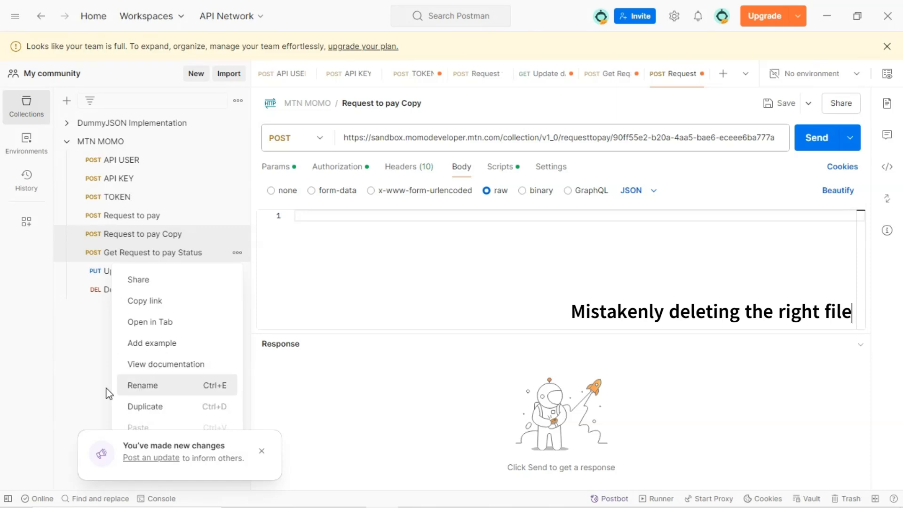
pyautogui.click(269, 454)
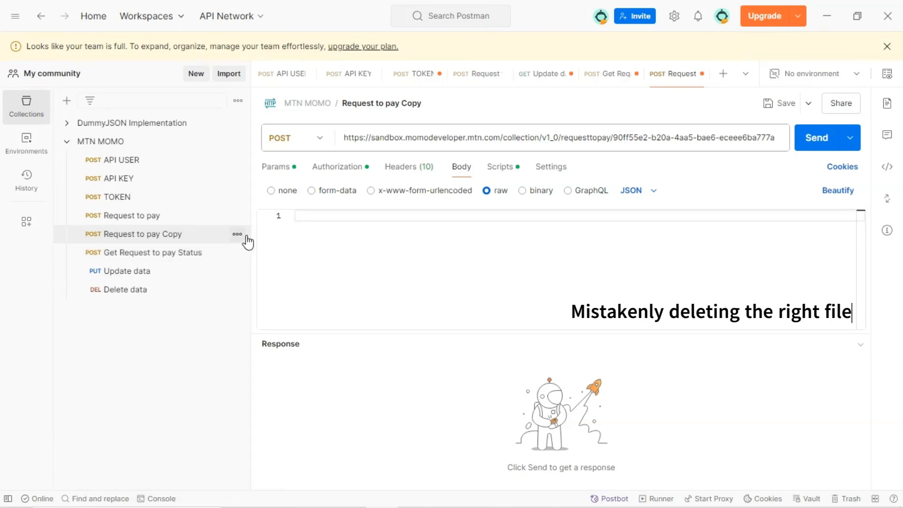
pyautogui.click(237, 235)
pyautogui.click(171, 429)
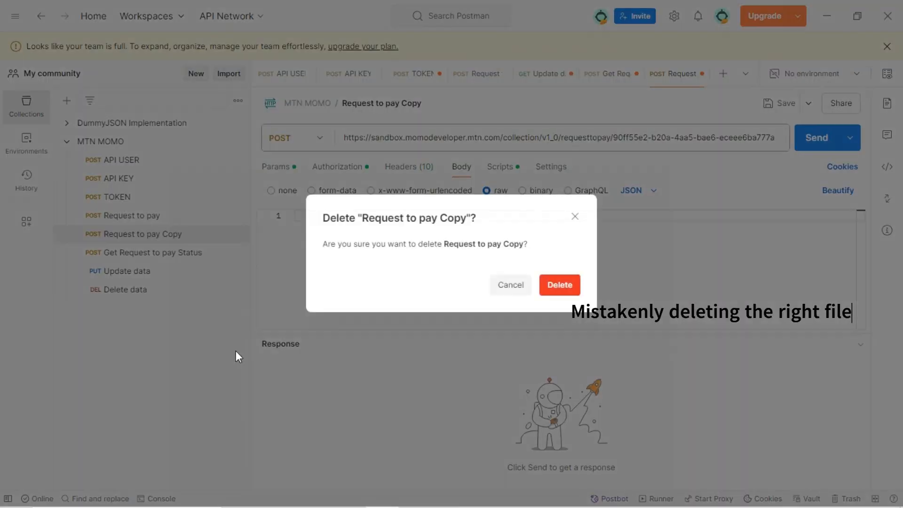
pyautogui.click(550, 286)
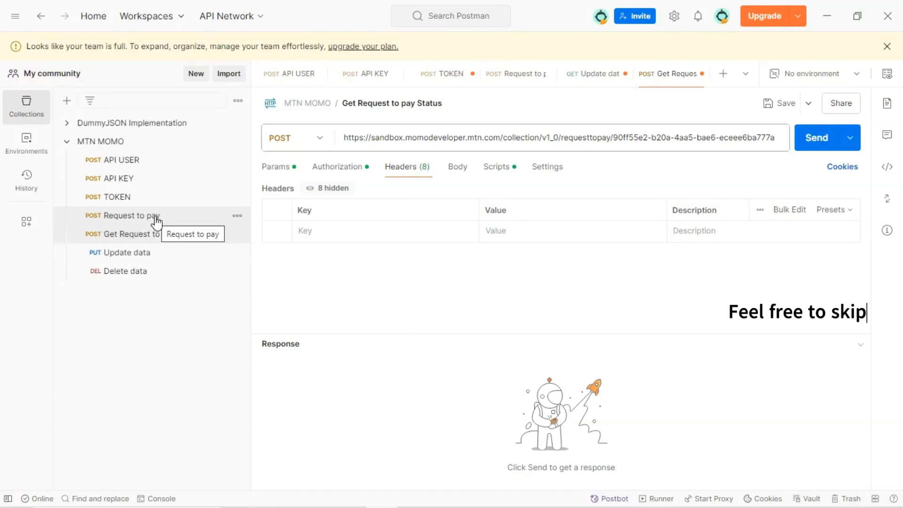
# Clear the URL of Get Request to pay Status and delete that request from the collection
pyautogui.click(178, 217)
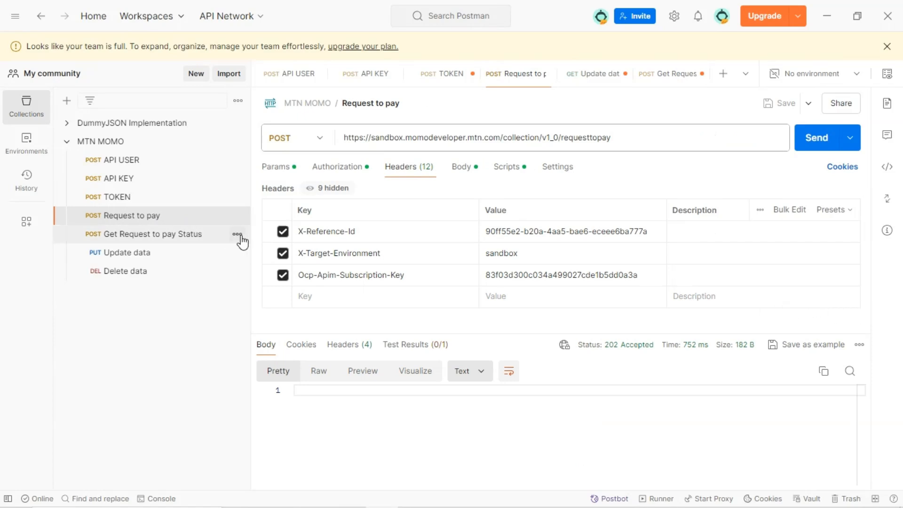
pyautogui.click(203, 234)
pyautogui.tripleClick(622, 139)
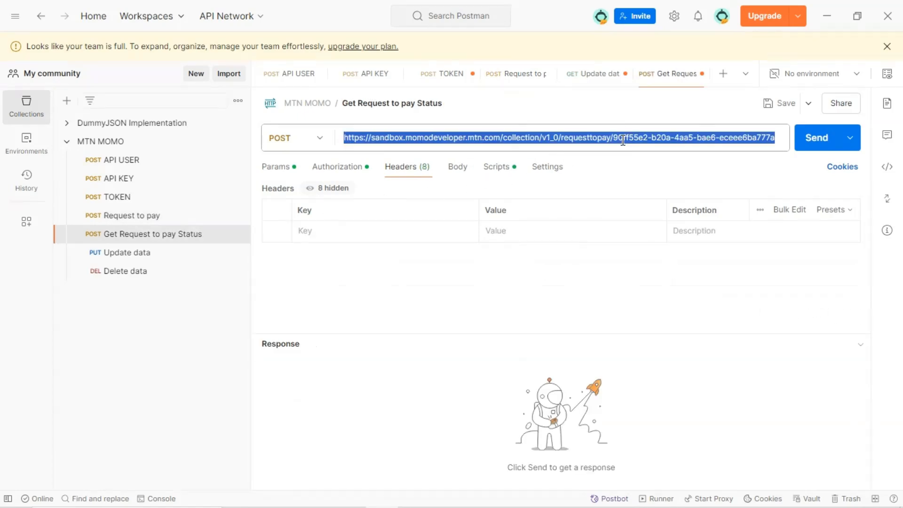
pyautogui.press('BackSpace')
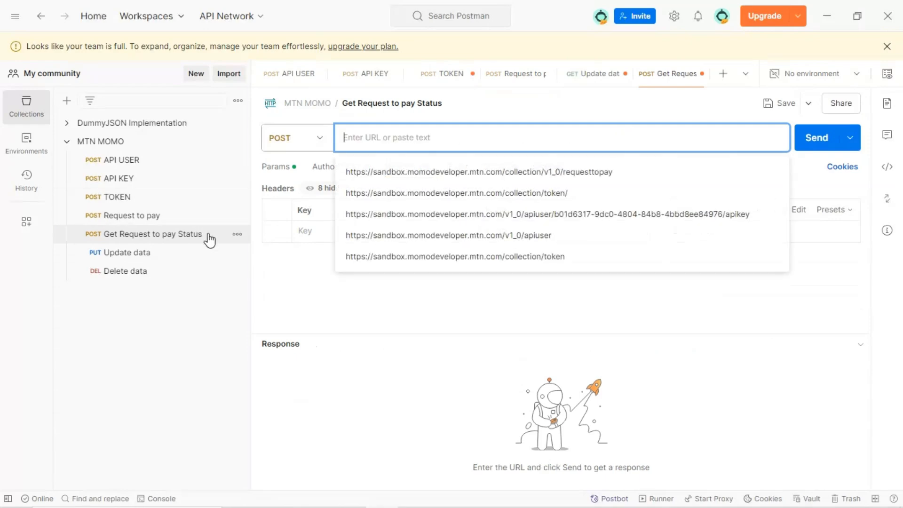
pyautogui.click(237, 233)
pyautogui.click(157, 429)
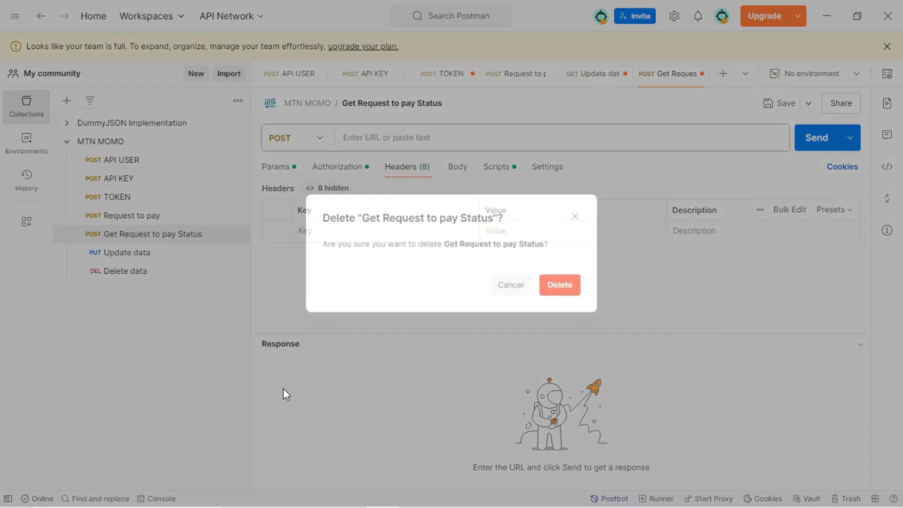
pyautogui.press('Return')
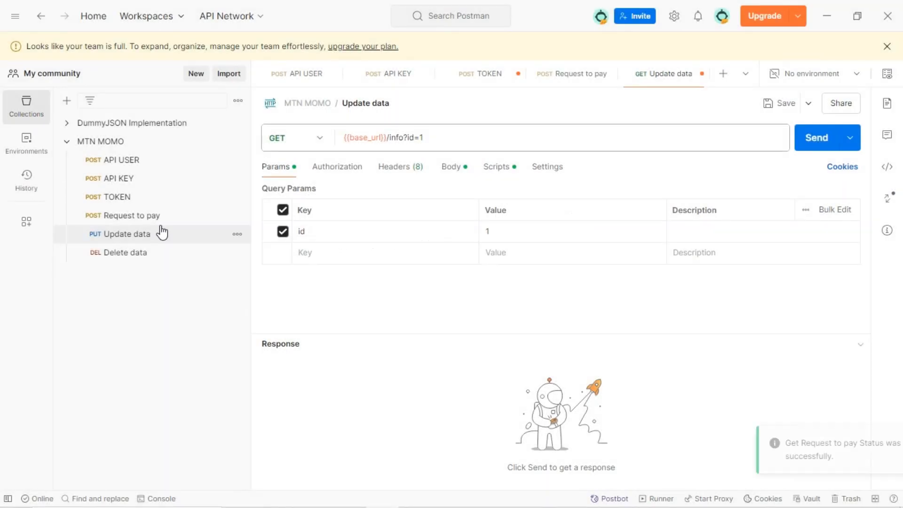
# Duplicate the Request to pay request and open the new copy
pyautogui.click(182, 219)
pyautogui.click(238, 216)
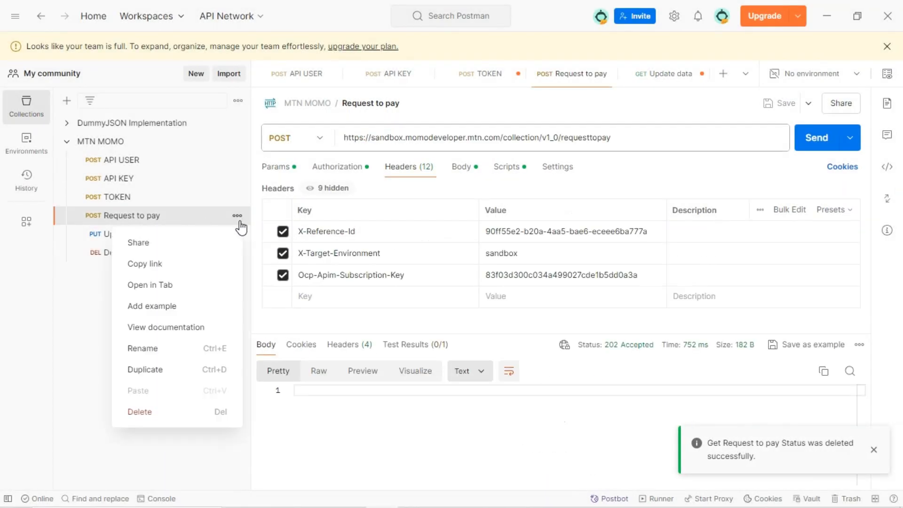
pyautogui.click(170, 382)
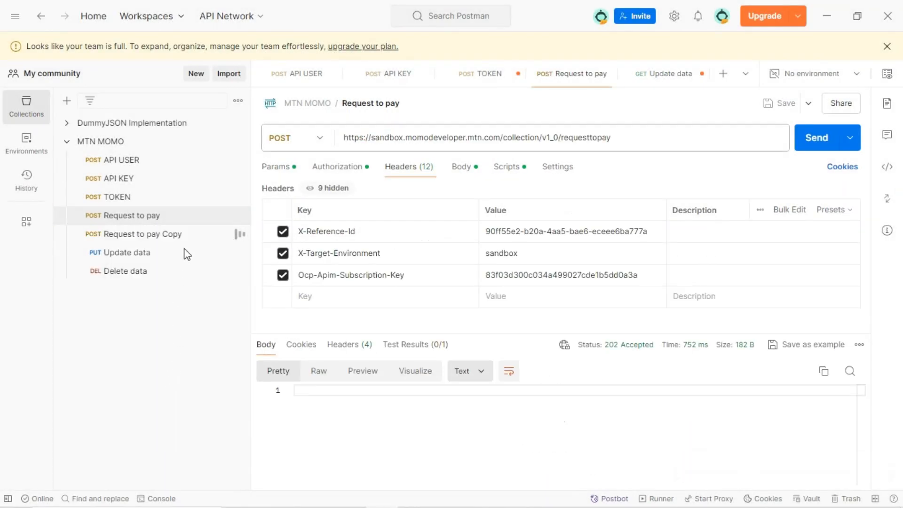
pyautogui.click(184, 233)
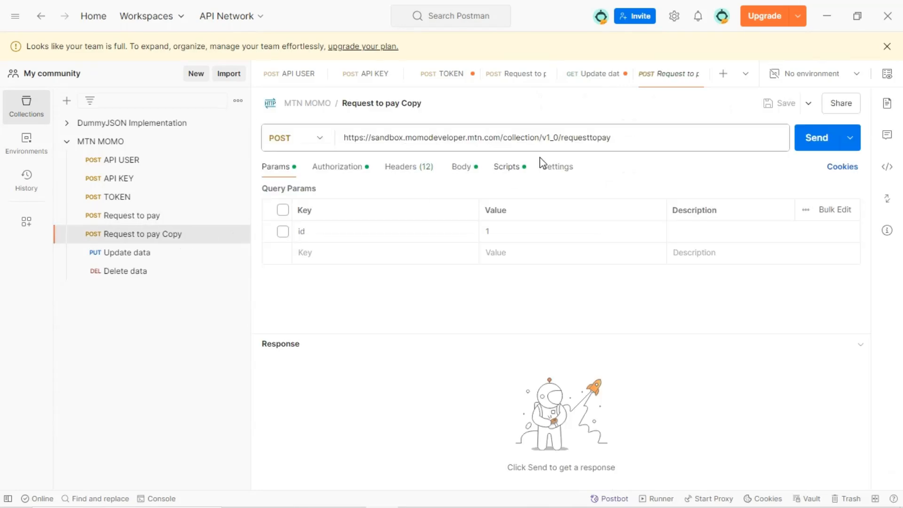
# Append the copied reference ID to the copy's requesttopay URL and delete its X-Reference-Id header
pyautogui.click(630, 139)
pyautogui.moveTo(631, 139); pyautogui.dragTo(337, 121)
pyautogui.press('End')
pyautogui.write('/90ff55e2-b20a-4aa5-bae6-eceee6ba777a')
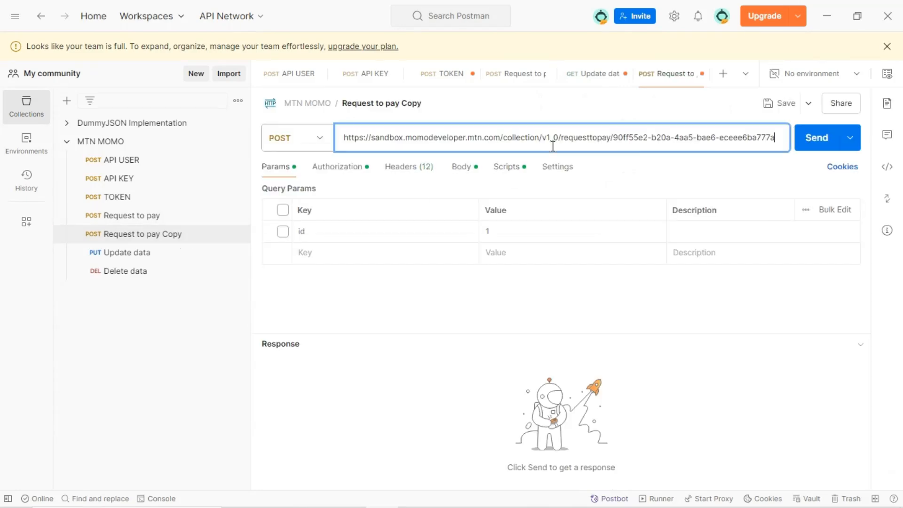
pyautogui.click(406, 167)
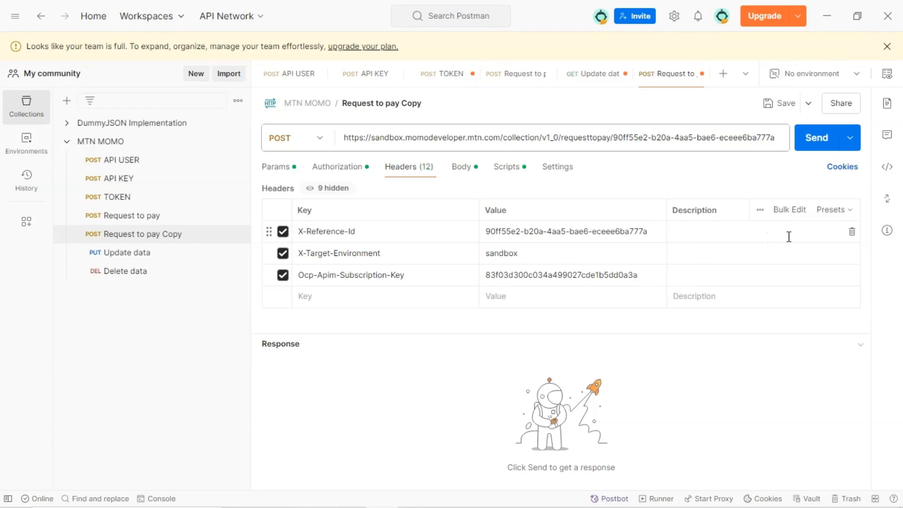
pyautogui.click(851, 231)
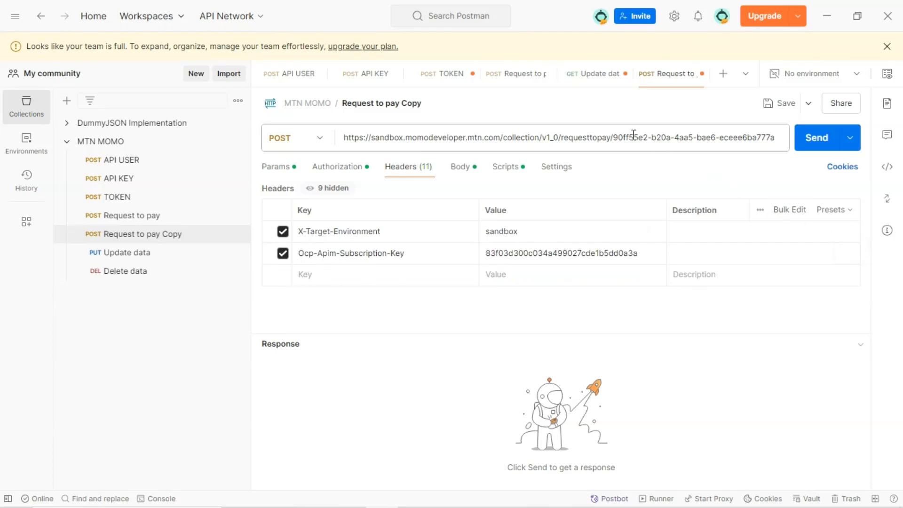
# Clear the copy's JSON body and review its authorization and headers
pyautogui.moveTo(615, 140); pyautogui.dragTo(766, 140)
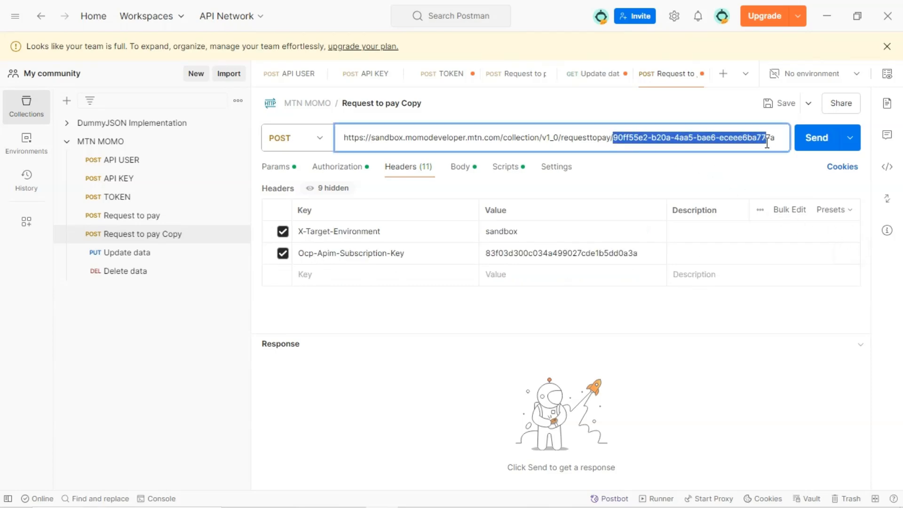
pyautogui.click(459, 168)
pyautogui.click(342, 273)
pyautogui.hotkey('ctrl', 'a')
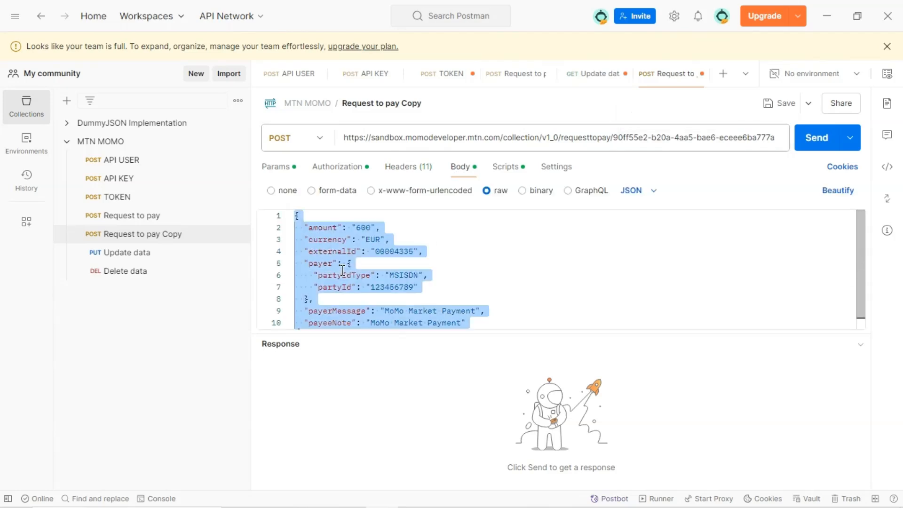
pyautogui.press('BackSpace')
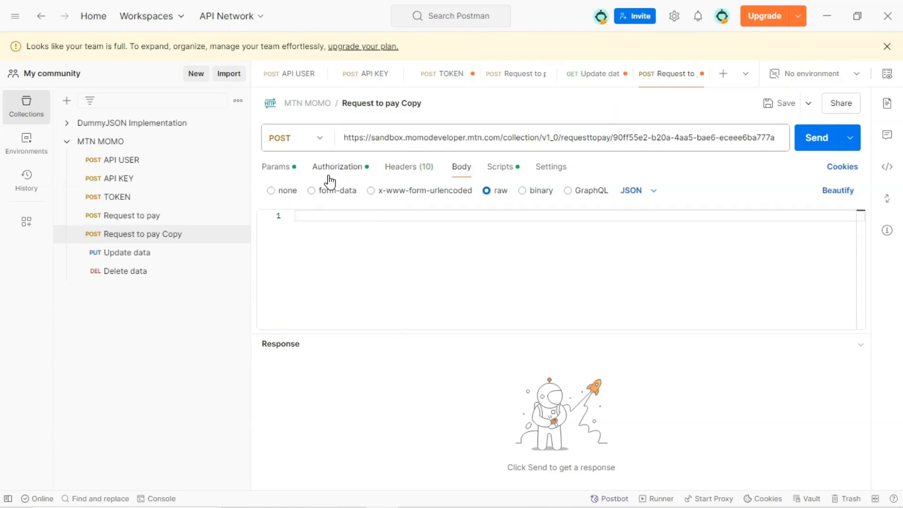
pyautogui.click(337, 169)
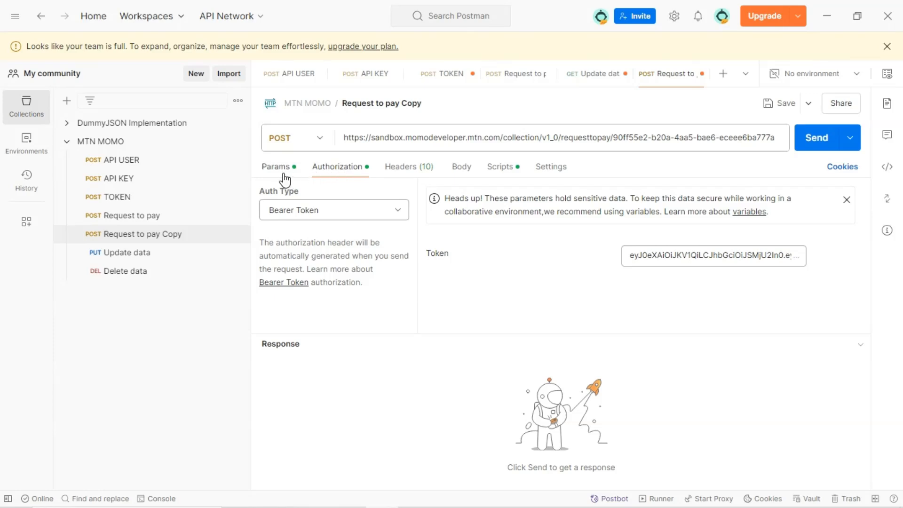
pyautogui.click(403, 169)
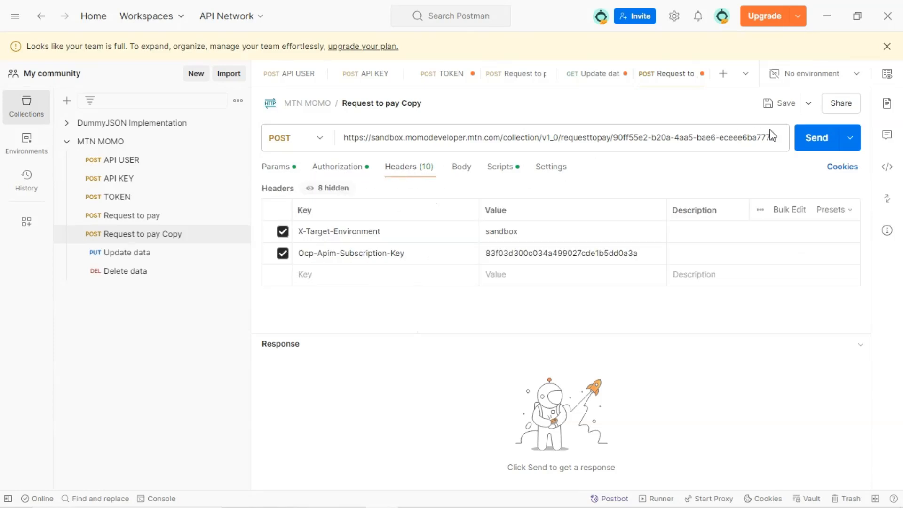
# Send the status request with the POST method
pyautogui.click(814, 141)
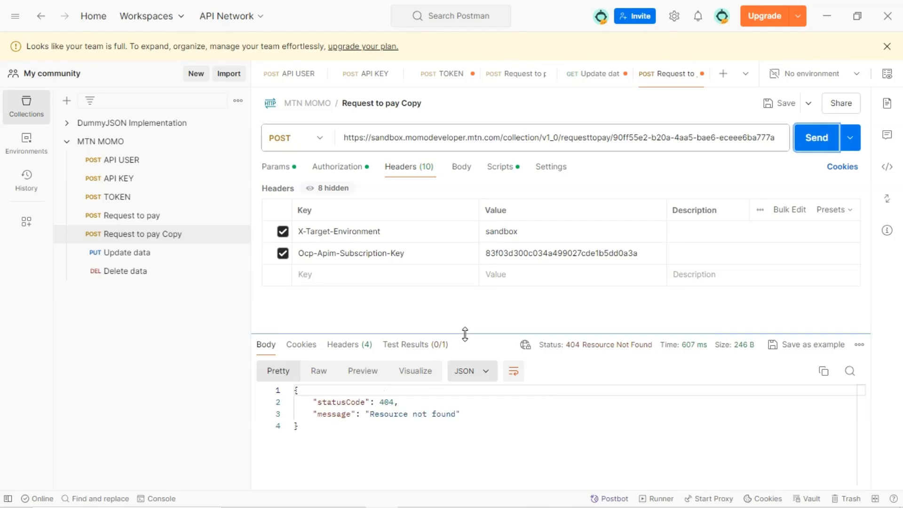
pyautogui.moveTo(464, 333); pyautogui.dragTo(460, 308)
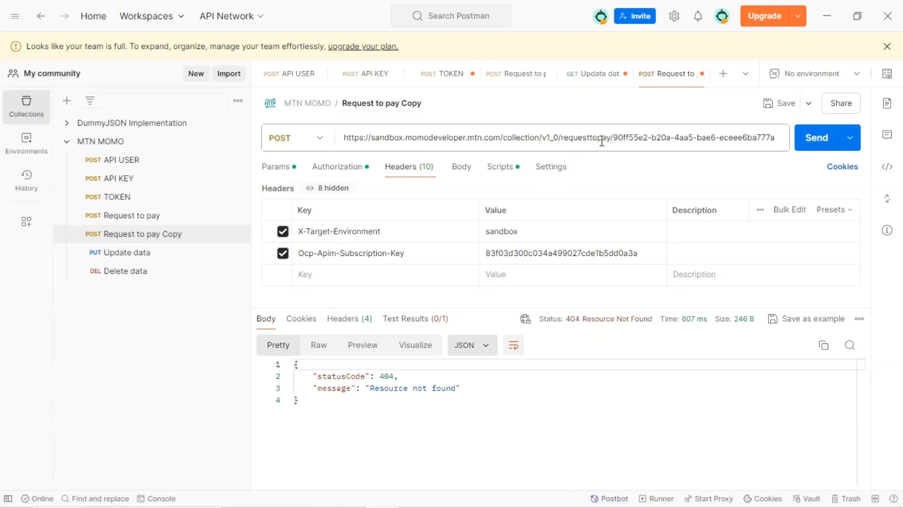
pyautogui.doubleClick(645, 141)
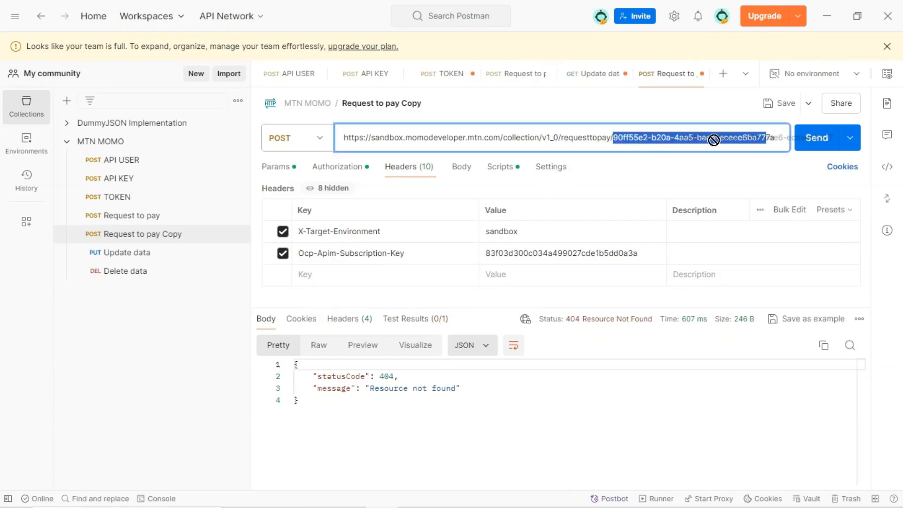
pyautogui.click(615, 138)
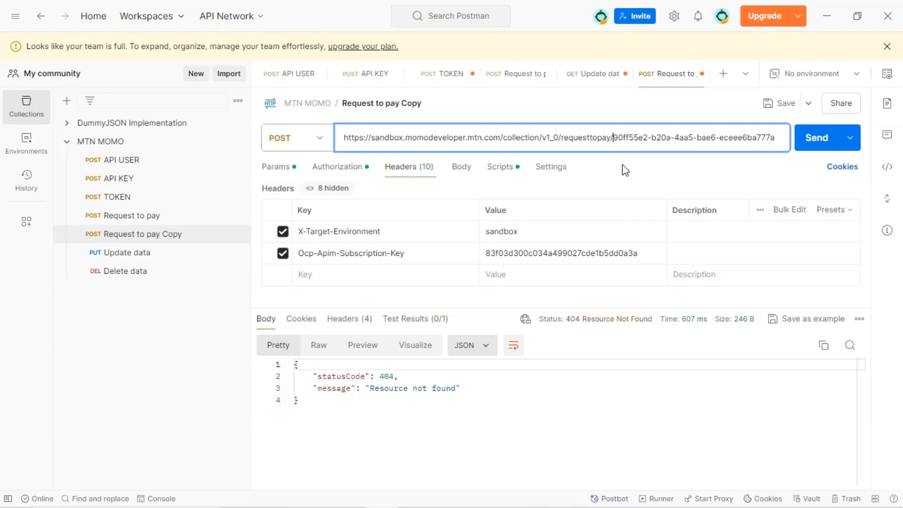
pyautogui.write(':')
pyautogui.press('Return')
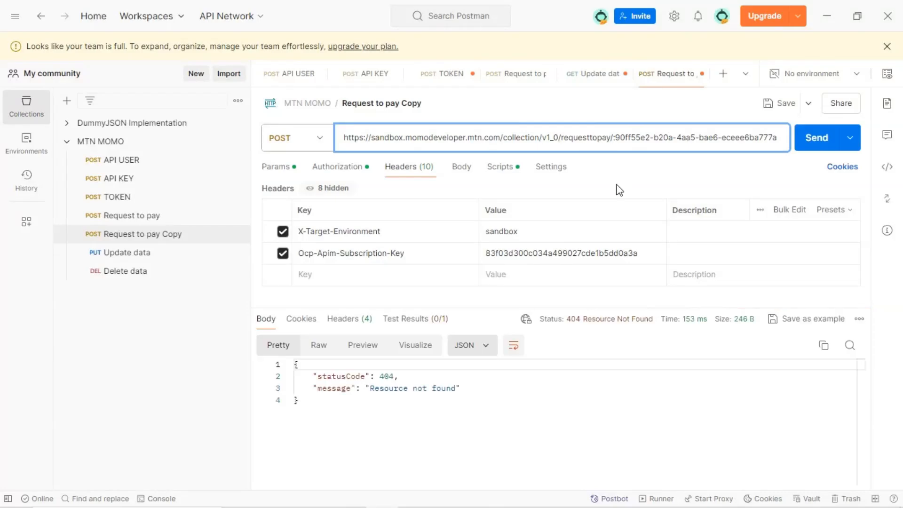
pyautogui.press('BackSpace')
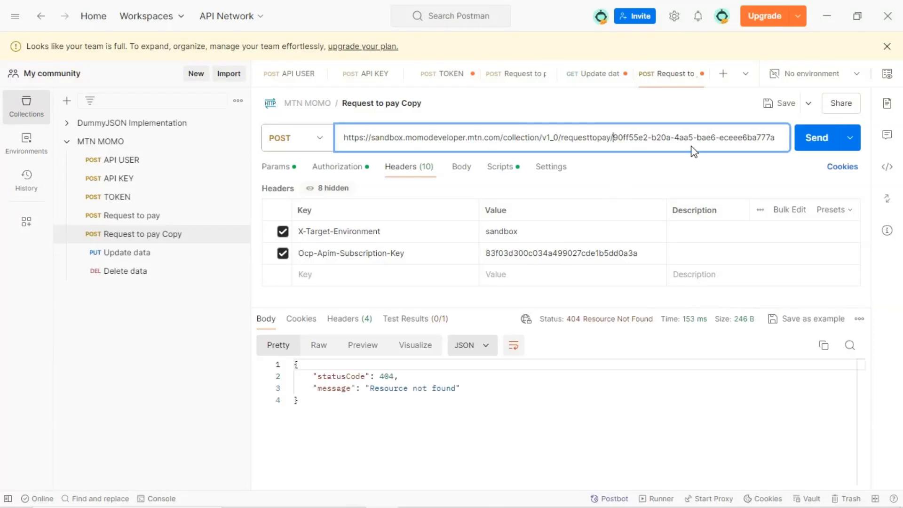
# Change the copy's method to GET and save the request
pyautogui.moveTo(752, 137)
pyautogui.mouseDown()
pyautogui.moveTo(780, 138)
pyautogui.moveTo(770, 139)
pyautogui.mouseUp()
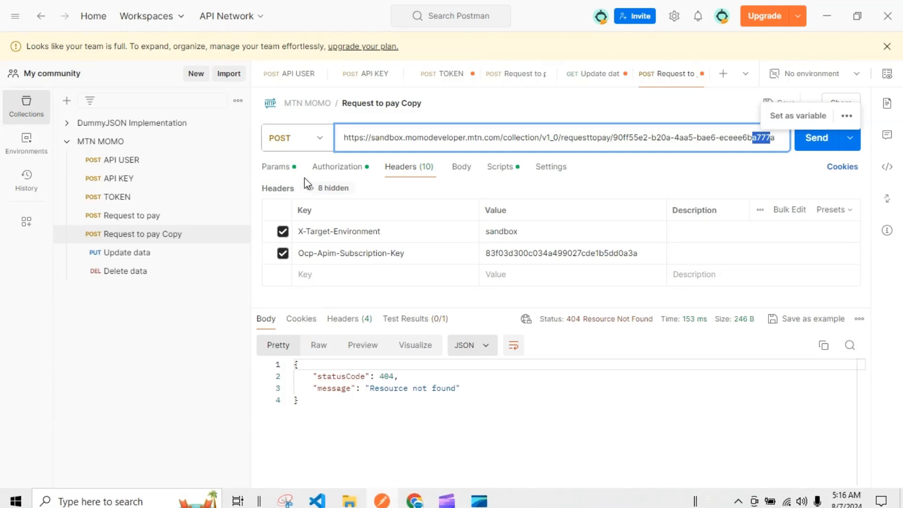
pyautogui.click(321, 150)
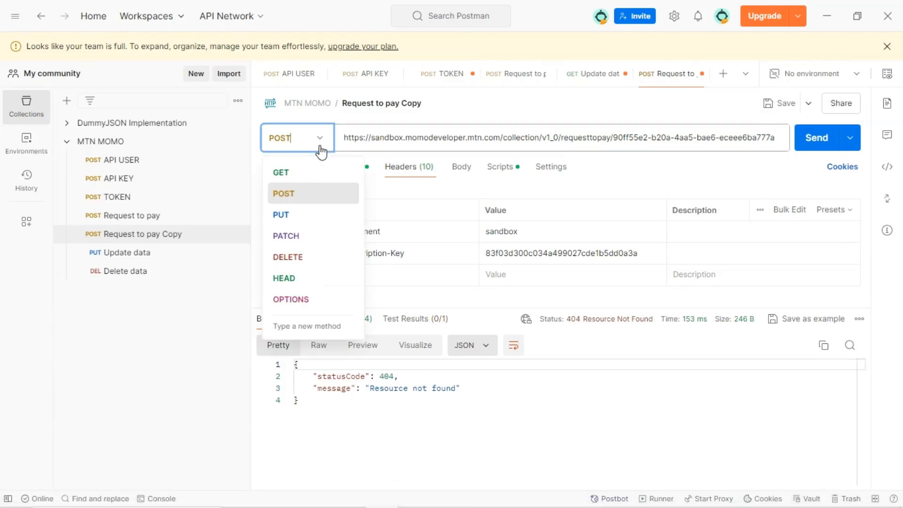
pyautogui.click(302, 172)
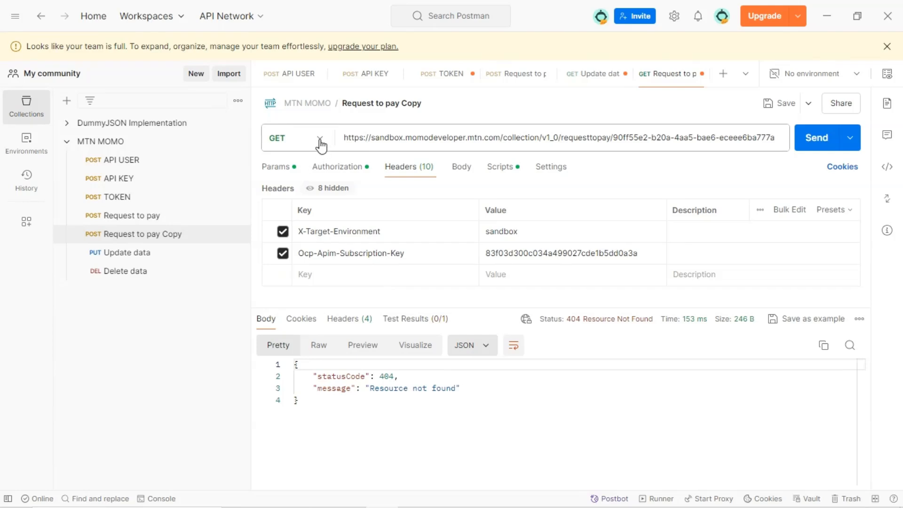
pyautogui.click(772, 103)
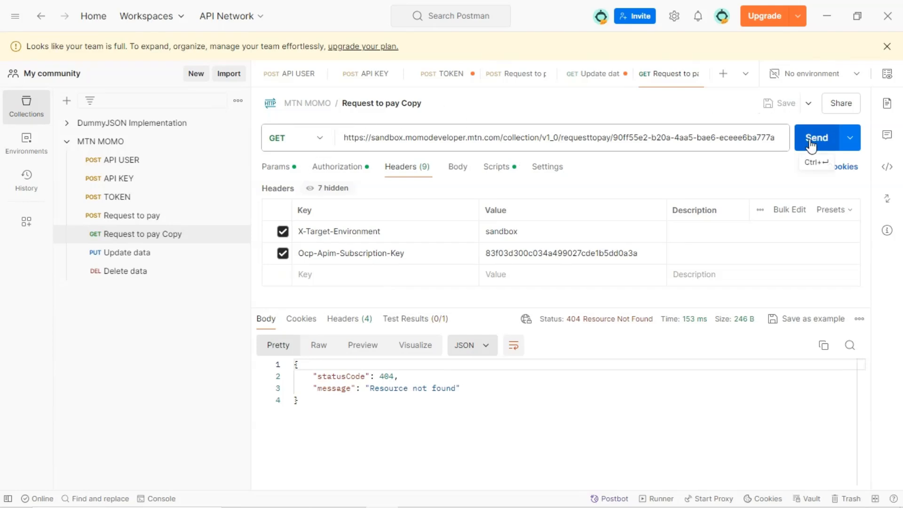
# Send the GET status request and examine the response body
pyautogui.click(810, 146)
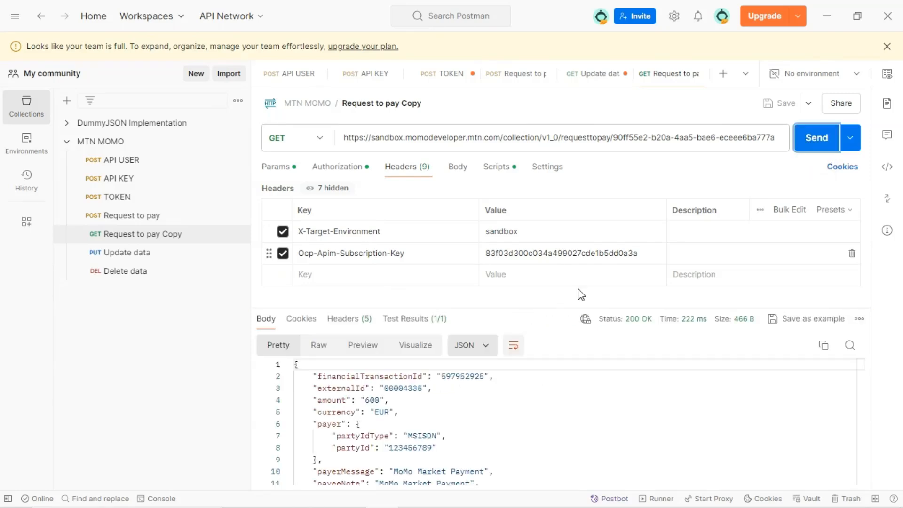
pyautogui.moveTo(542, 306); pyautogui.dragTo(541, 292)
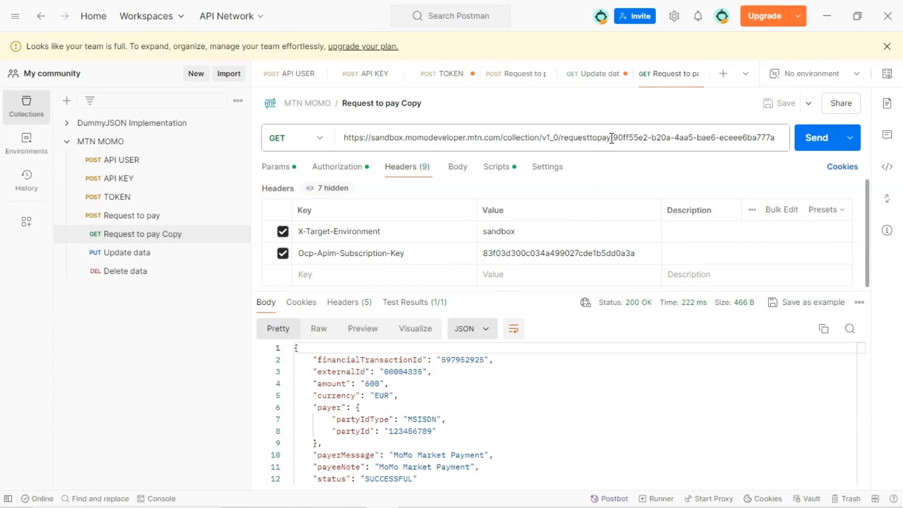
pyautogui.moveTo(613, 138); pyautogui.dragTo(752, 138)
pyautogui.click(776, 137)
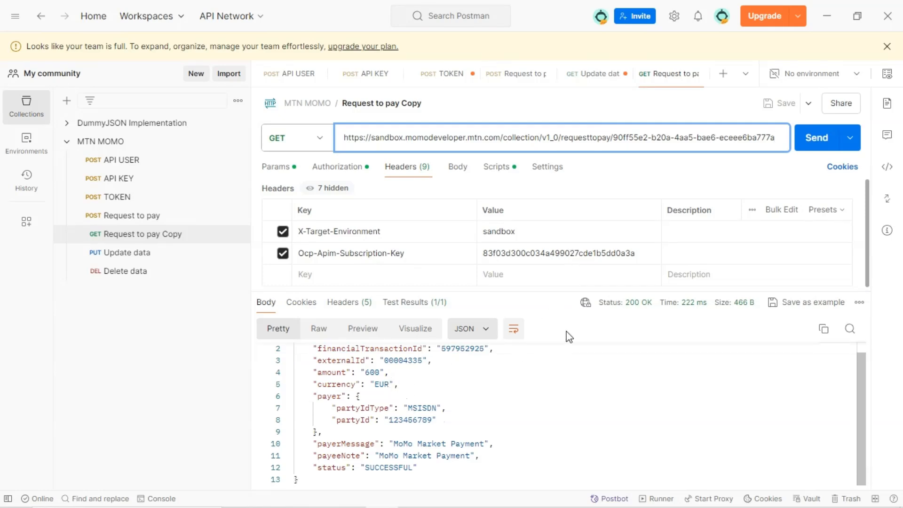
# Enlarge the response pane and highlight the status field and full JSON body of the status response
pyautogui.moveTo(559, 292); pyautogui.dragTo(549, 220)
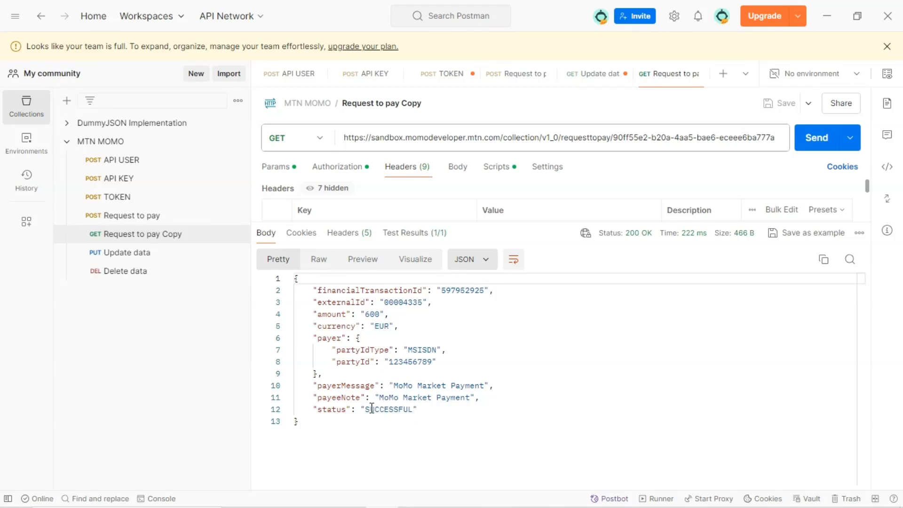
pyautogui.moveTo(314, 412); pyautogui.dragTo(429, 411)
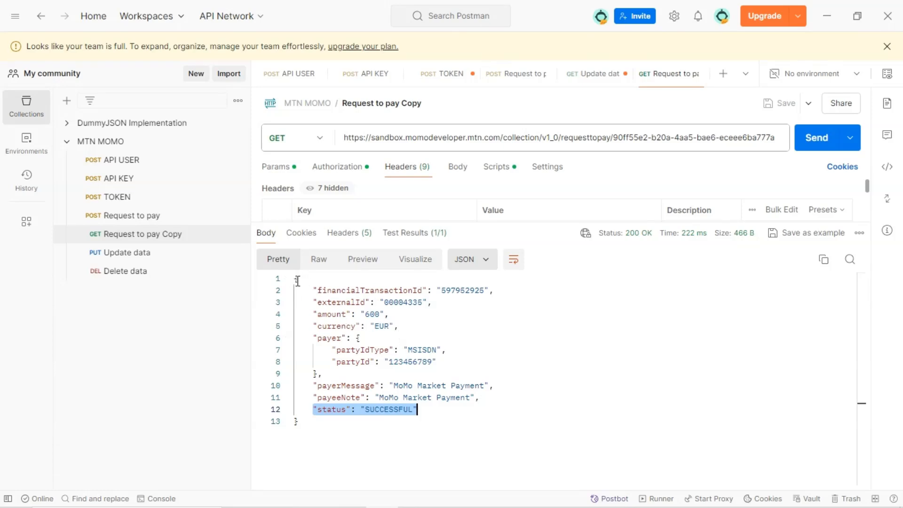
pyautogui.moveTo(295, 279); pyautogui.dragTo(312, 420)
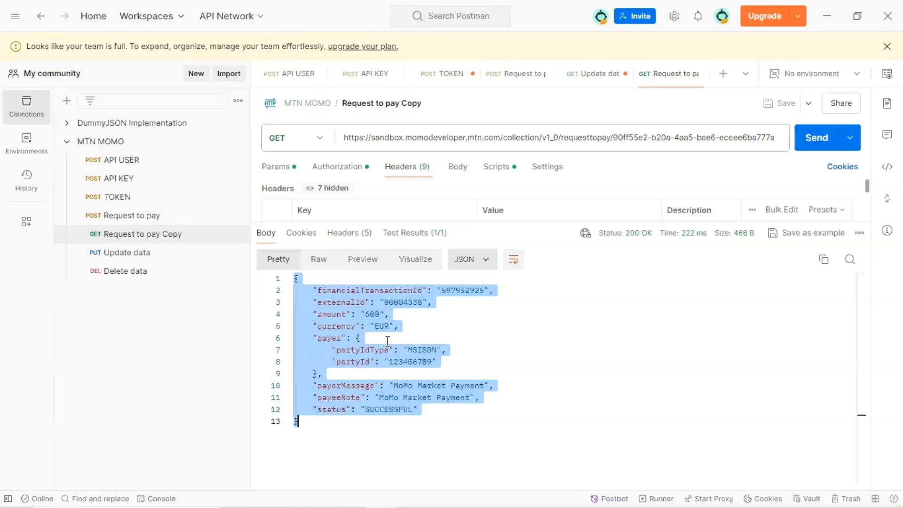
pyautogui.click(373, 342)
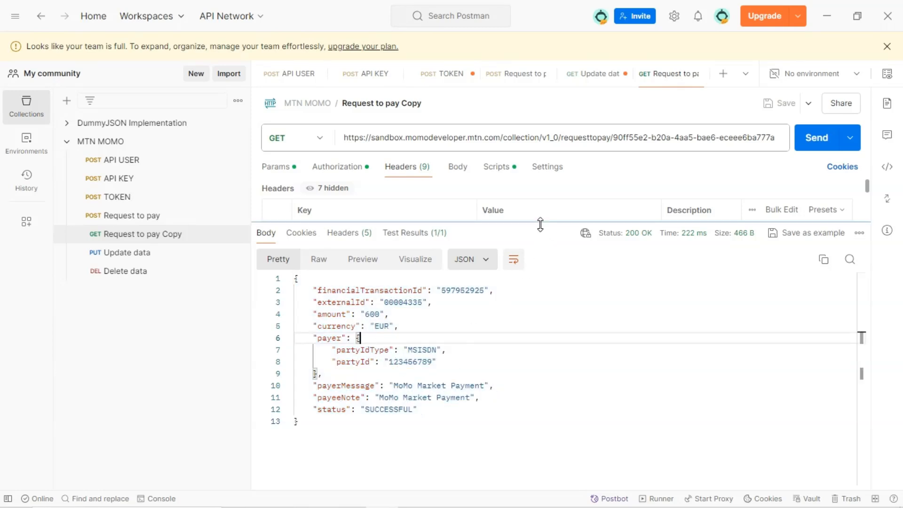
pyautogui.moveTo(540, 219); pyautogui.dragTo(526, 300)
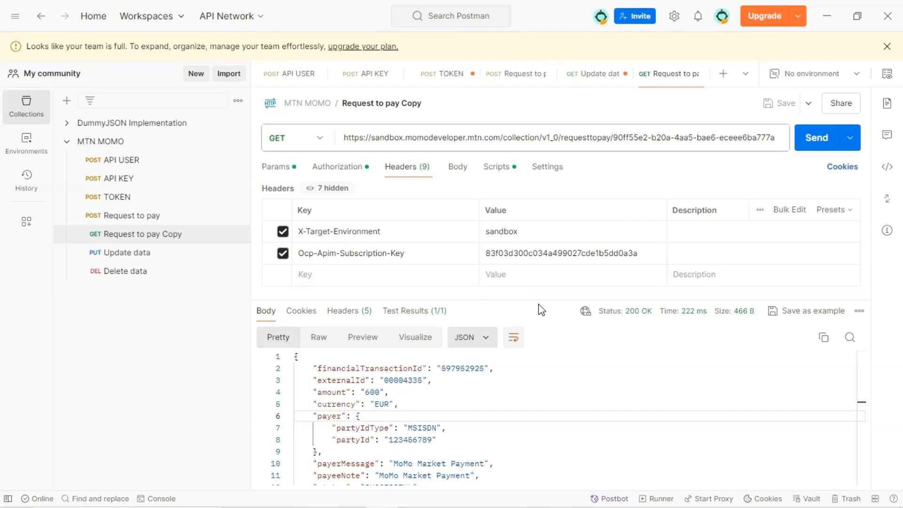
pyautogui.moveTo(541, 298); pyautogui.dragTo(540, 295)
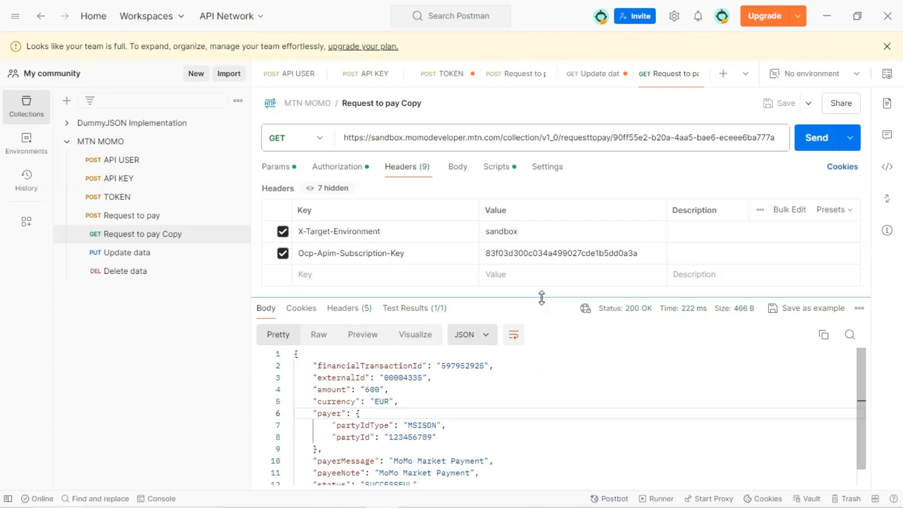